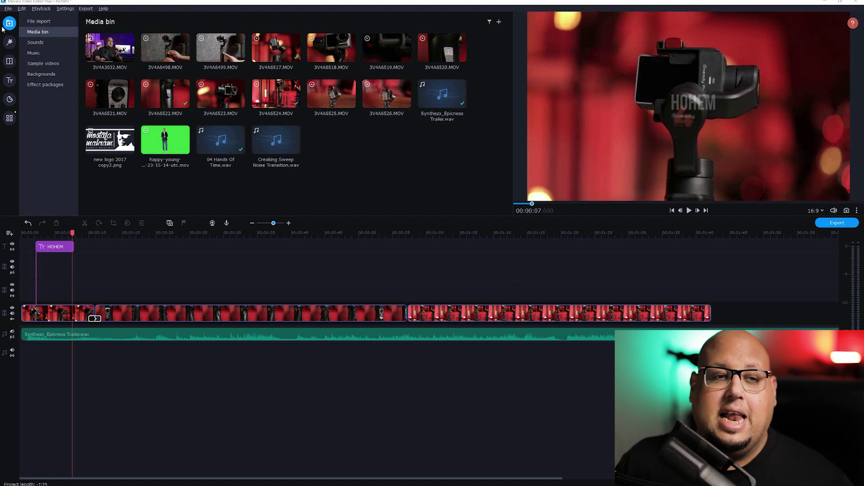
Browse the Filters, Transitions, Titles and Stickers libraries and the additional video editing tools
click(9, 42)
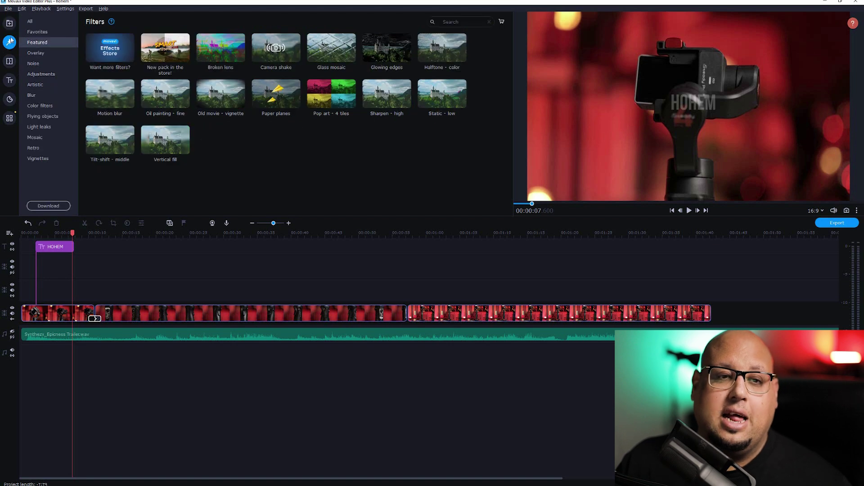
click(8, 61)
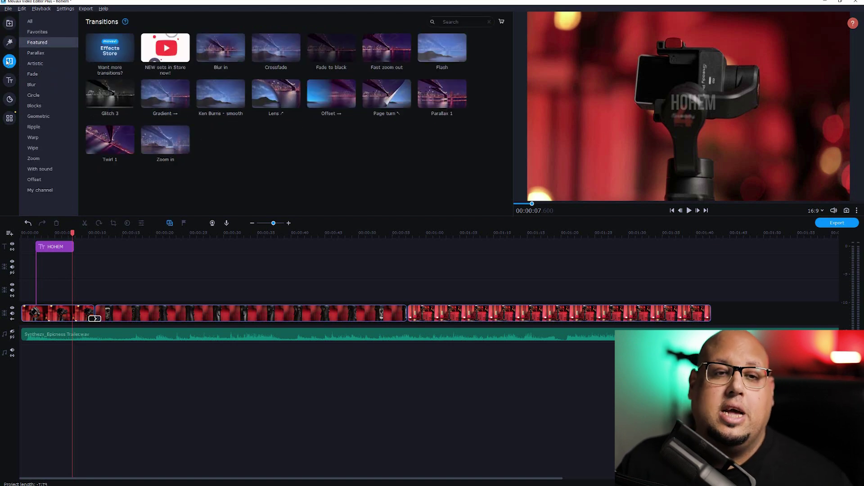
click(9, 80)
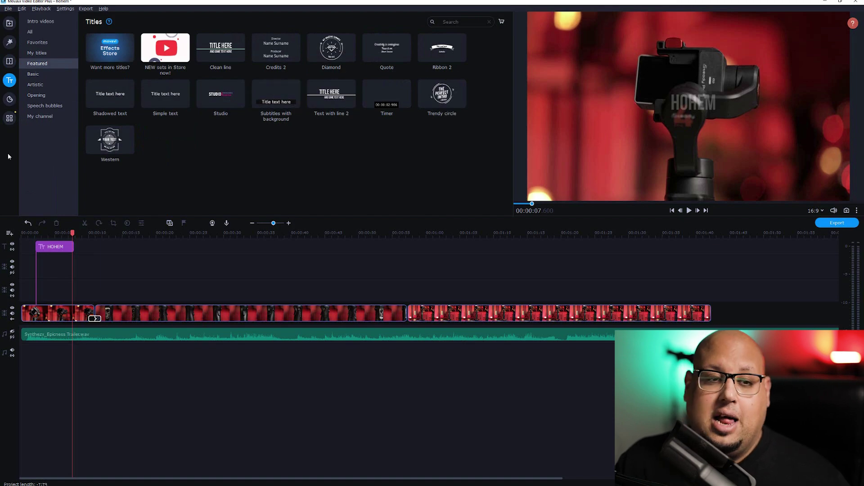
click(9, 99)
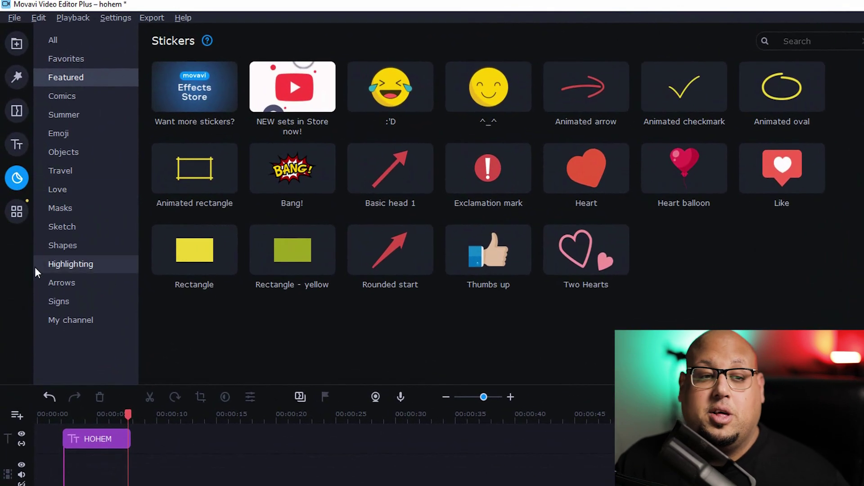
click(13, 211)
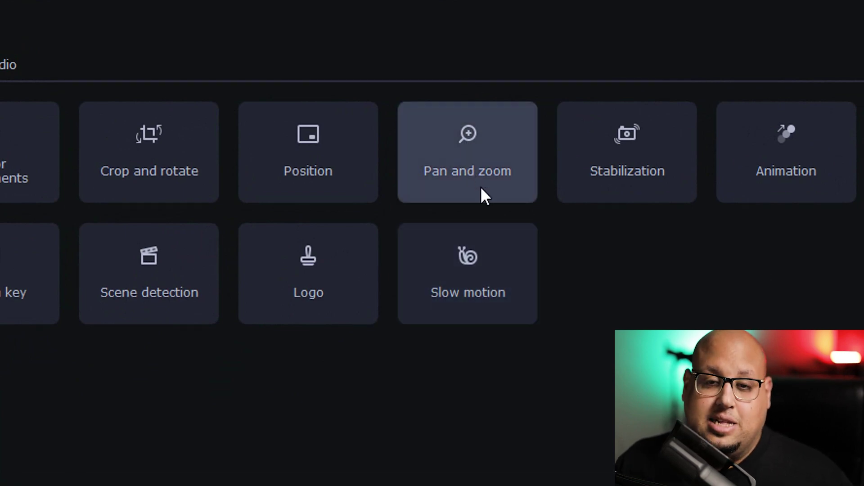
Preview the Top to bottom, Right to left and Bottom to top pan and zoom presets with the first clip selected
click(481, 191)
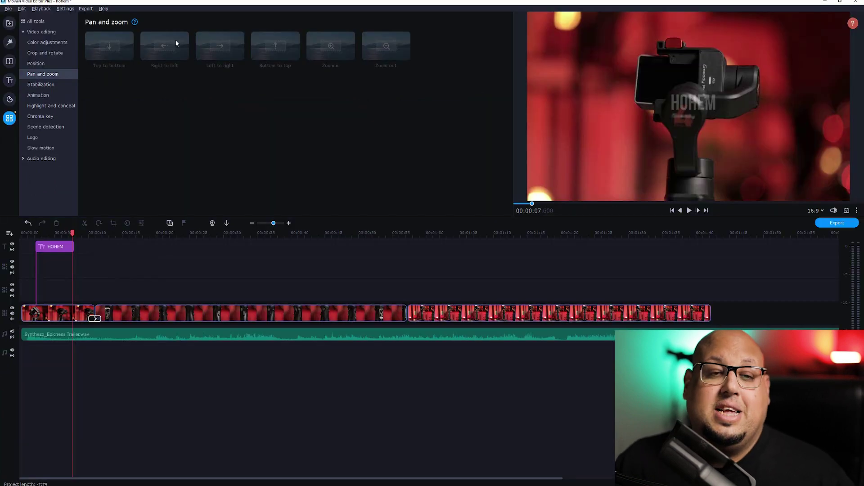
click(64, 316)
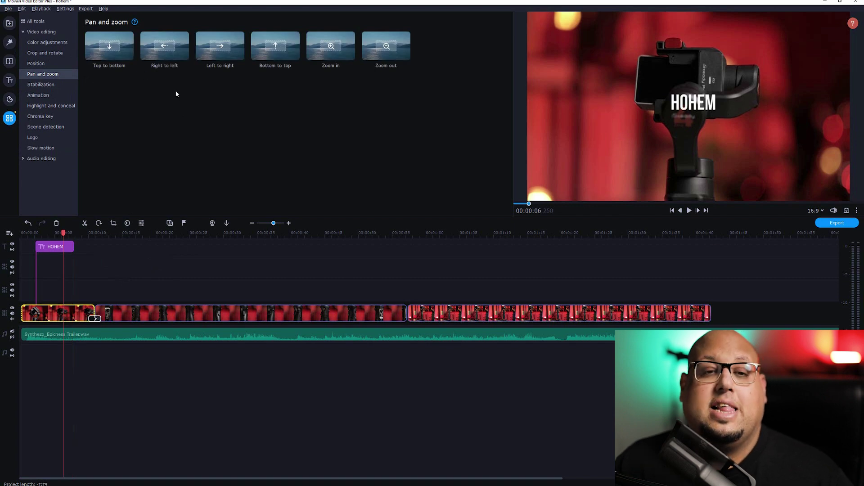
click(116, 49)
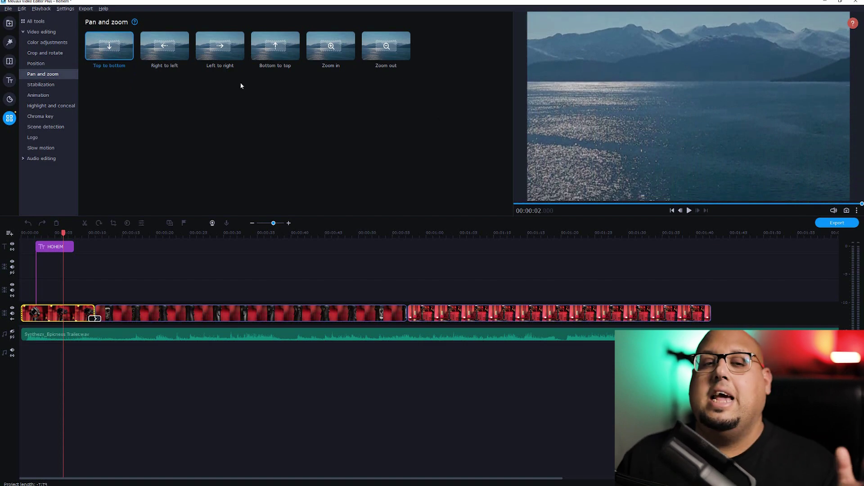
click(171, 45)
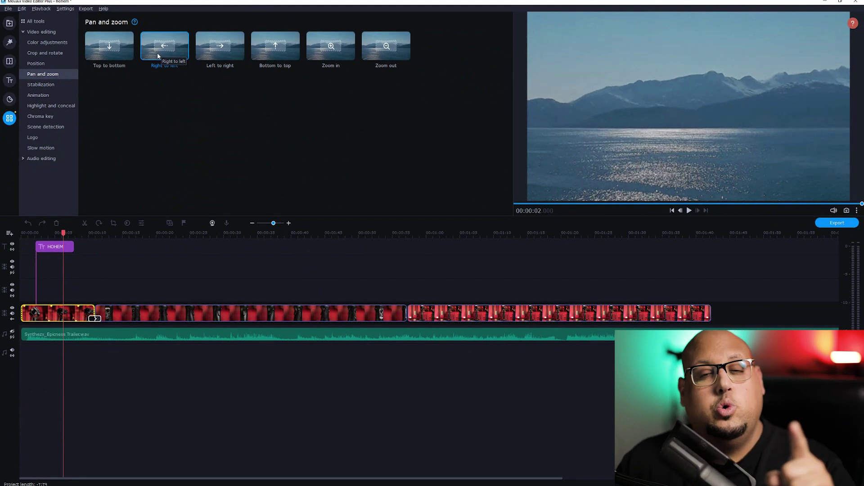
click(280, 63)
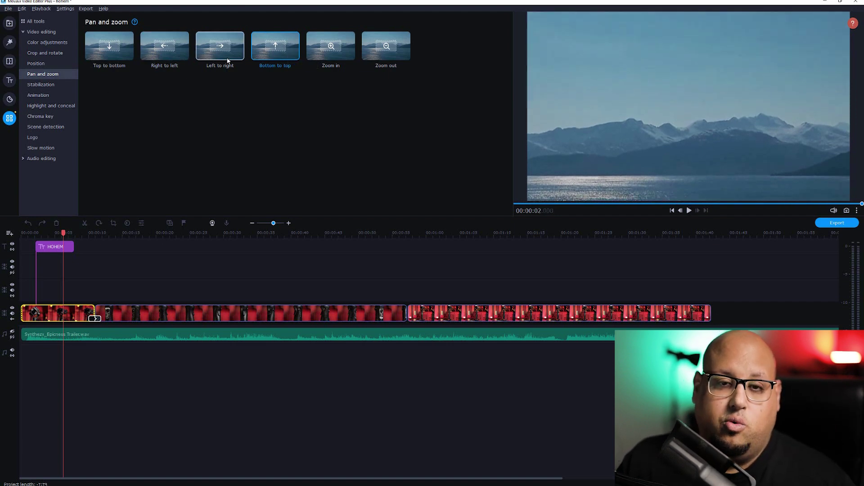
Apply the Bottom to top pan and zoom to the first clip and tighten its end frame around the gimbal head
drag(275, 51, 45, 311)
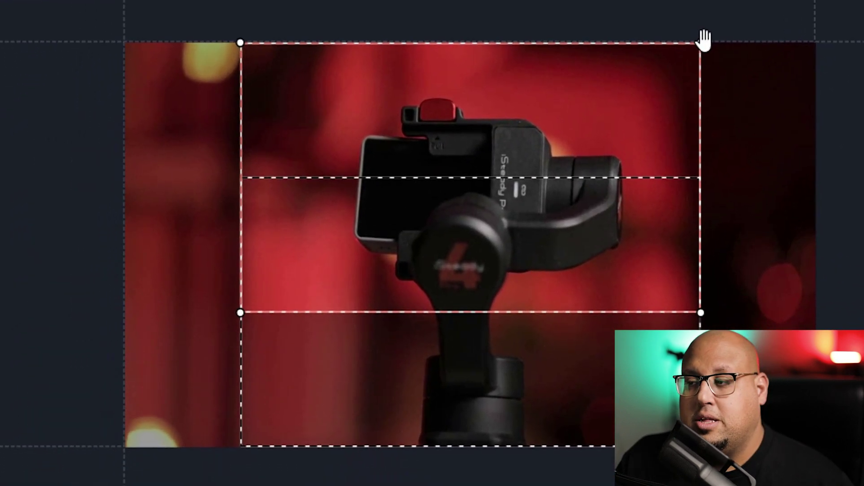
drag(703, 41, 620, 135)
drag(525, 211, 555, 193)
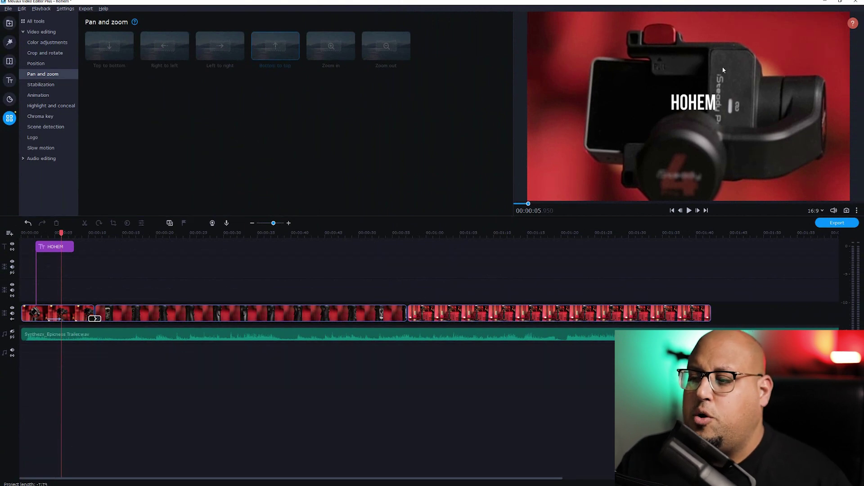
Play the first clip from its beginning to review the pan and zoom movement
drag(65, 235, 23, 233)
key(space)
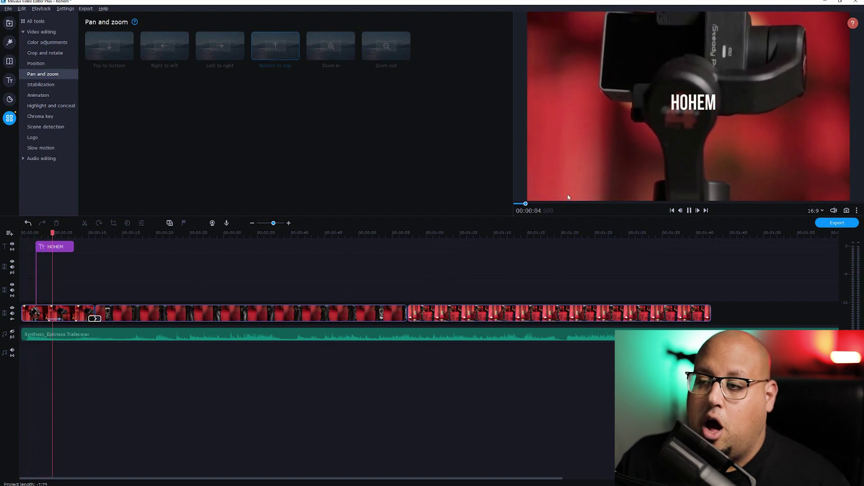
key(space)
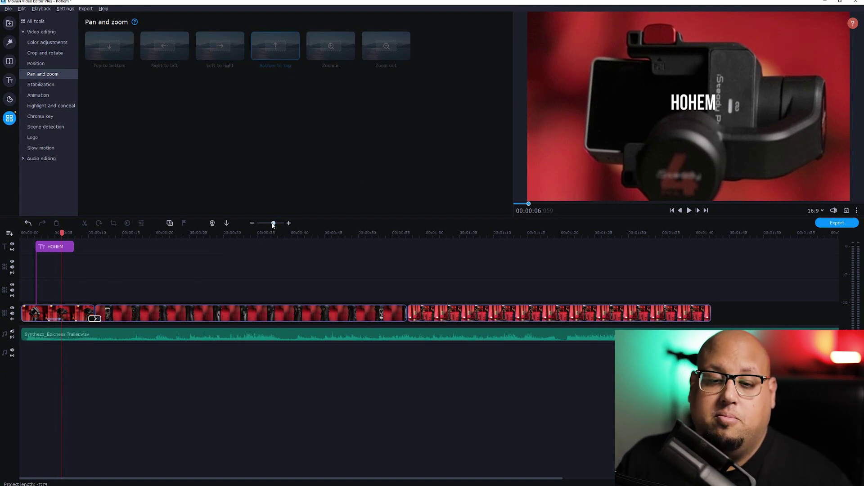
Locate the pan and zoom keyframes on the first clip and extend the end keyframe to about 8.8 s
drag(273, 225, 277, 227)
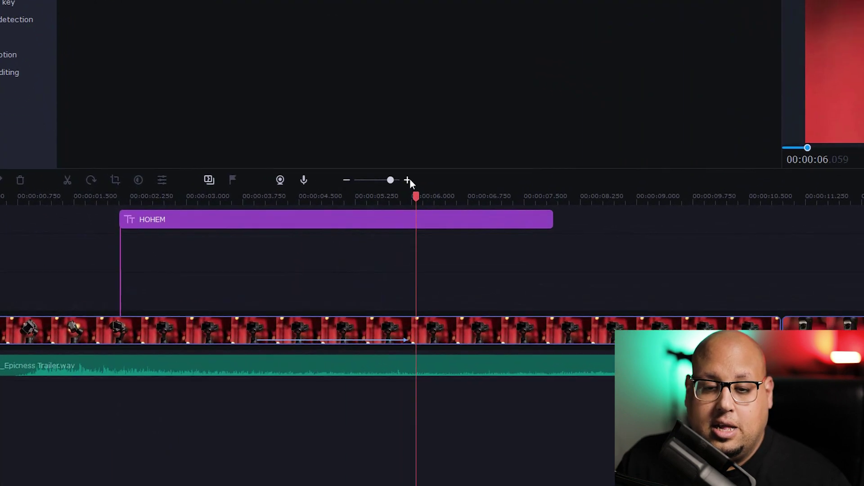
click(288, 223)
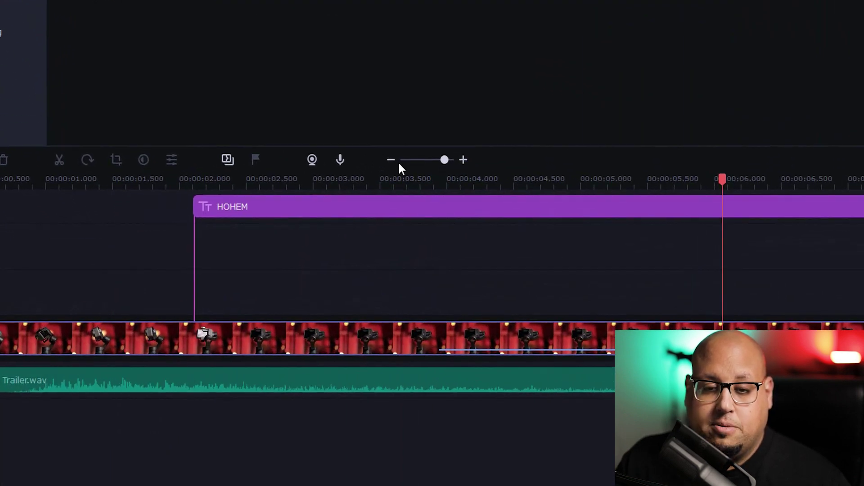
click(391, 160)
click(391, 160)
click(463, 160)
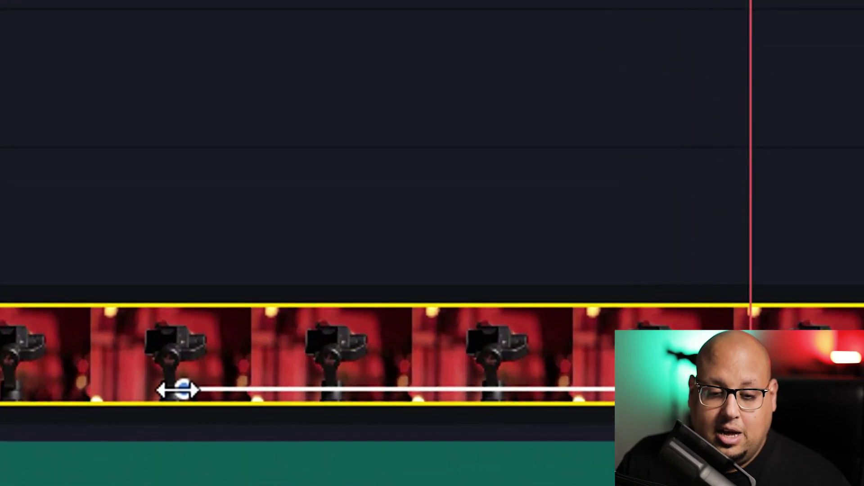
click(180, 390)
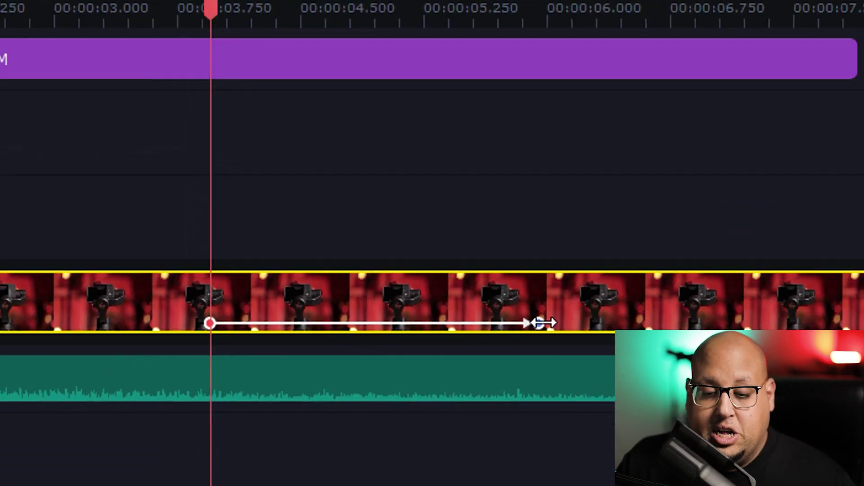
click(540, 322)
drag(666, 281, 718, 284)
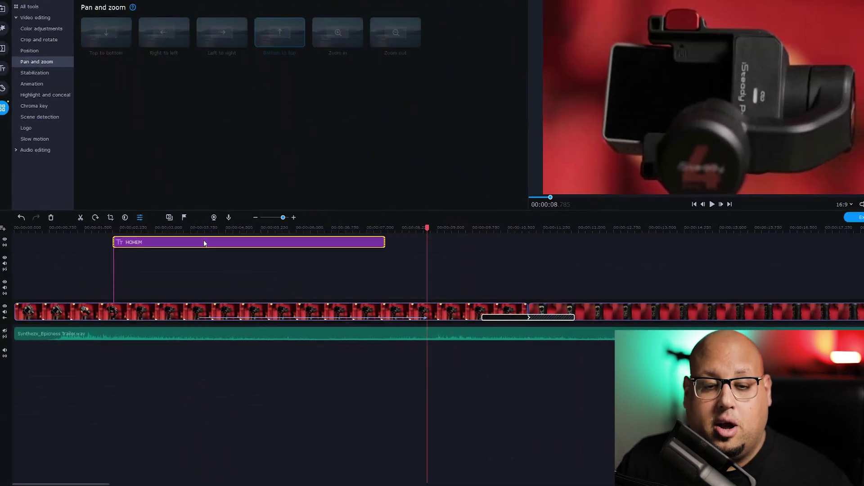
Extend the first clip's pan and zoom end keyframe to about 9.7 s and play back the slower movement
click(231, 113)
drag(204, 234, 351, 251)
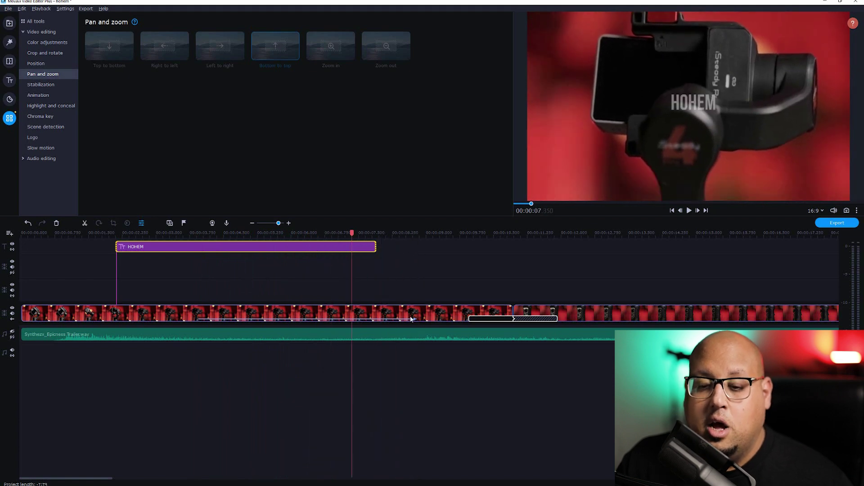
click(411, 317)
drag(417, 319, 456, 318)
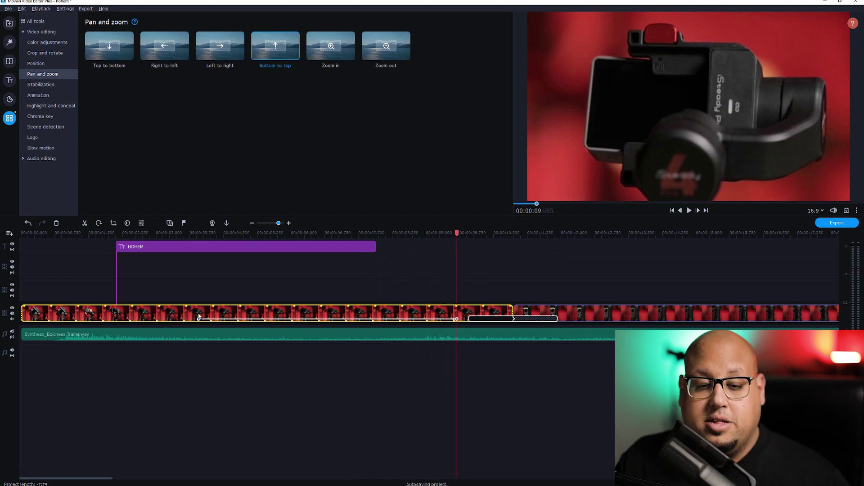
drag(456, 319, 188, 318)
key(space)
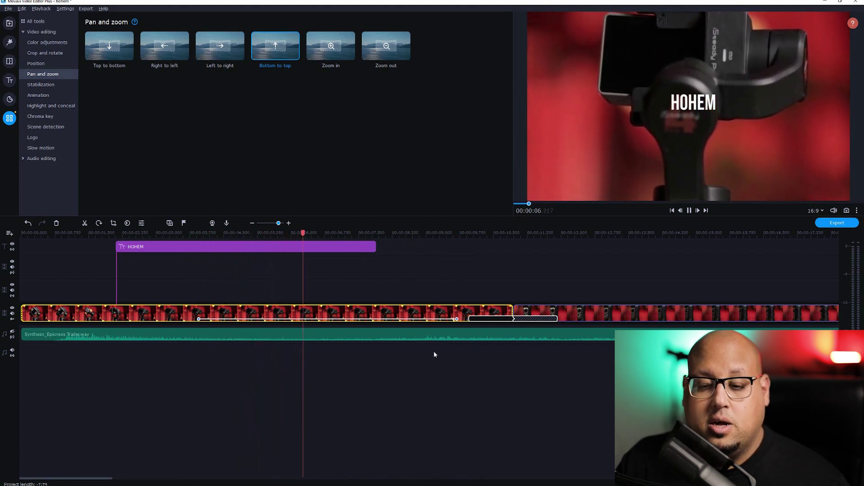
Shorten the pan and zoom by moving its end keyframe close to its start, and play back the faster movement
drag(456, 319, 203, 321)
click(195, 240)
click(196, 243)
key(space)
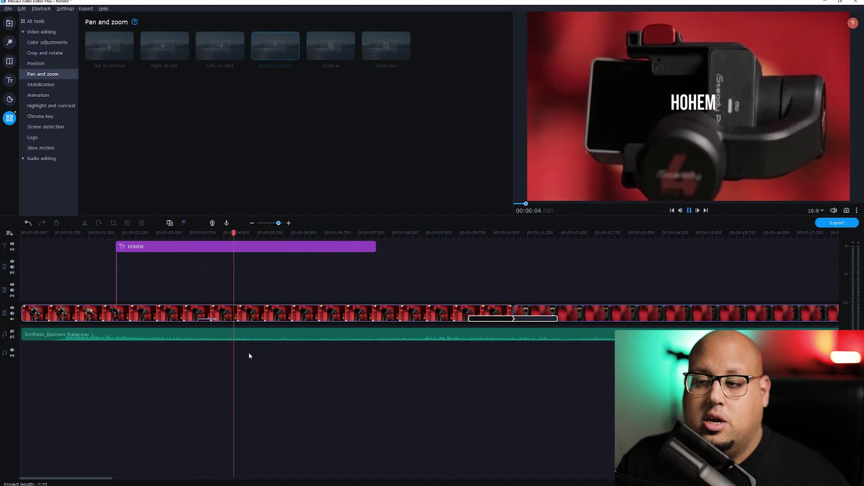
key(space)
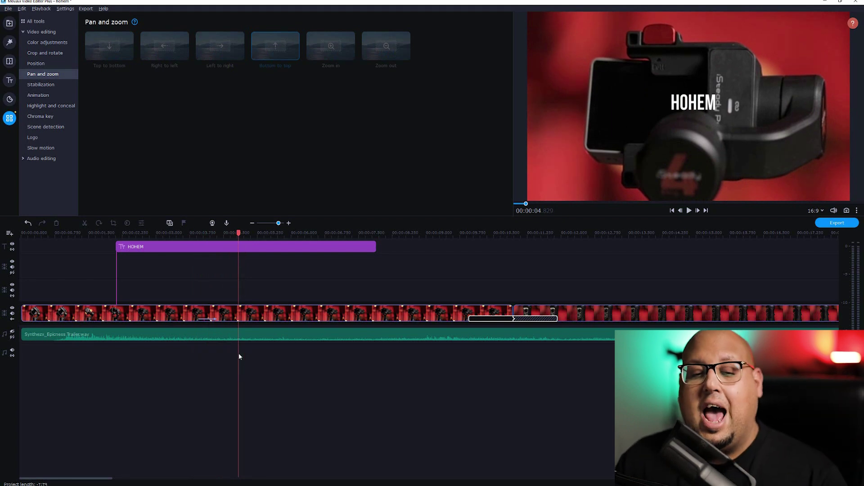
Extend the pan and zoom end keyframe to about 7.15 s, and delete both pan and zoom keyframes from the first clip
click(212, 318)
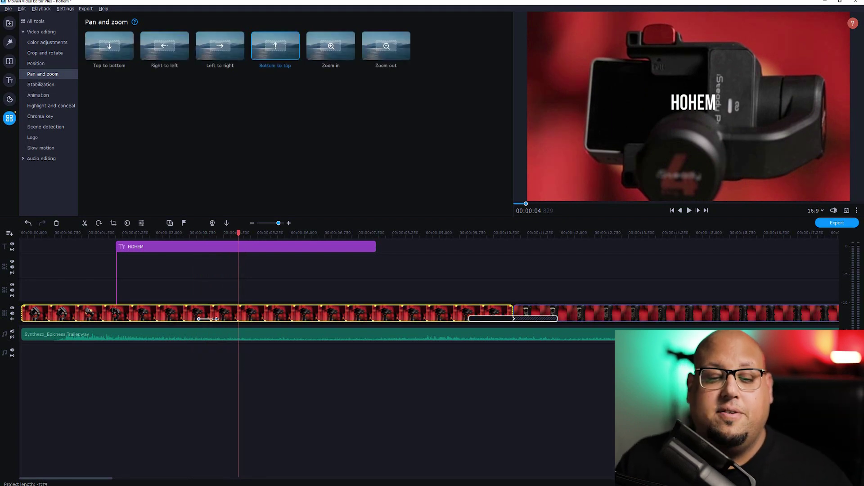
drag(215, 319, 342, 319)
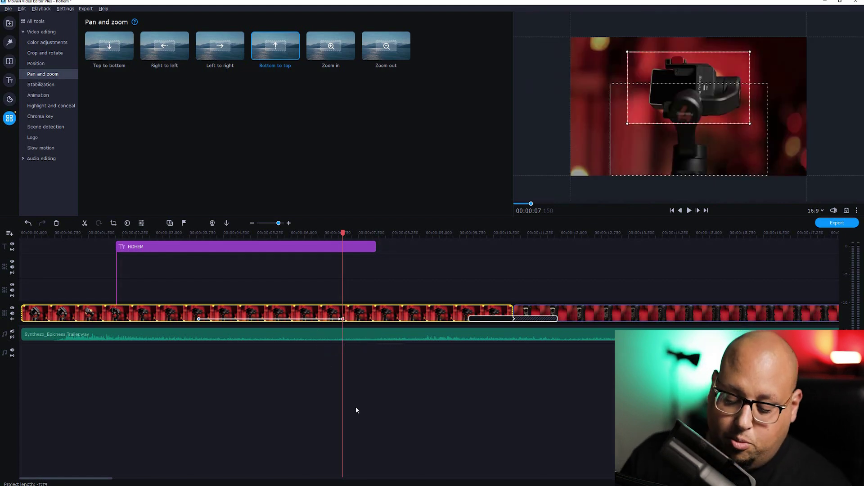
click(354, 406)
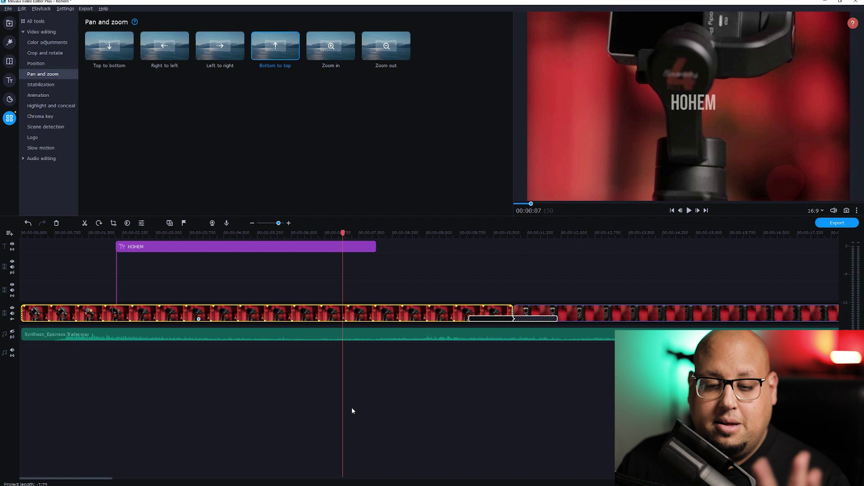
click(199, 318)
click(239, 427)
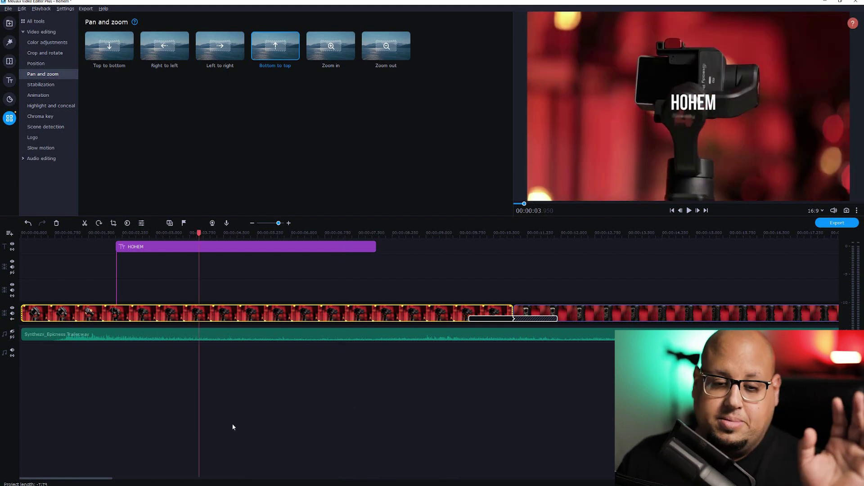
Open the Stabilization tool for the first clip from the list of all tools
click(253, 223)
click(253, 223)
click(253, 222)
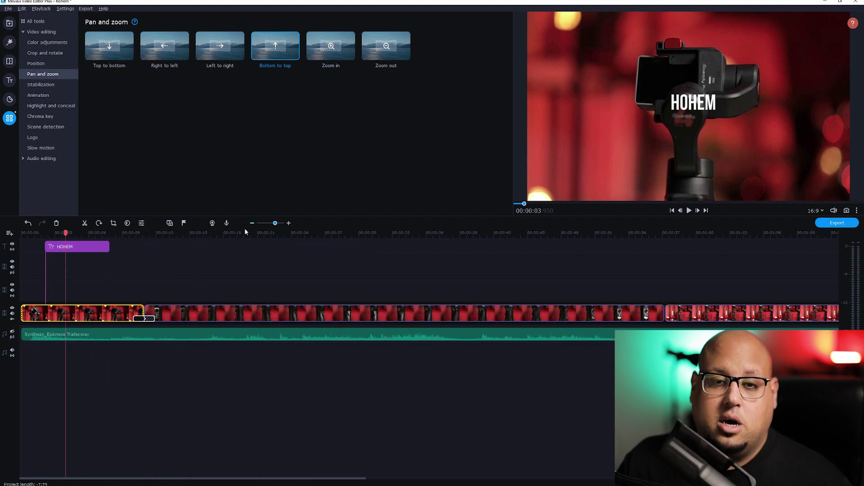
click(44, 20)
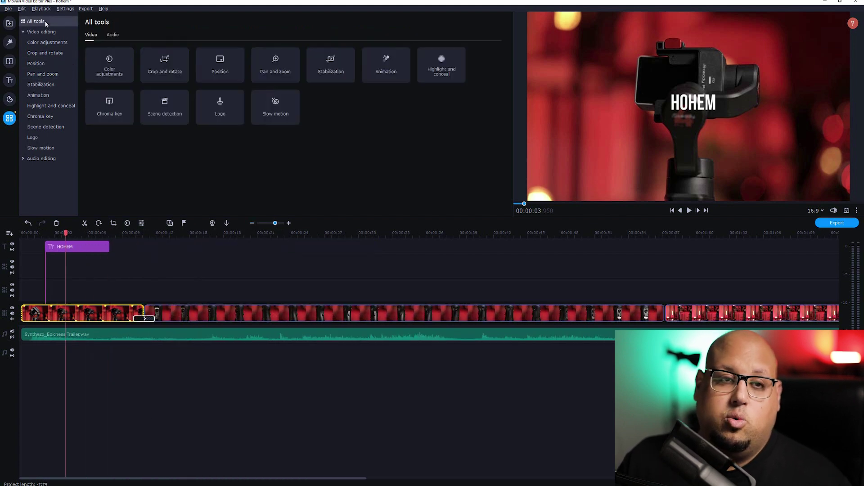
click(336, 67)
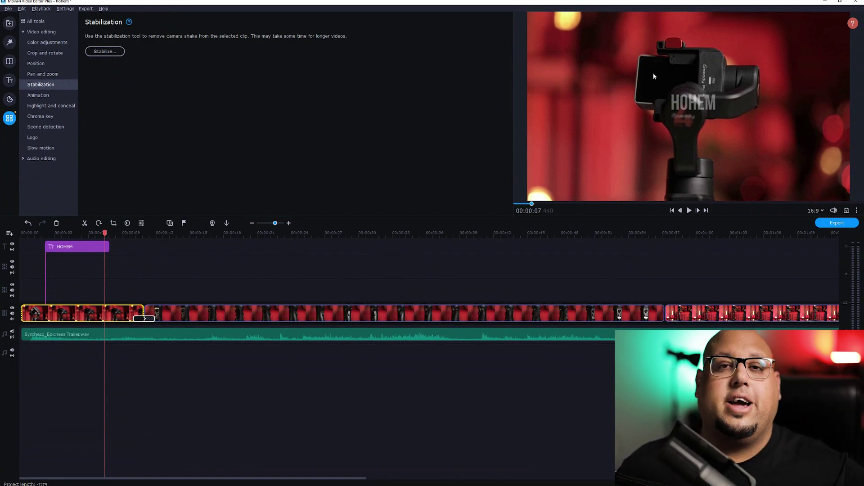
Open the Animation tool and preview several Easy presets, including Slide ←
click(36, 21)
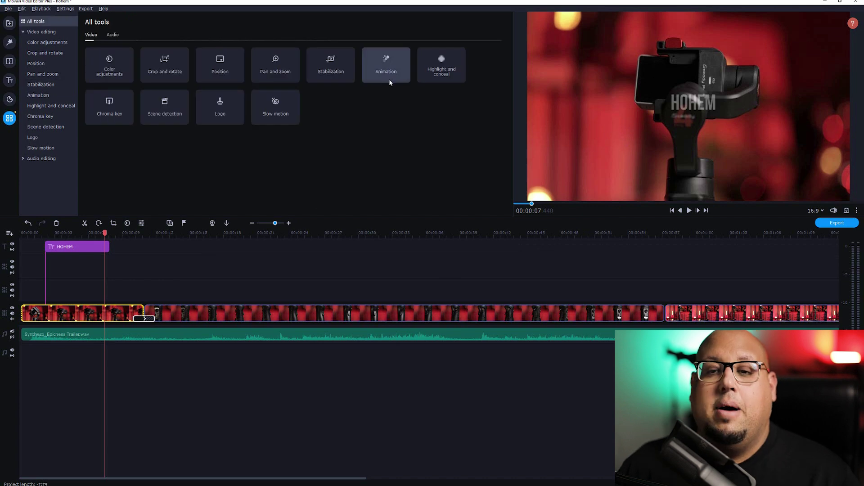
click(390, 74)
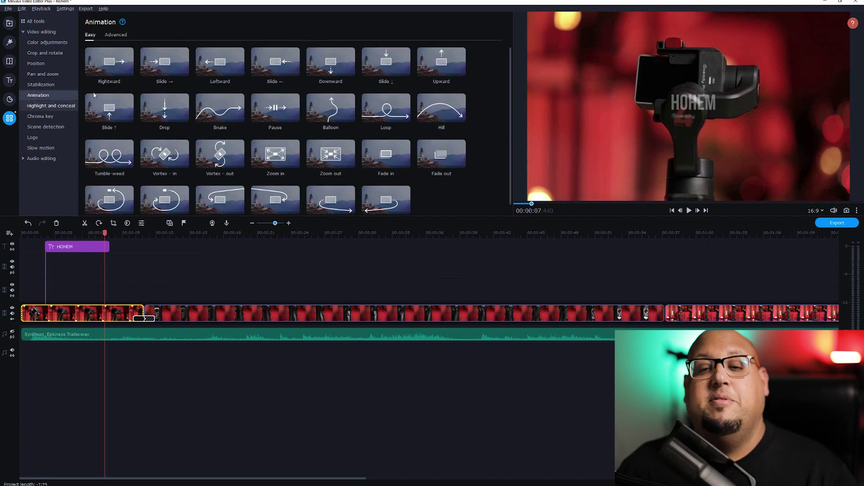
click(280, 51)
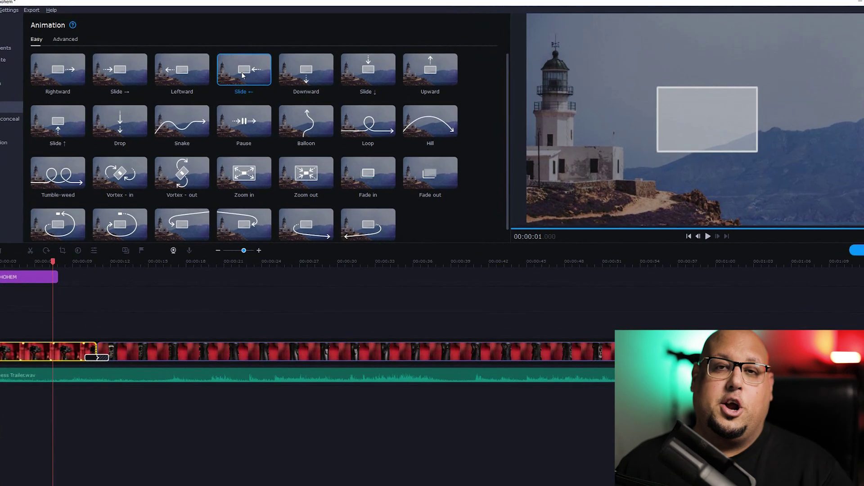
scroll(233, 130, down, 1)
click(237, 153)
click(171, 163)
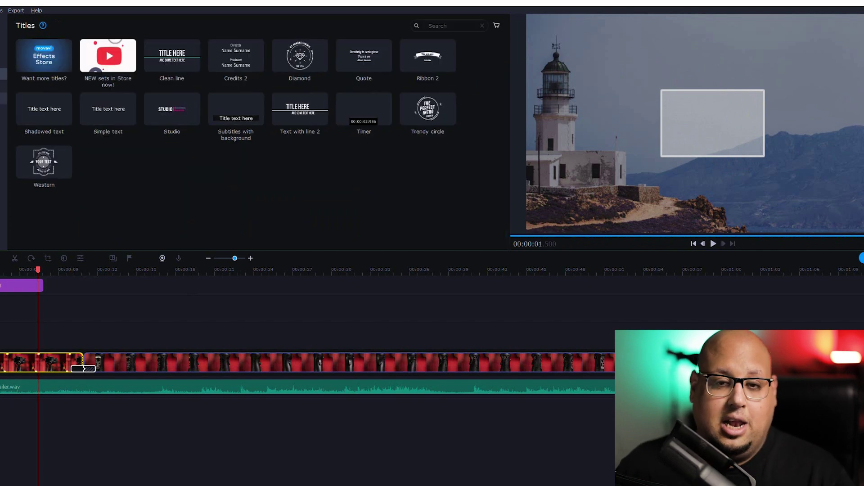
Place a Simple text title on the titles track at about 19 s, above the second clip, and scrub through it
scroll(293, 121, down, 3)
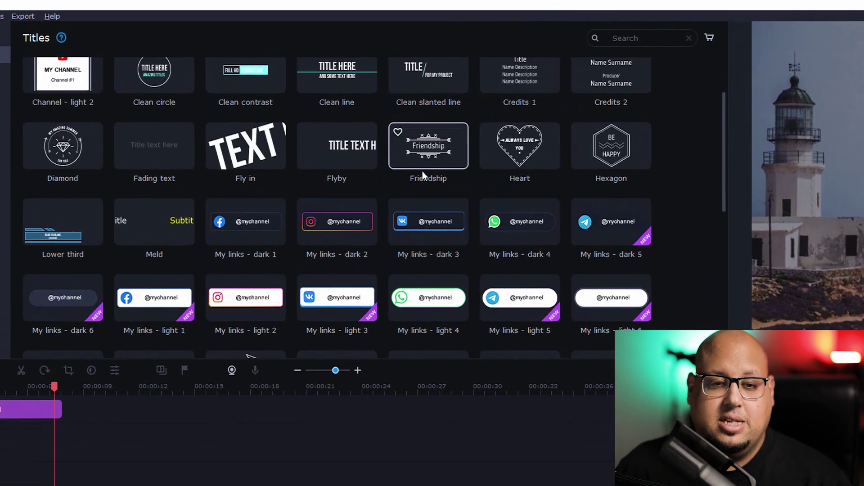
scroll(422, 171, down, 5)
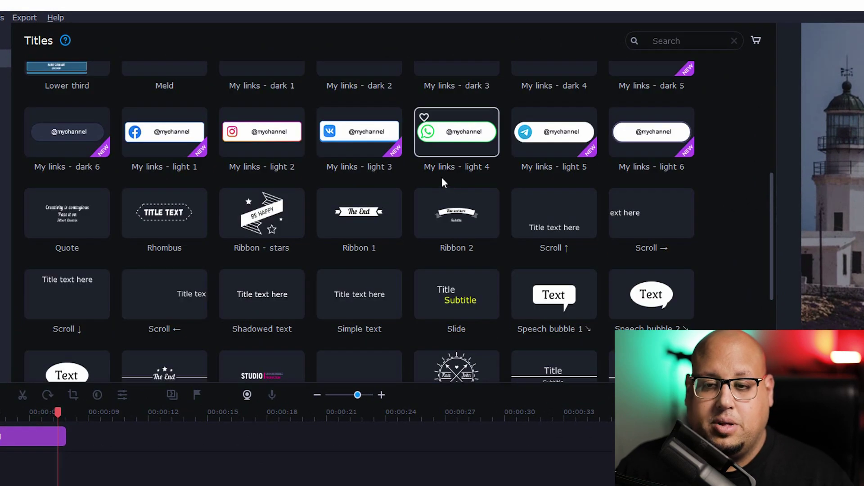
drag(374, 305, 299, 462)
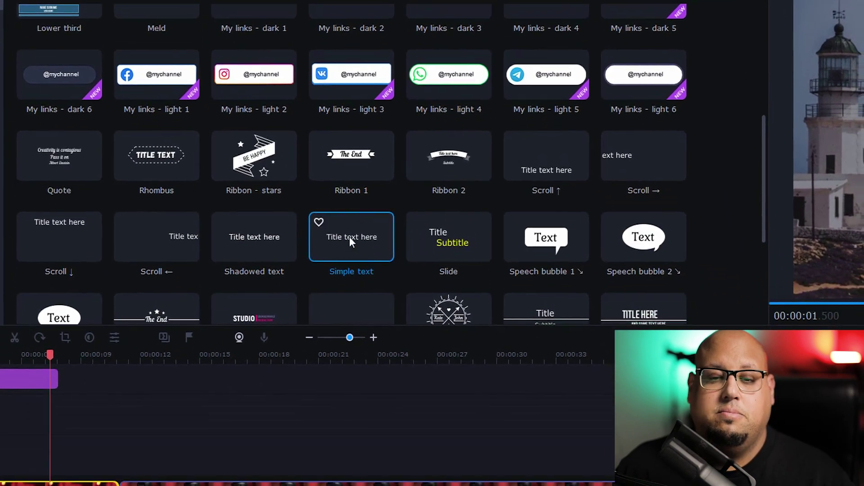
drag(280, 332, 260, 306)
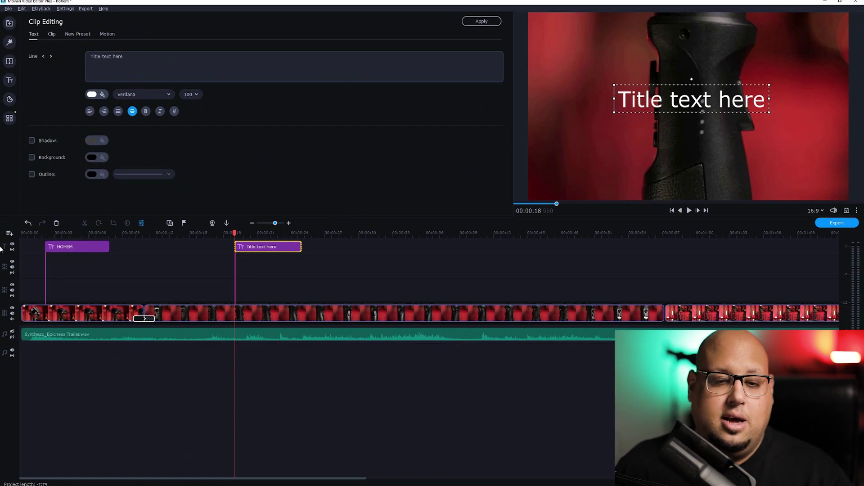
drag(234, 233, 307, 233)
click(205, 245)
click(284, 244)
click(258, 244)
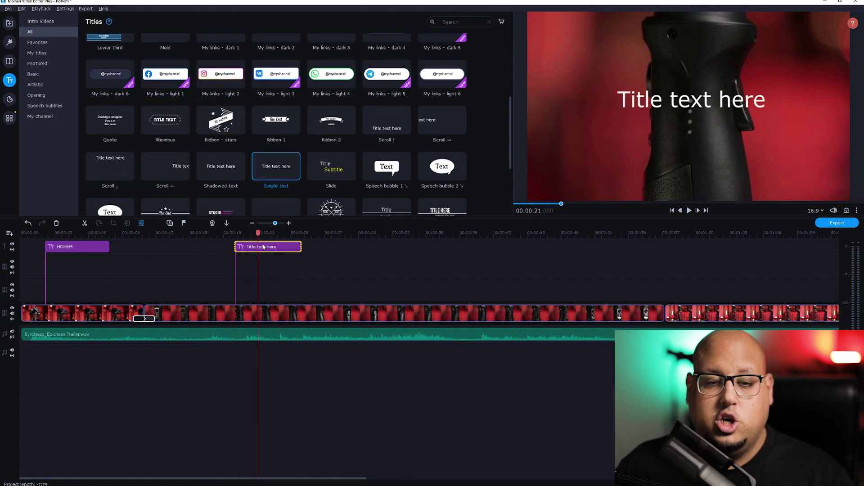
Select the new title and preview the Downward, Slide ↓ and Upward presets in the Animation tool
click(263, 247)
click(9, 118)
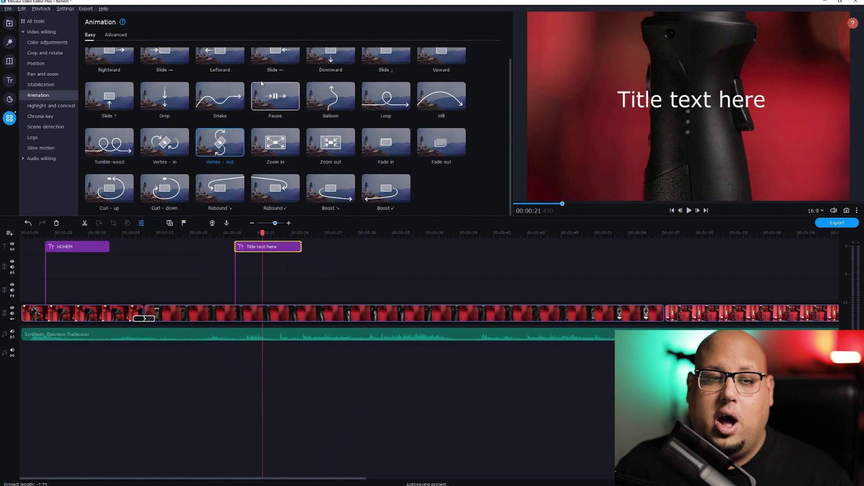
scroll(257, 82, up, 1)
click(335, 72)
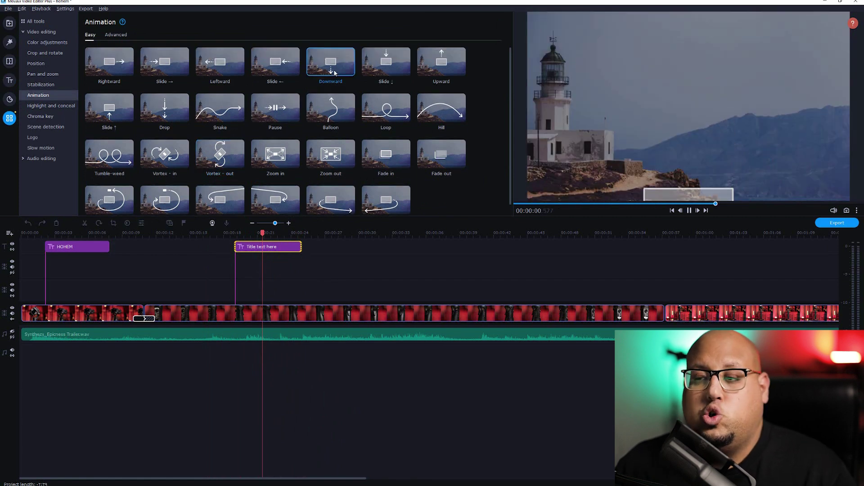
click(387, 58)
click(444, 62)
click(387, 60)
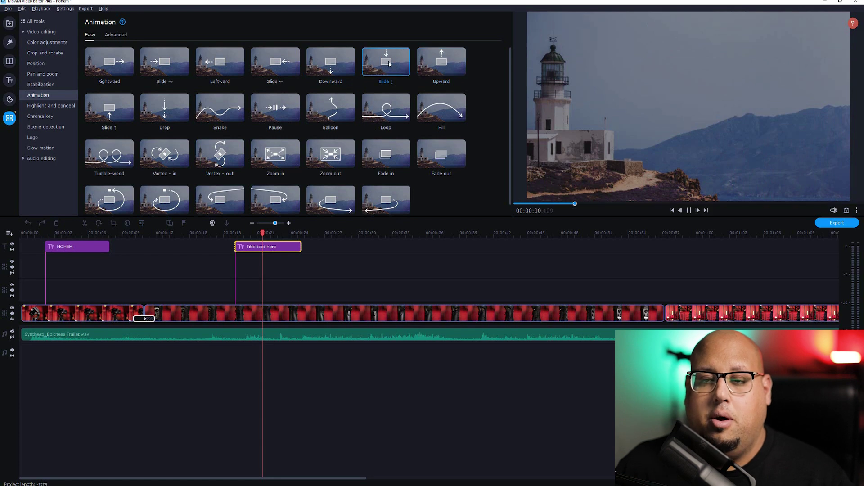
Apply the Slide ↓ animation at the start of the new title and play it back
drag(389, 63, 240, 251)
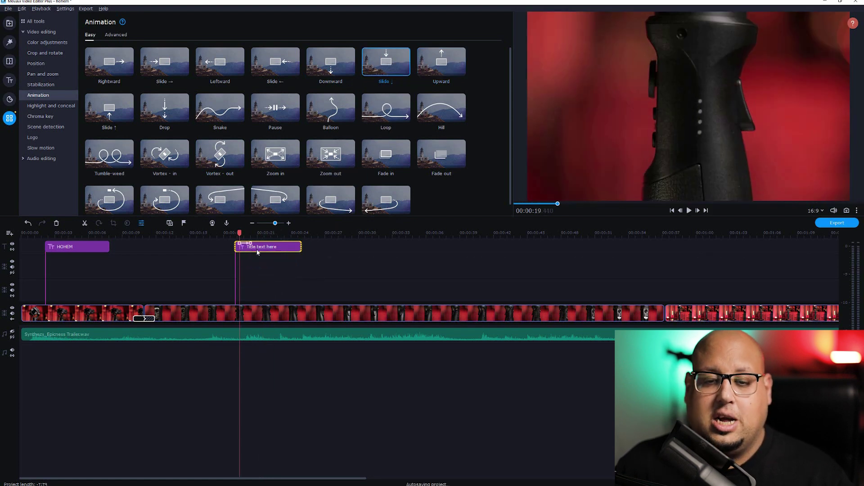
click(236, 233)
key(space)
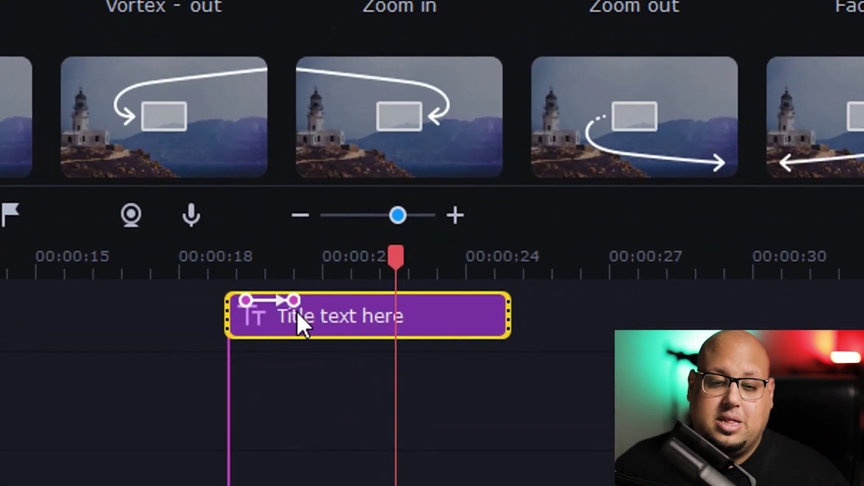
Slow the slide animation by moving its end keyframe near the title's end, and shorten it again close to its start keyframe
drag(293, 300, 460, 309)
click(245, 286)
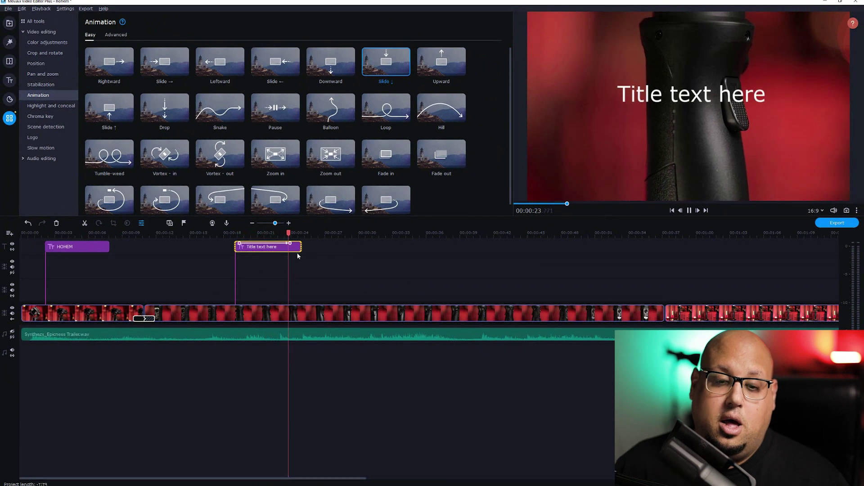
click(242, 244)
click(244, 247)
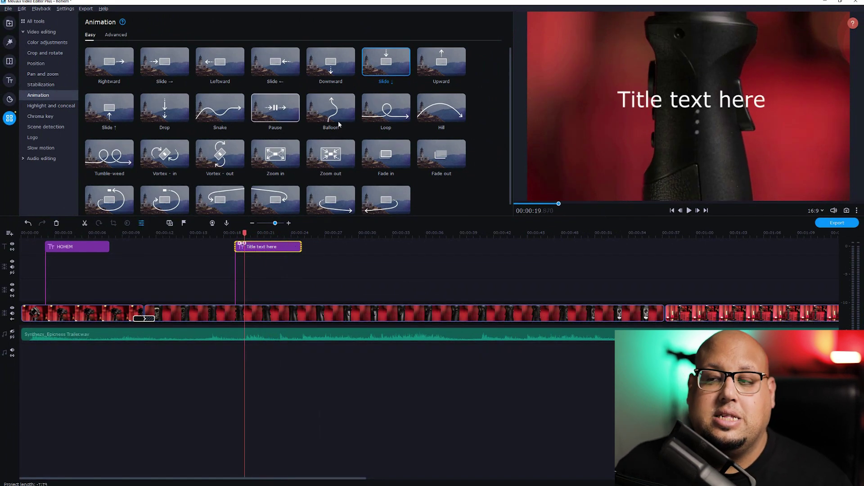
Apply the Boost ↘ animation at the middle of the title and play it back
scroll(252, 144, down, 1)
drag(329, 191, 274, 263)
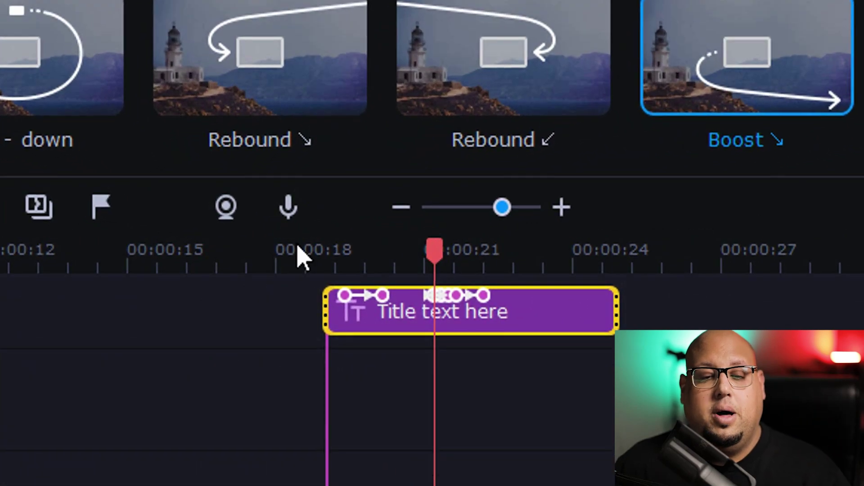
click(326, 259)
key(space)
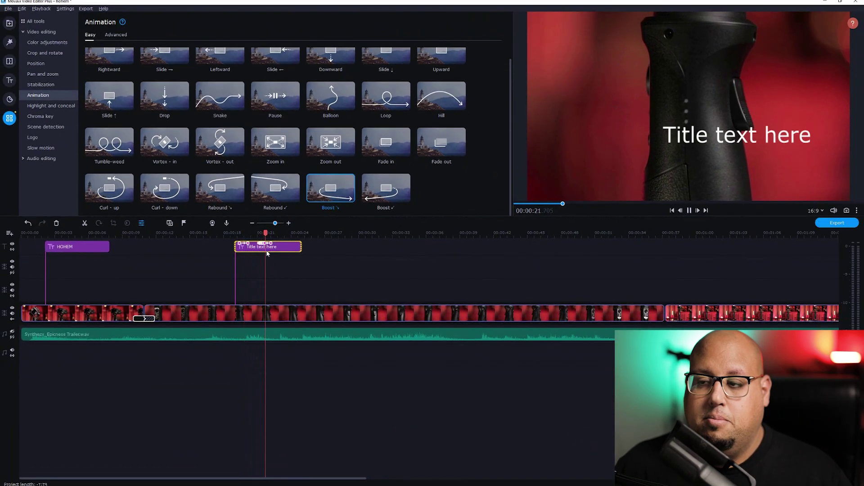
key(space)
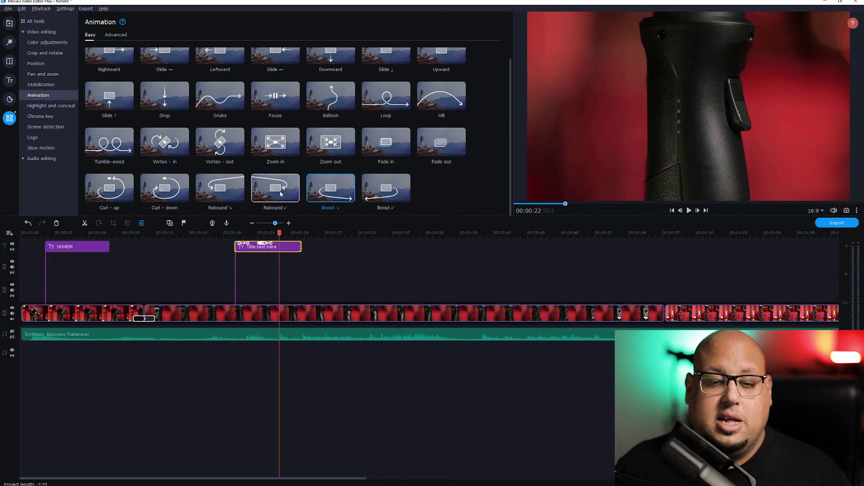
Apply the Rebound ↙ animation after the Boost ↘ one on the title and play back the title's return
drag(277, 193, 277, 235)
key(space)
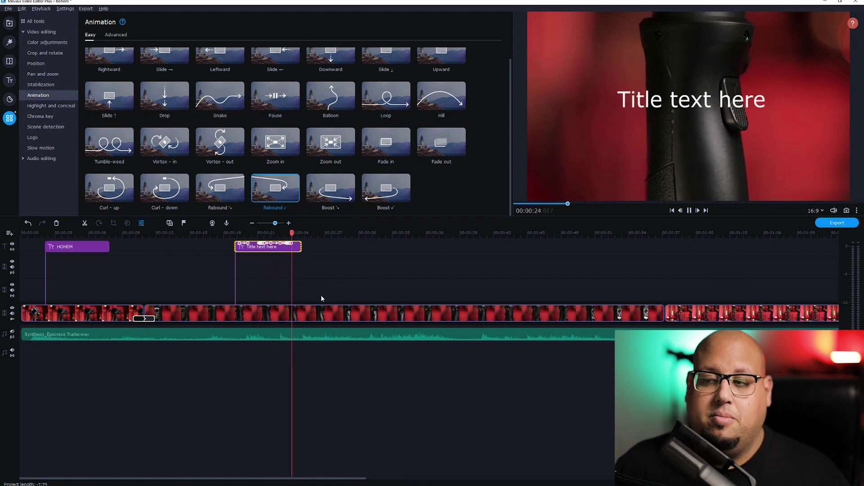
click(272, 251)
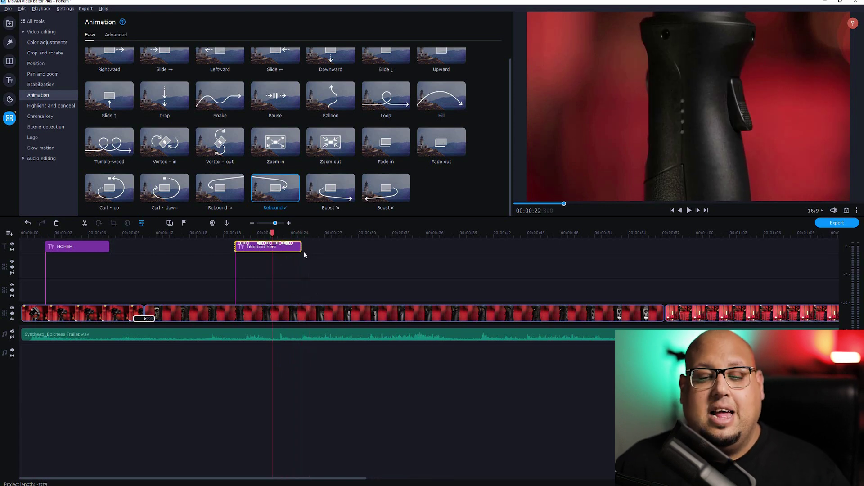
Extend the title's end to about 35 s and add an Advanced animation keyframe at 27.84 s
drag(304, 247, 417, 247)
click(328, 251)
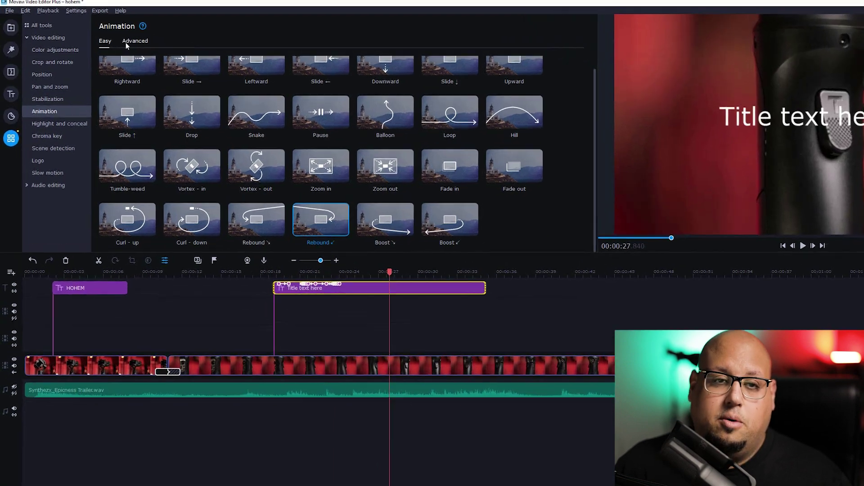
click(116, 35)
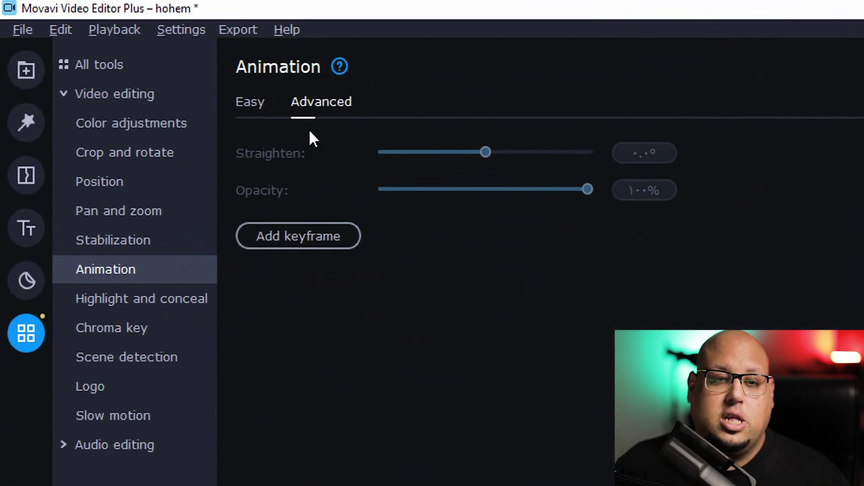
click(346, 275)
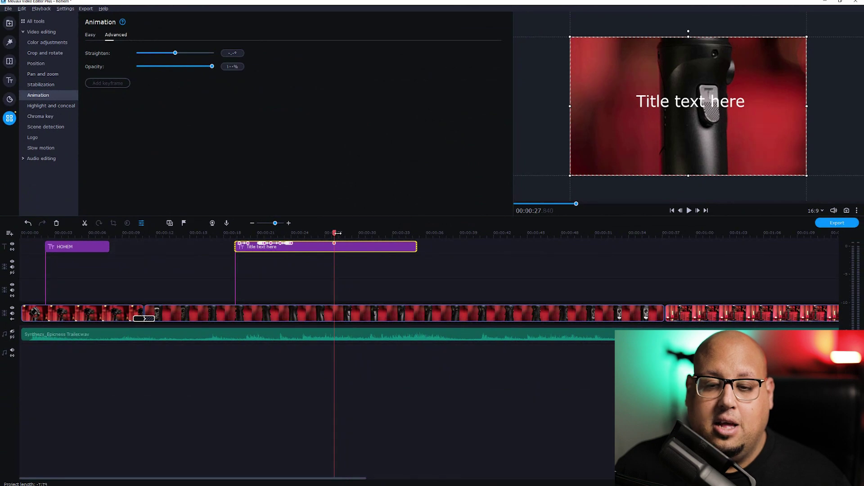
Add a second keyframe at about 30.7 s, straightened to about -55° with 90% opacity
drag(337, 232, 367, 234)
click(110, 84)
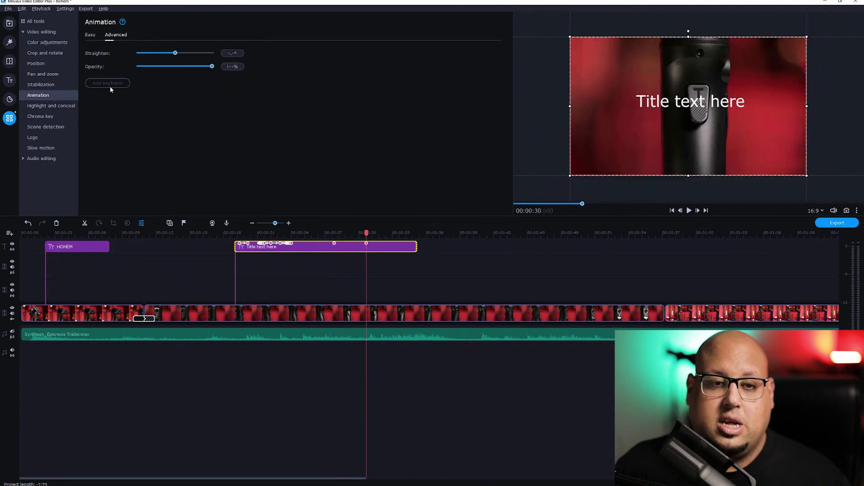
drag(175, 54, 164, 56)
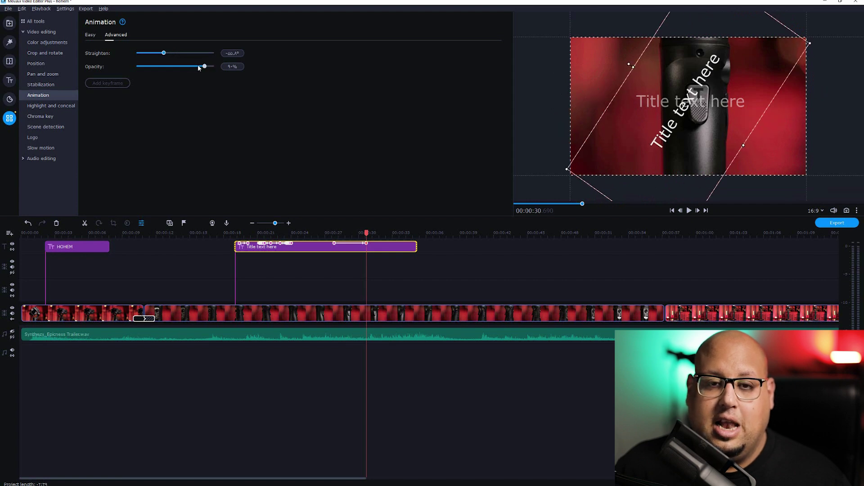
Play back the title's custom rotation animation from 27 s
click(325, 233)
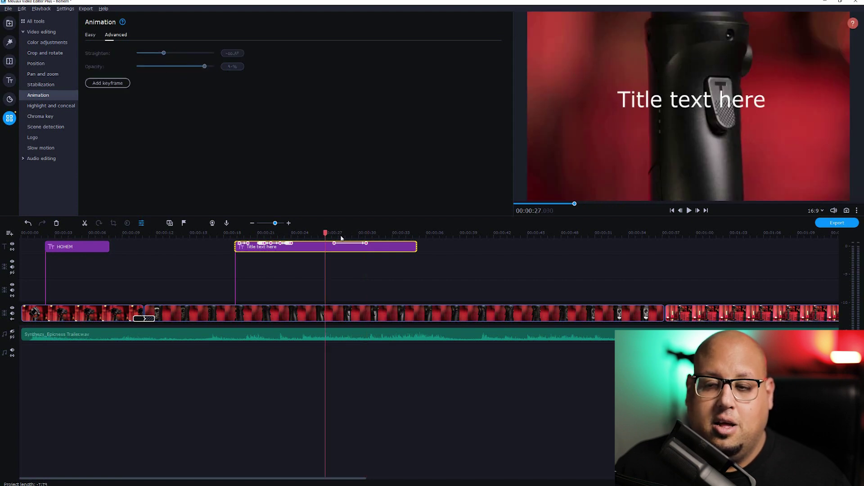
key(space)
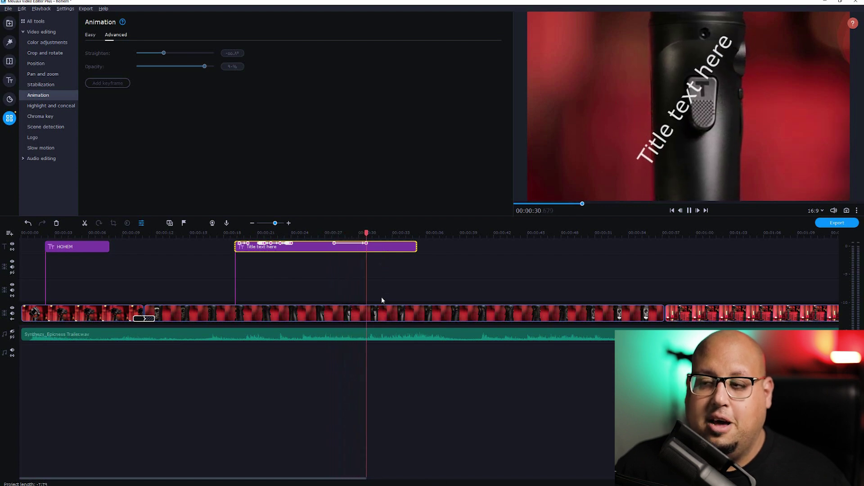
key(space)
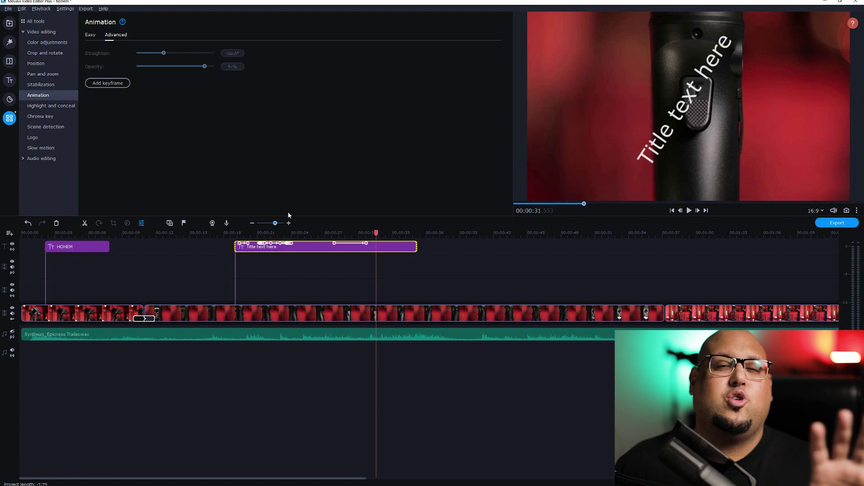
Delete the animated sample title from the titles track
click(309, 245)
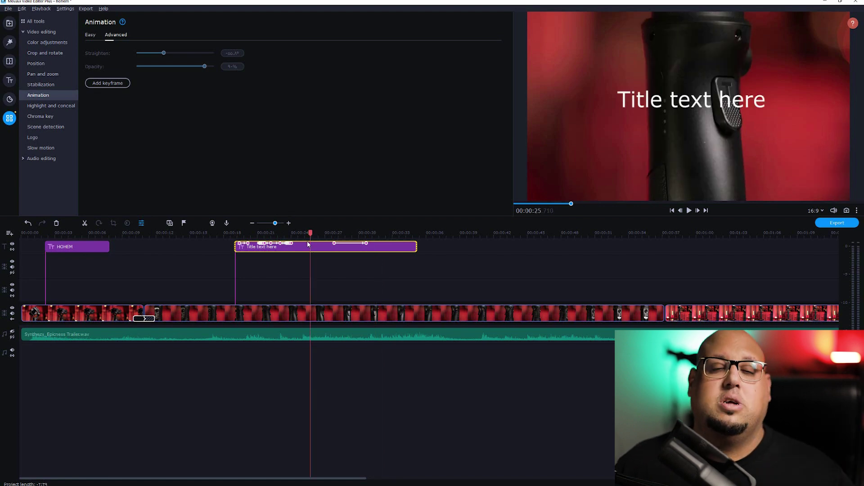
click(344, 250)
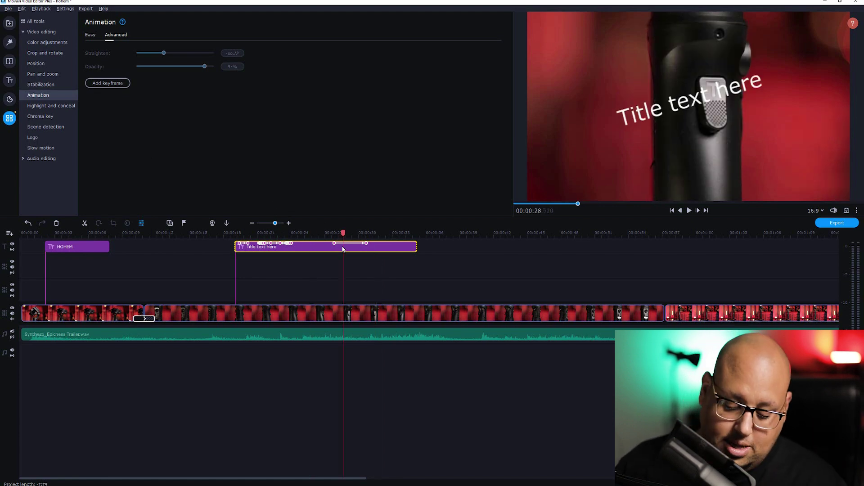
key(Delete)
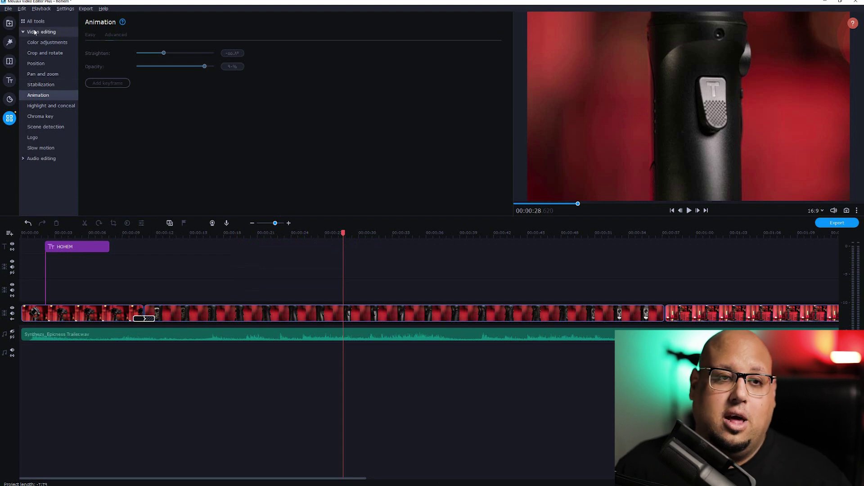
Open the Highlight and conceal tool, apply a Black rectangle mask to the second clip, and change it to Pixel rectangle
click(32, 21)
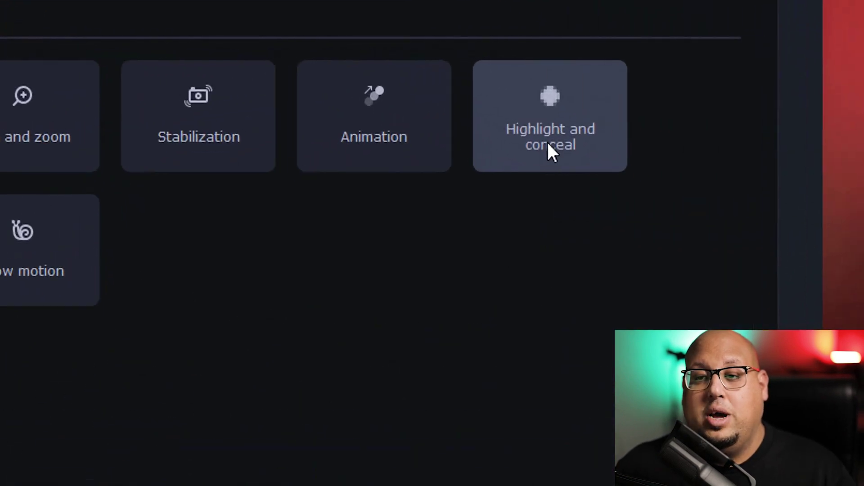
click(442, 72)
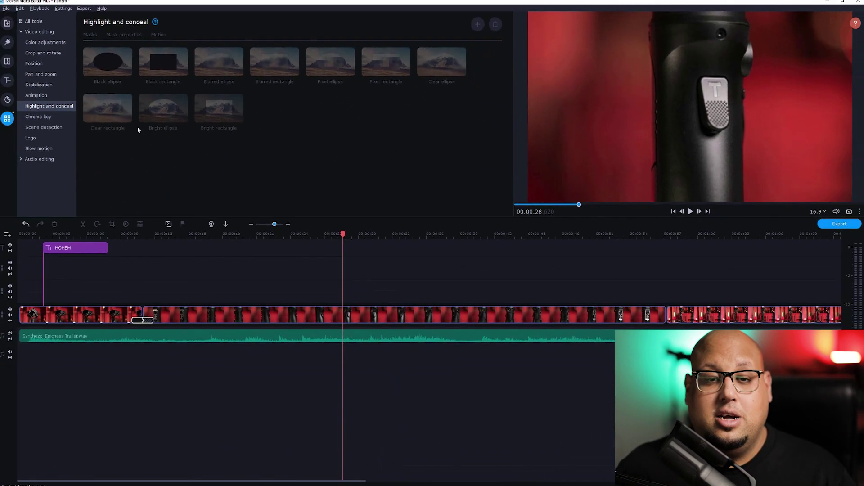
drag(164, 61, 225, 317)
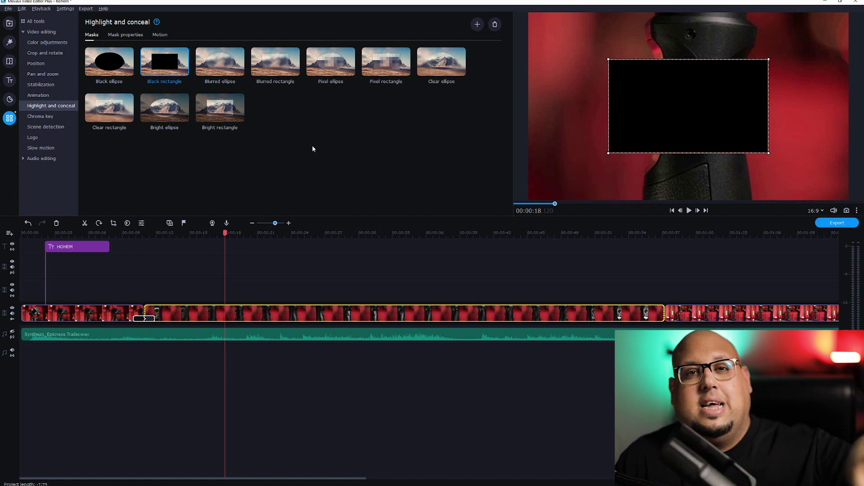
click(396, 60)
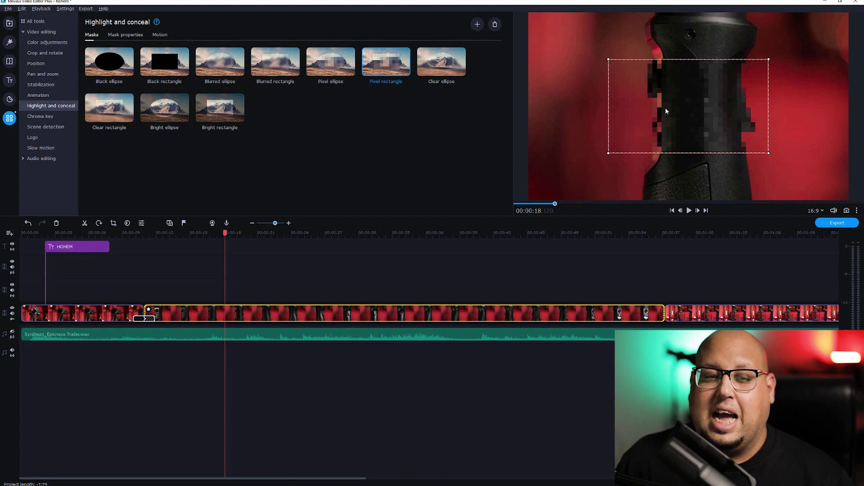
Shrink the pixel mask to cover only the upper part of the gimbal handle, and set its pixel size to 50%
click(128, 36)
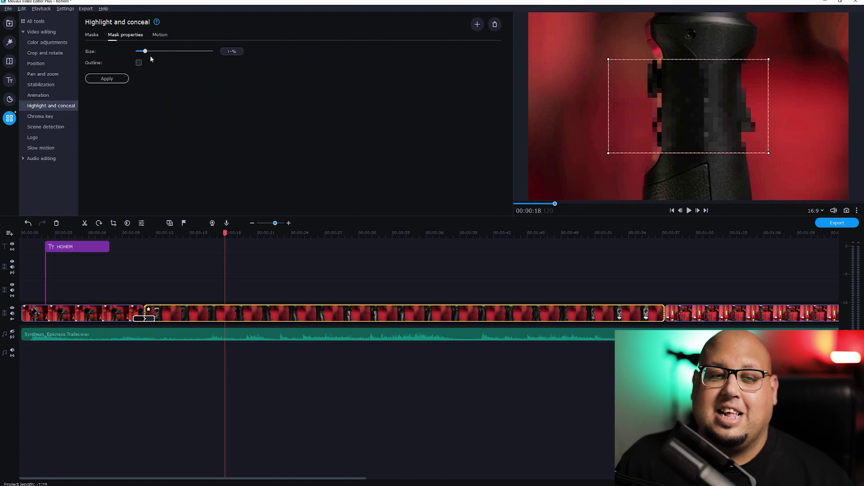
drag(769, 59, 709, 36)
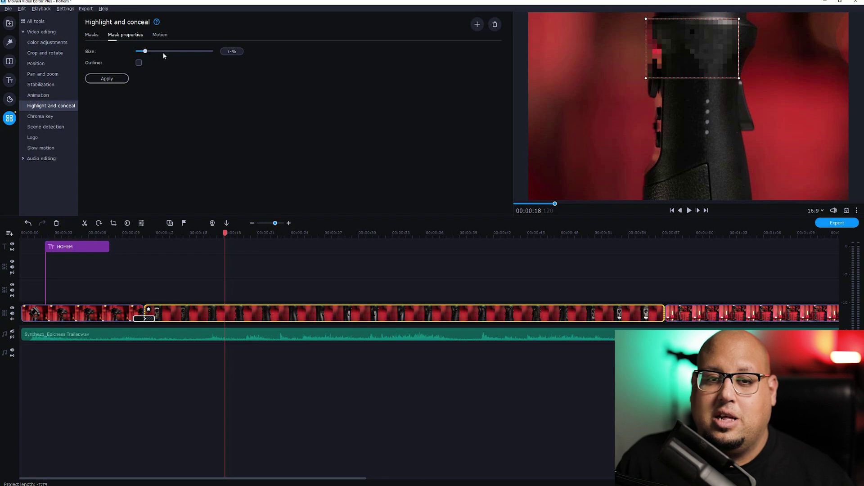
drag(148, 50, 176, 54)
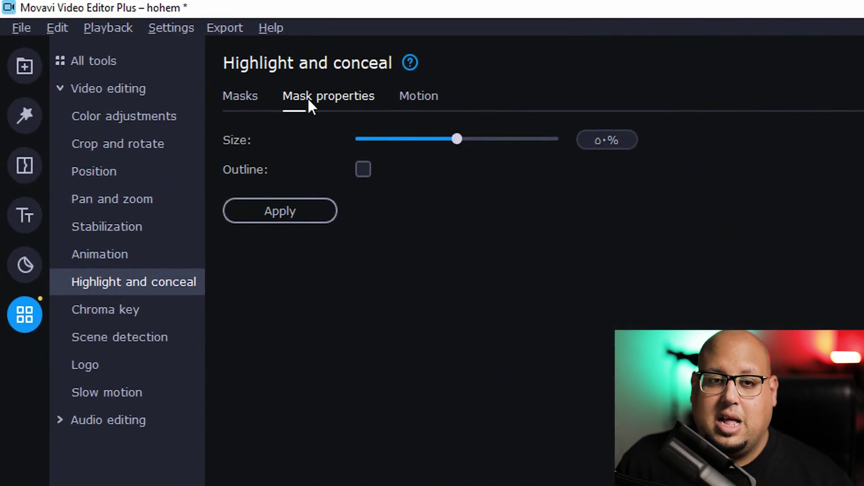
Move the pixel mask down to the middle of the gimbal handle, reduce its pixel size, and apply the mask
click(422, 96)
click(342, 102)
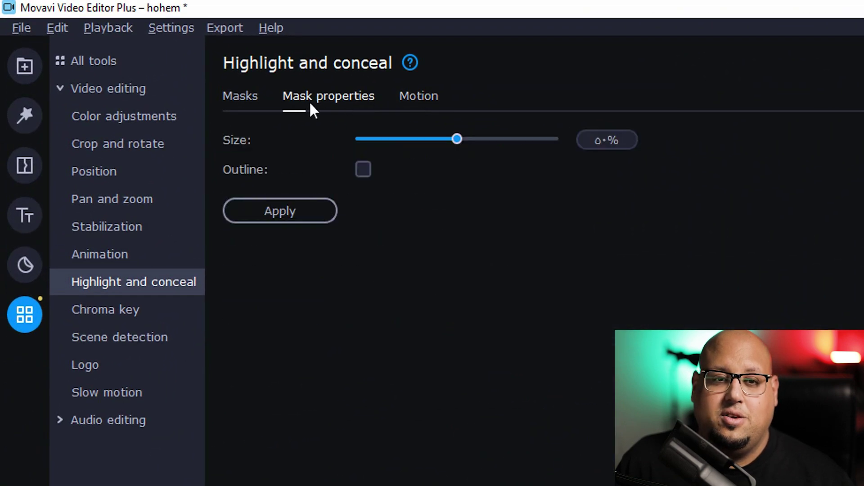
click(256, 96)
click(322, 97)
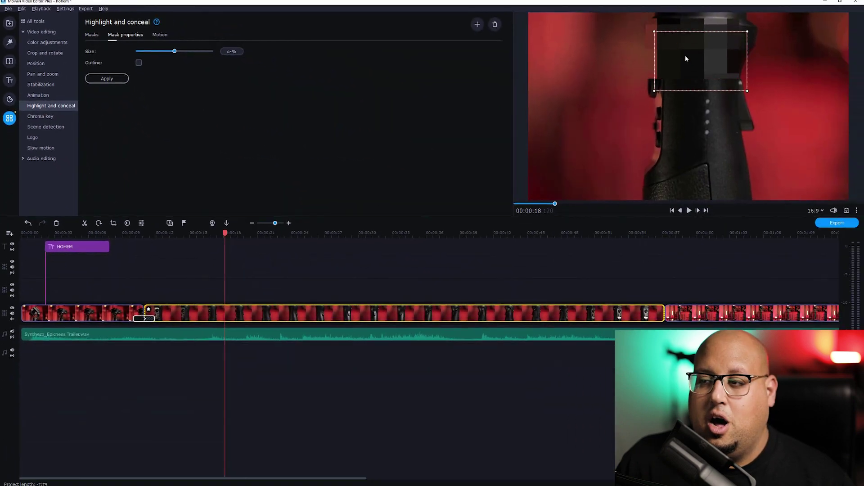
drag(693, 62, 713, 110)
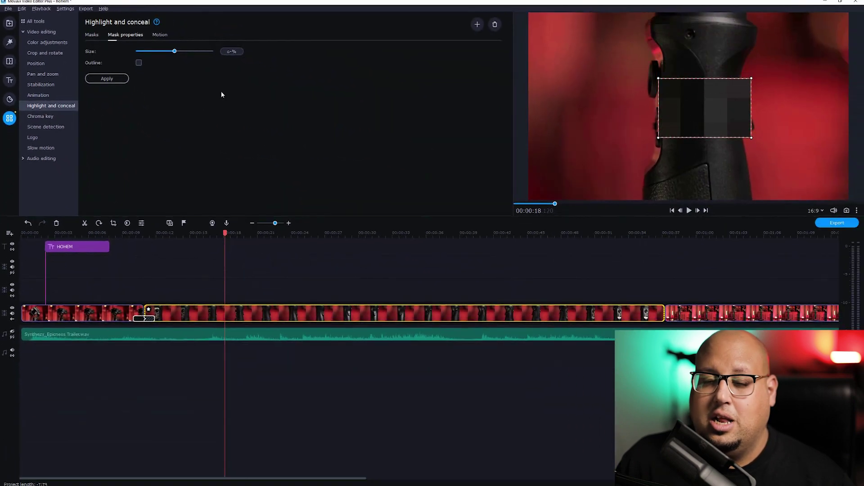
mouse_move(161, 53)
mouse_down()
mouse_move(153, 54)
mouse_move(186, 55)
mouse_move(148, 56)
mouse_up()
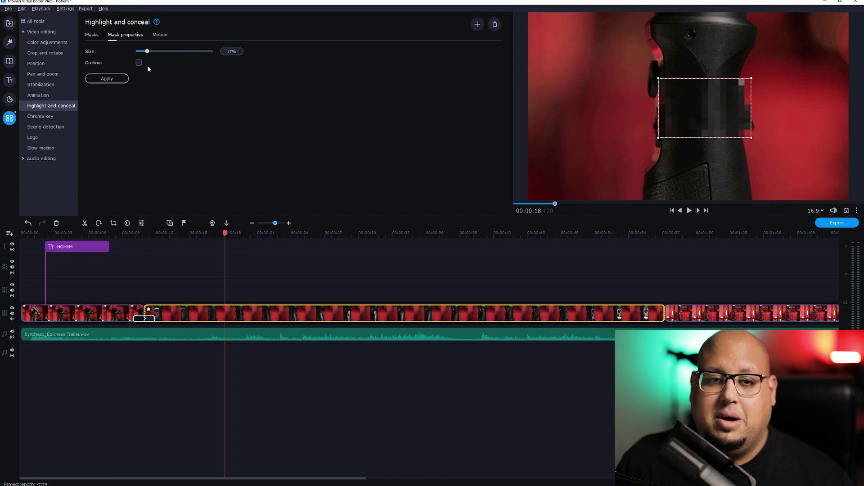
click(106, 79)
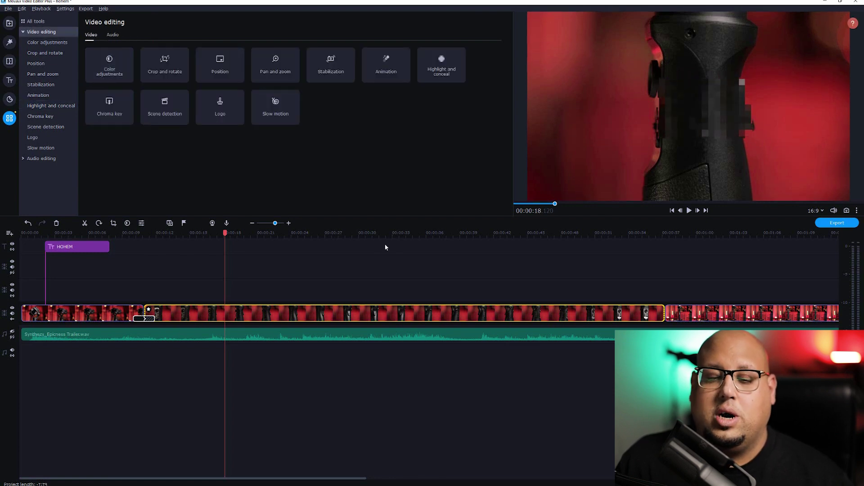
Play back the second clip to check the pixelated area on the gimbal handle
click(211, 237)
key(space)
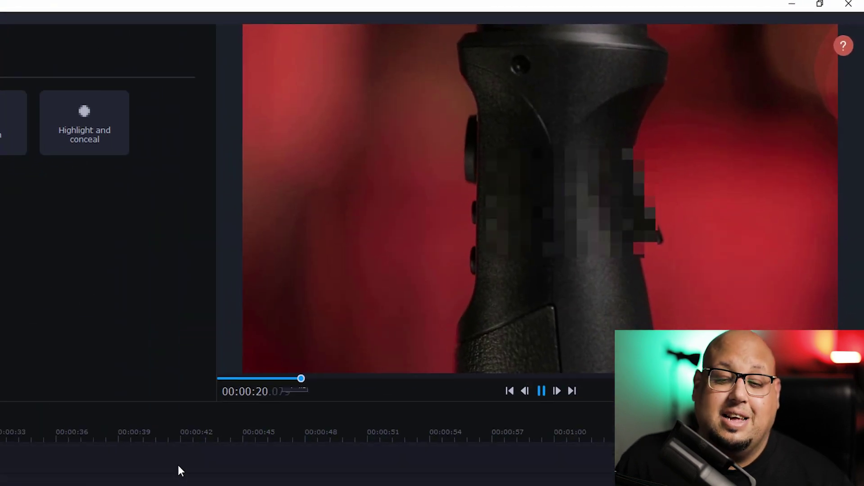
key(space)
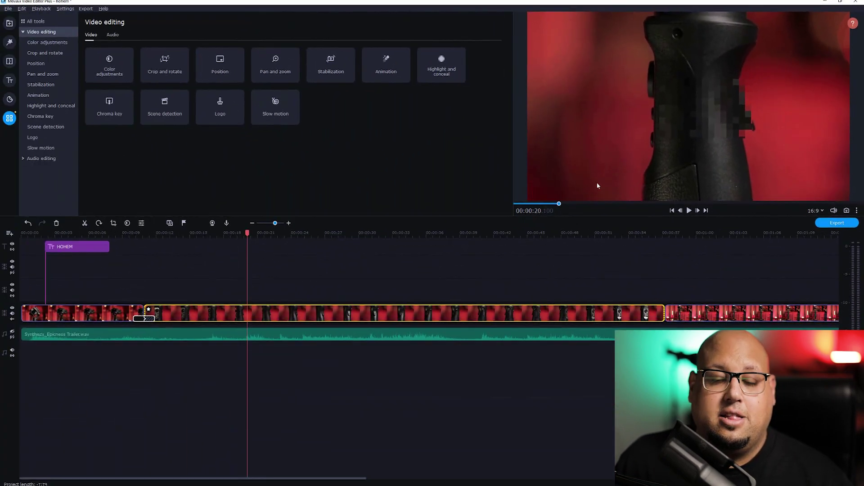
Open the second clip's applied effects and remove the Highlight and conceal effect
double_click(283, 316)
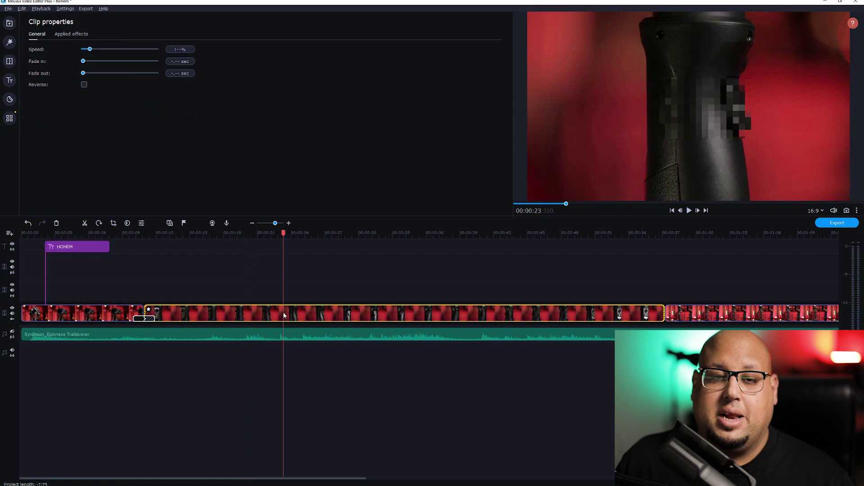
click(64, 36)
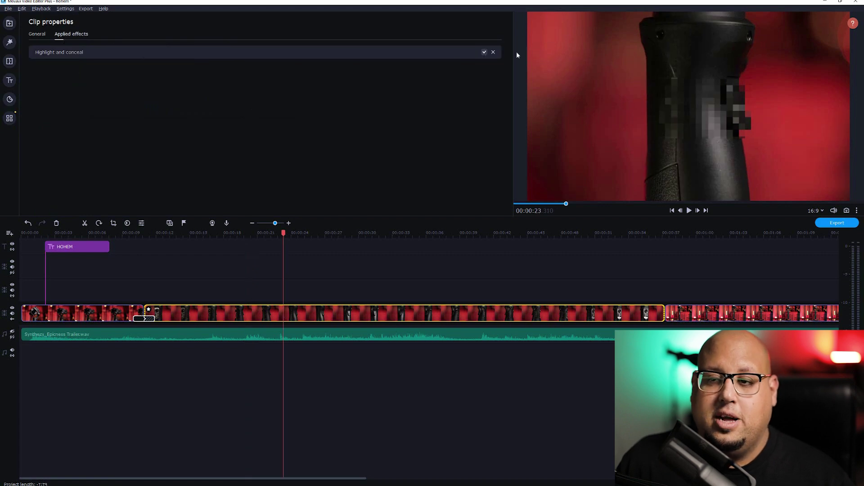
click(493, 53)
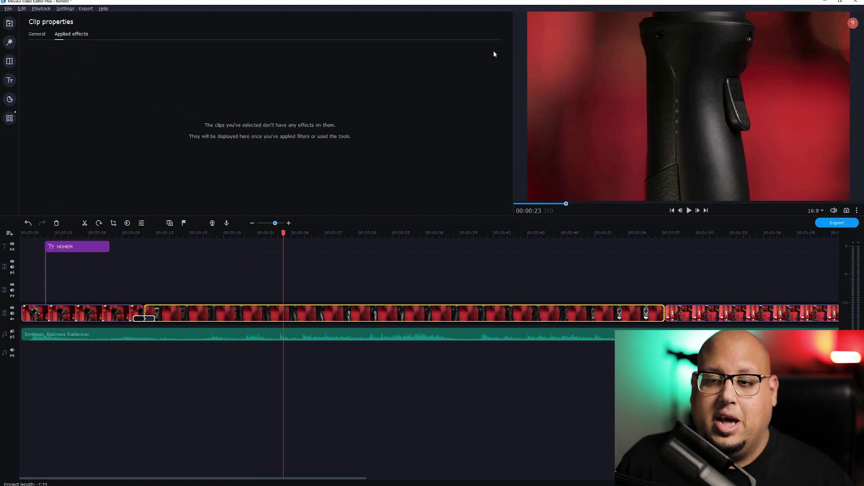
Show the Chroma key tool, place the green-screen businessman clip on the overlay track at about 18 s, and preview its frame
click(9, 119)
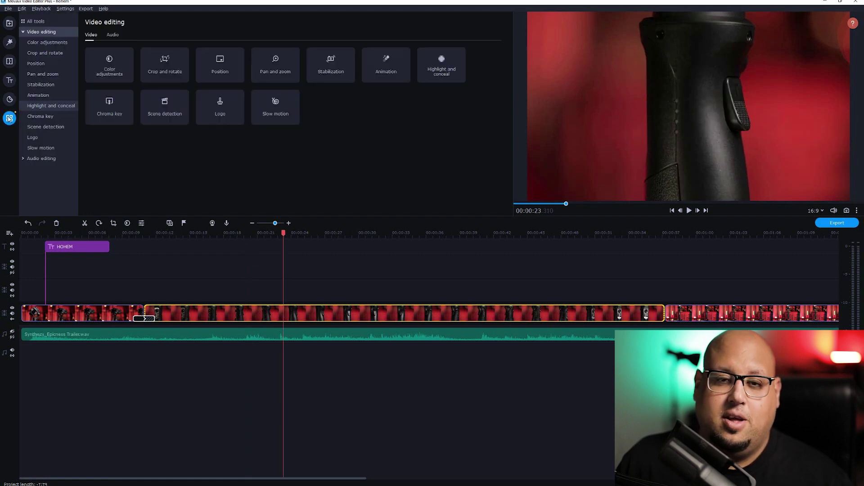
click(108, 103)
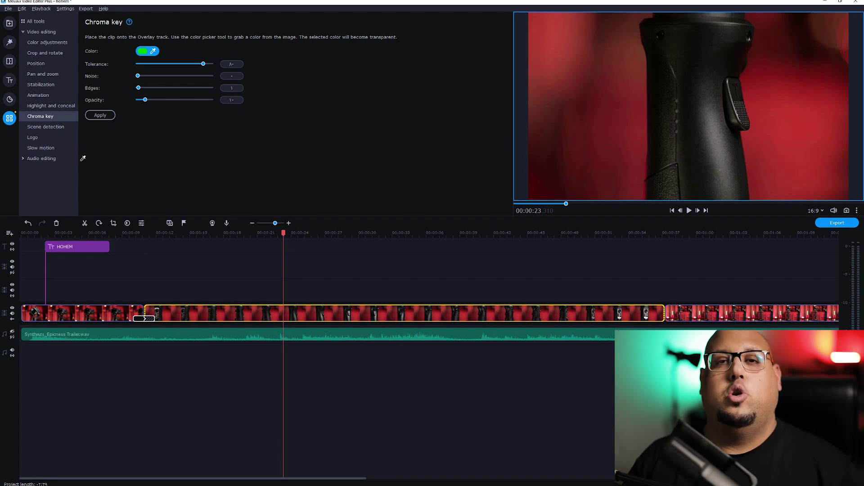
click(10, 23)
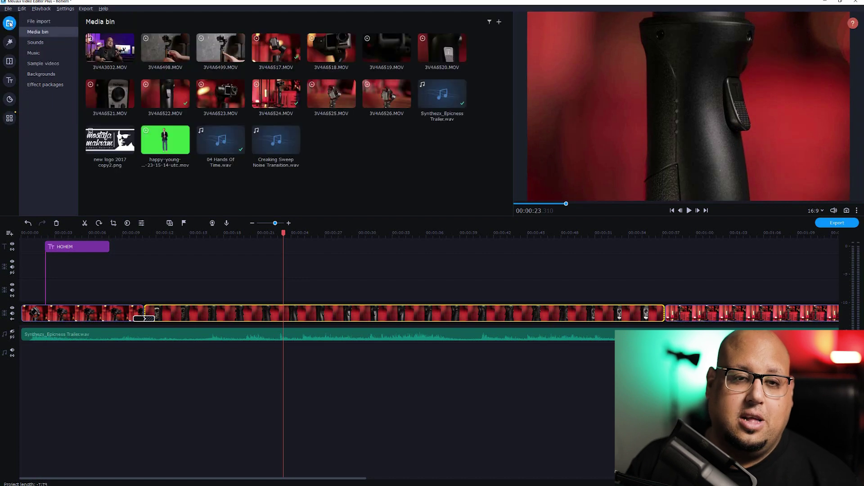
drag(167, 151, 225, 265)
drag(227, 235, 254, 235)
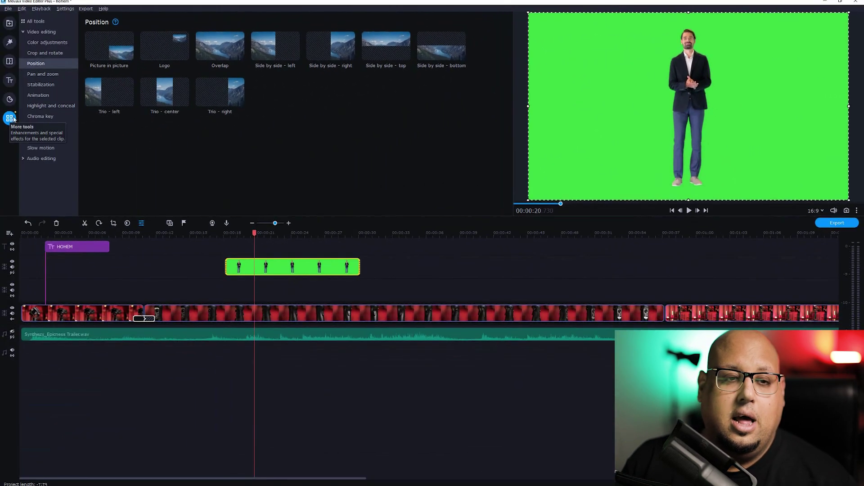
Key out the overlay clip's green background with Chroma key by sampling the green, and play the composite
click(43, 116)
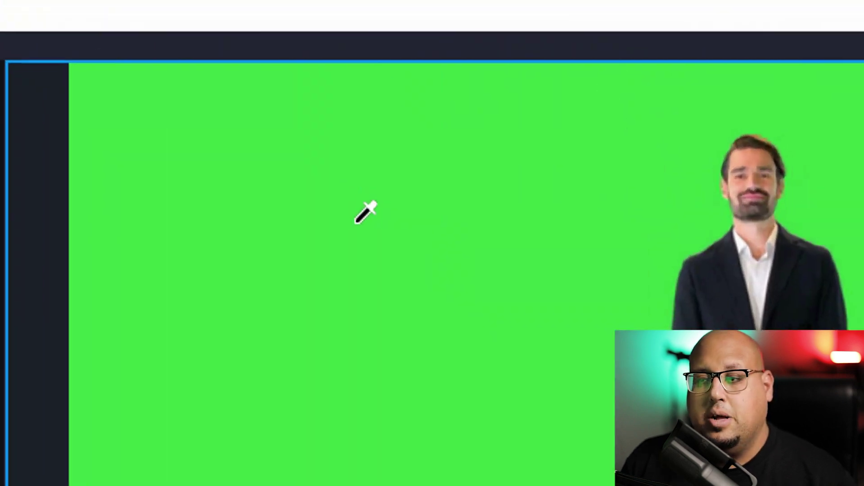
click(366, 209)
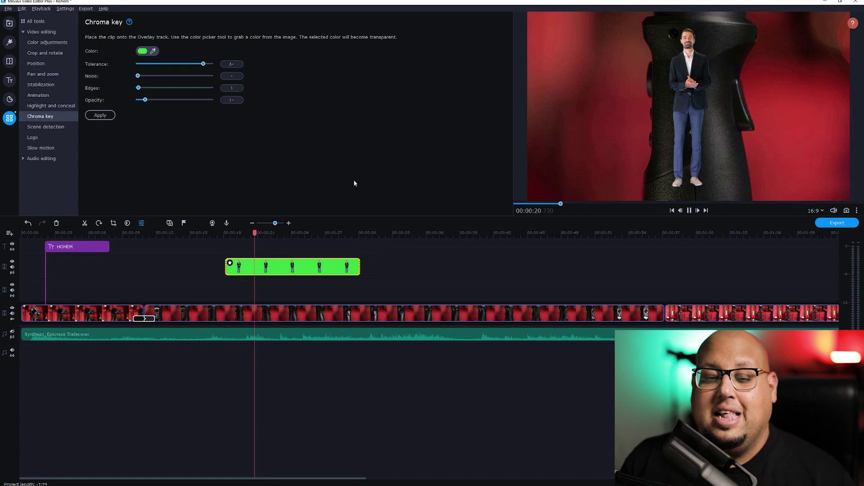
key(space)
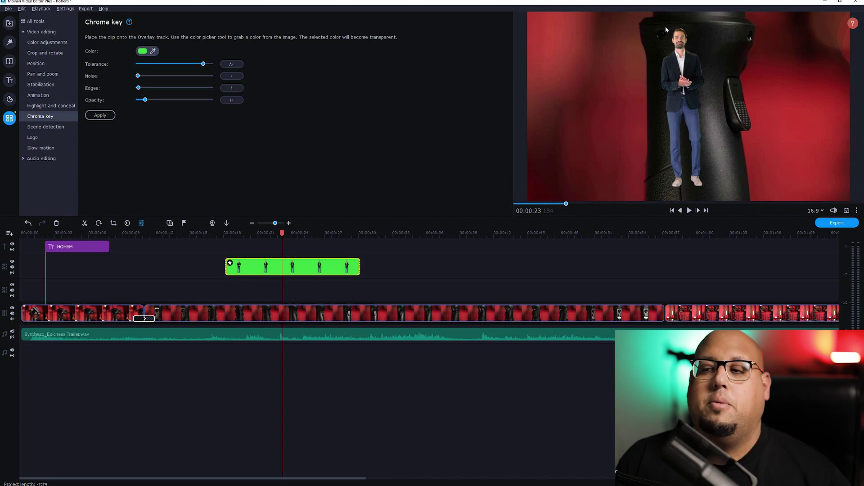
Use Position on the overlay clip to move the keyed man to the left side of the frame, slightly lower, and apply it
click(326, 270)
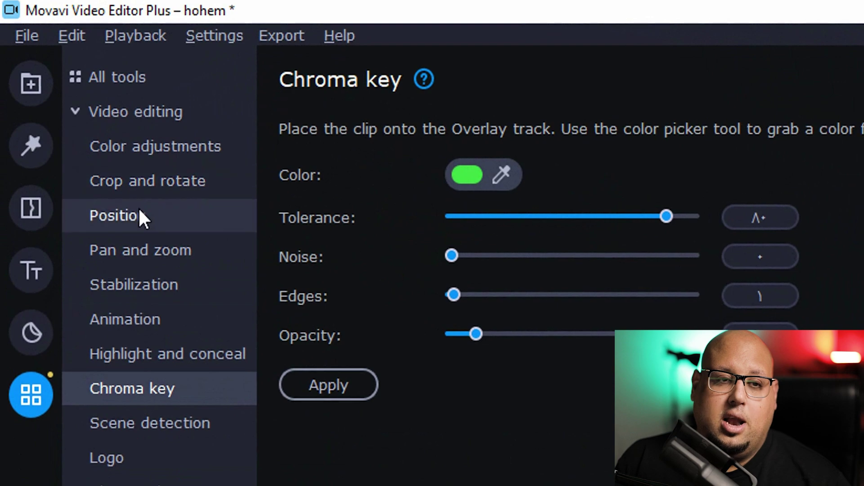
click(36, 63)
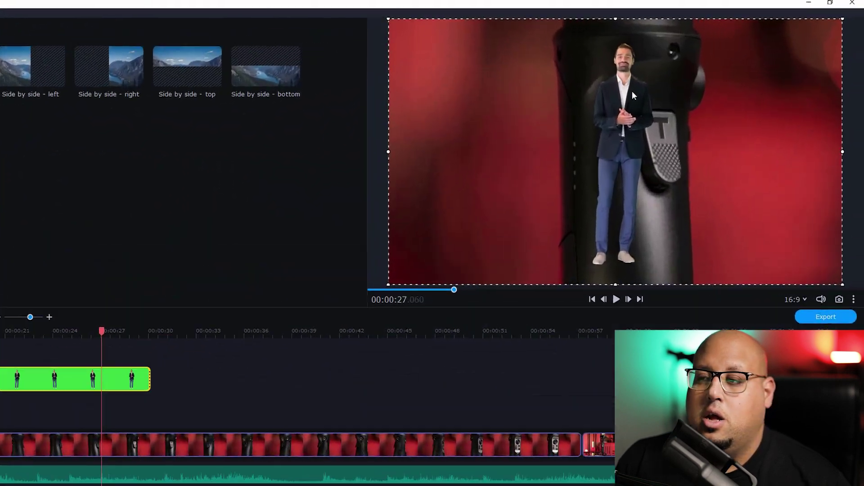
drag(632, 91, 195, 189)
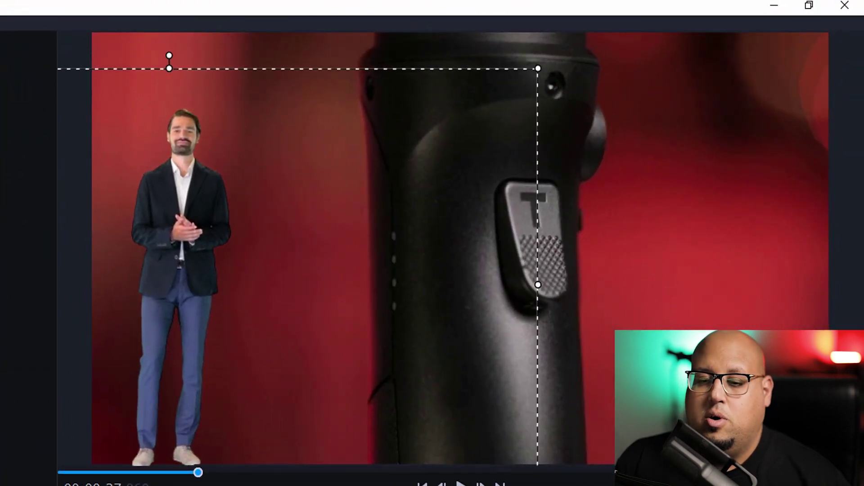
click(141, 472)
Play back the repositioned overlay from about 23 s, and delete the green-screen clip from the overlay track
click(285, 233)
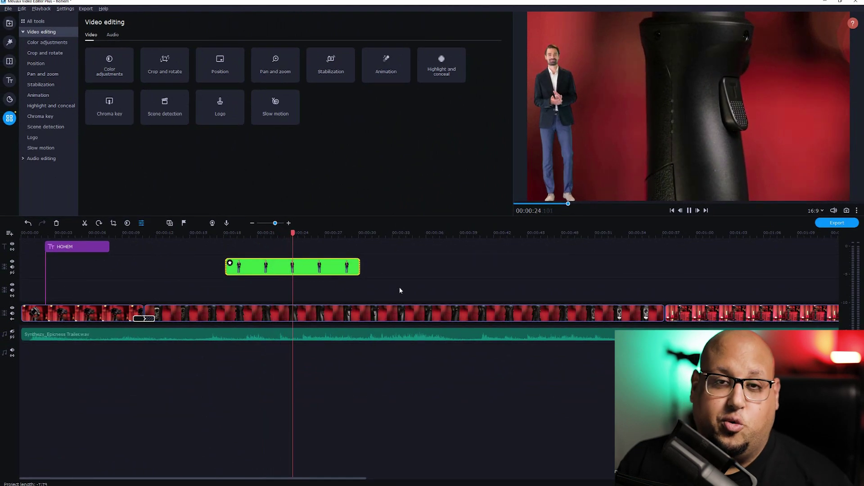
click(285, 268)
key(Delete)
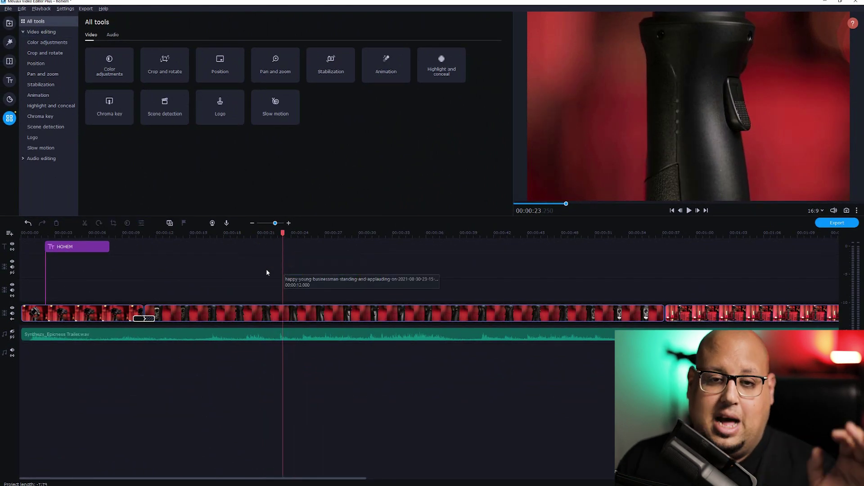
Add the logo image with the Logo tool, shrink it, and place it in the upper-right corner of the frame
click(222, 116)
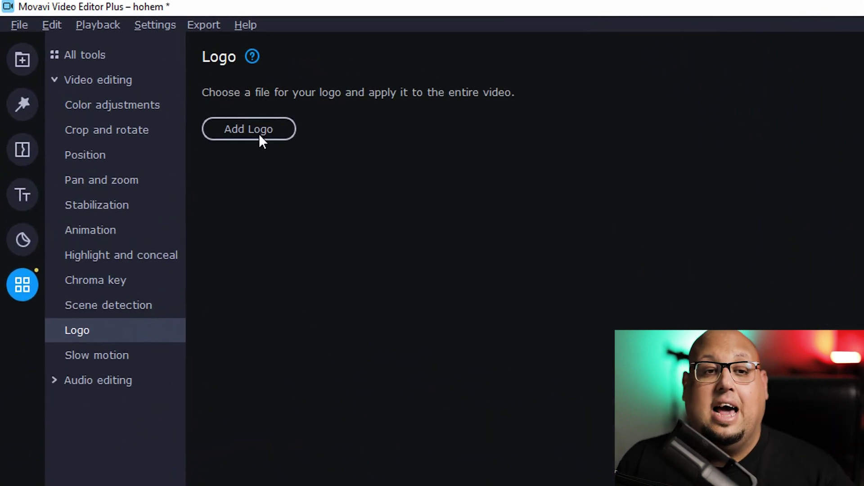
click(243, 132)
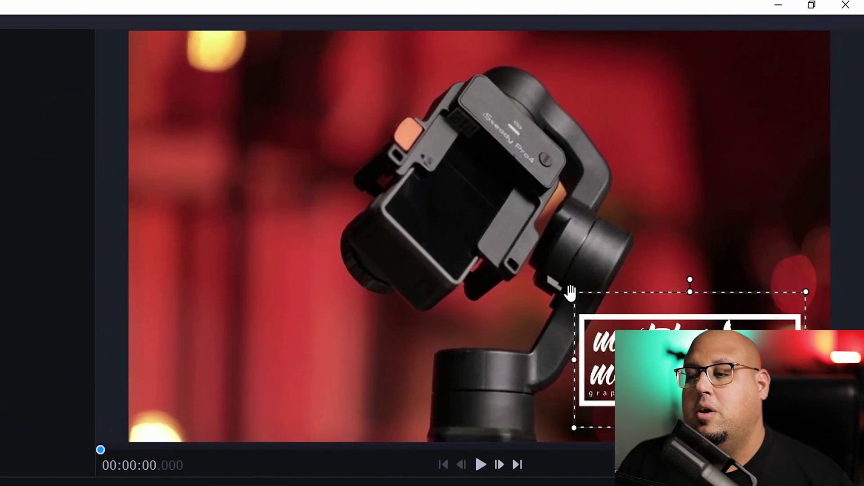
drag(732, 131, 741, 136)
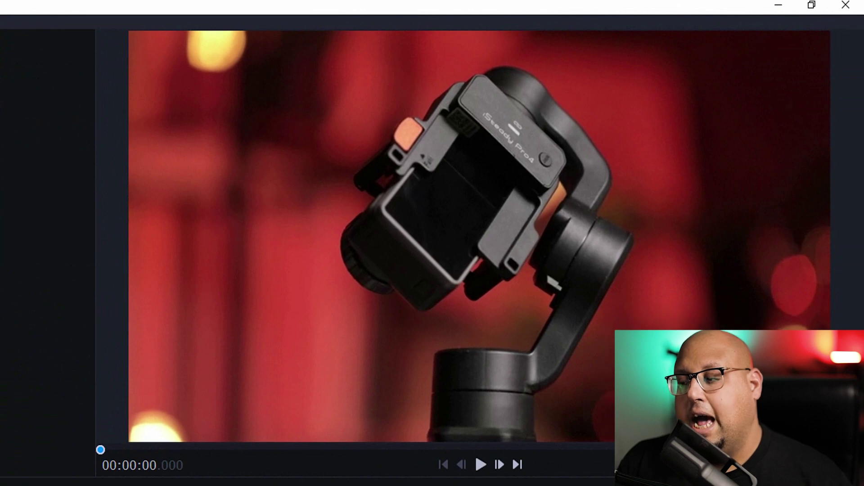
drag(675, 360, 780, 73)
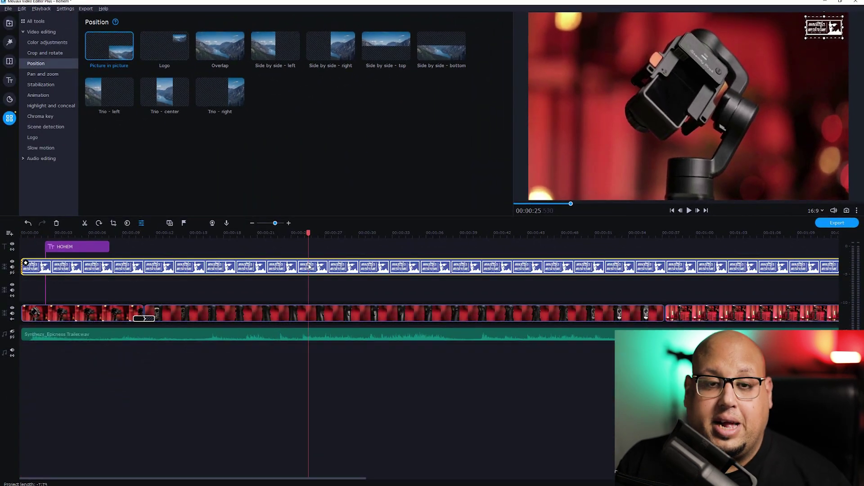
Lower the logo clip's opacity to about 21% and trim it to end with the last video clip at about 1:42
click(141, 223)
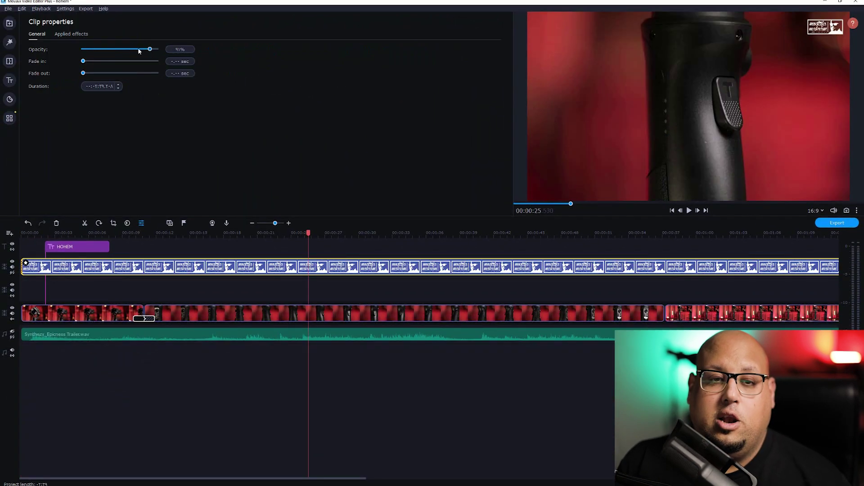
drag(101, 52, 100, 51)
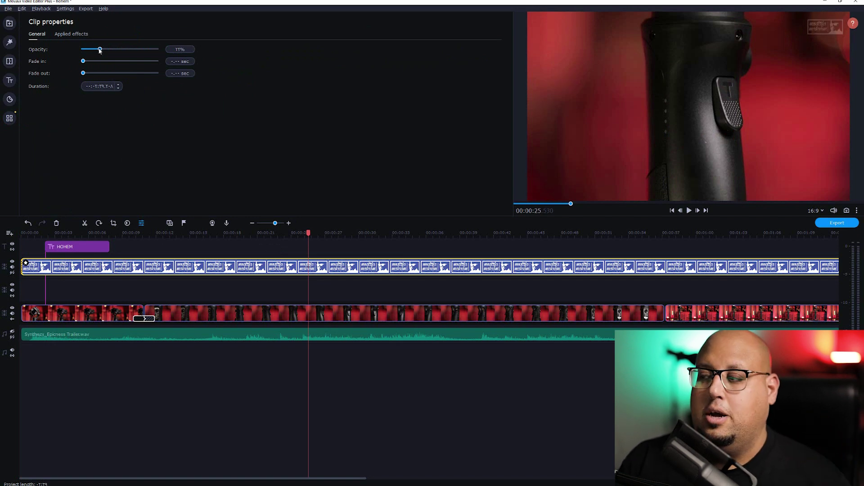
drag(275, 224, 271, 225)
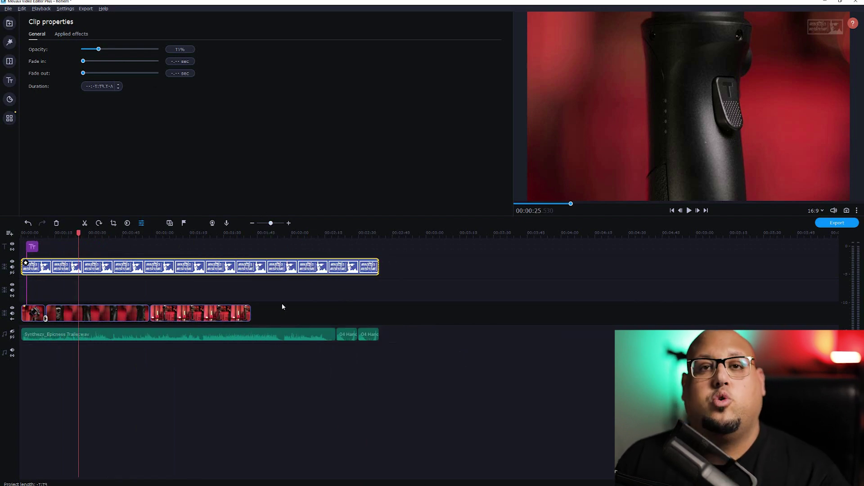
drag(380, 266, 247, 275)
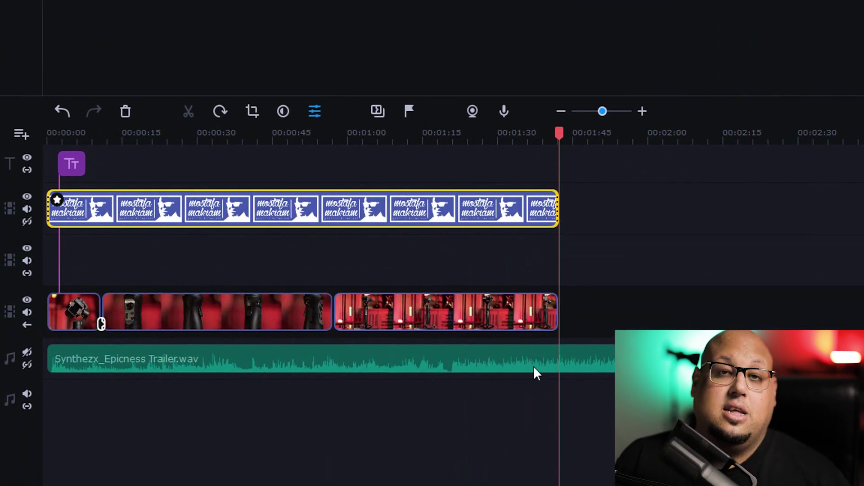
drag(558, 208, 363, 214)
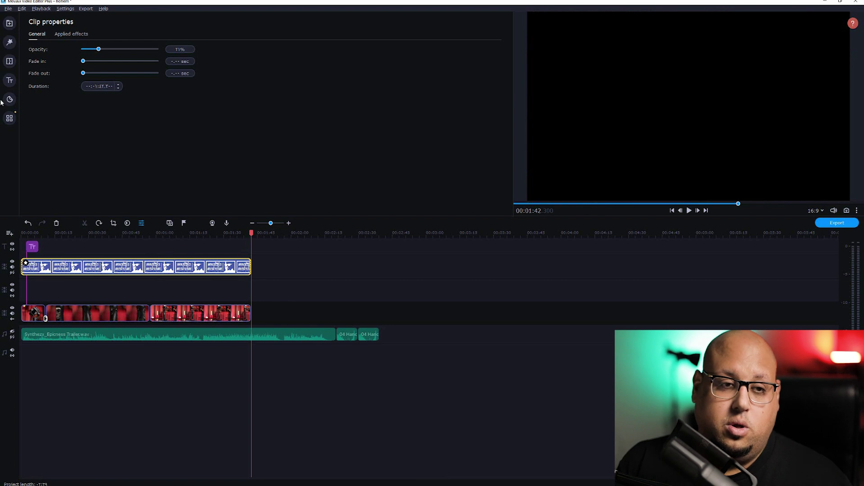
Open the Slow motion tool and strongly reduce the playback speed of the third video clip
click(10, 118)
click(39, 19)
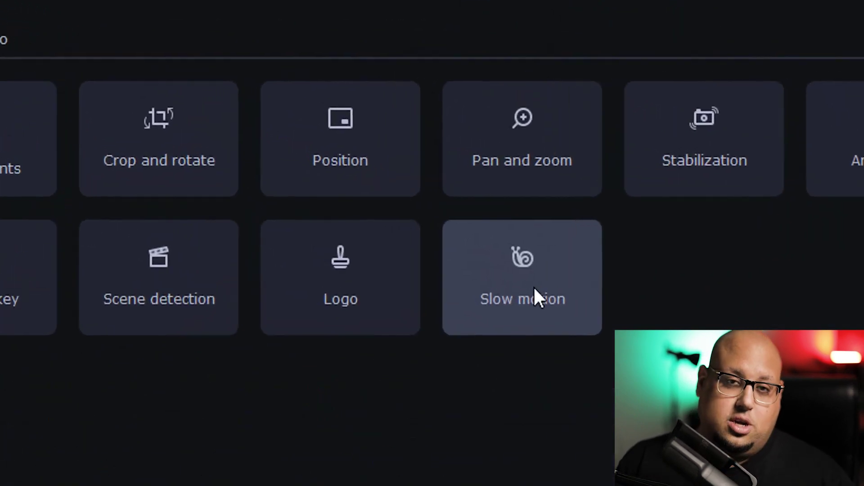
click(533, 286)
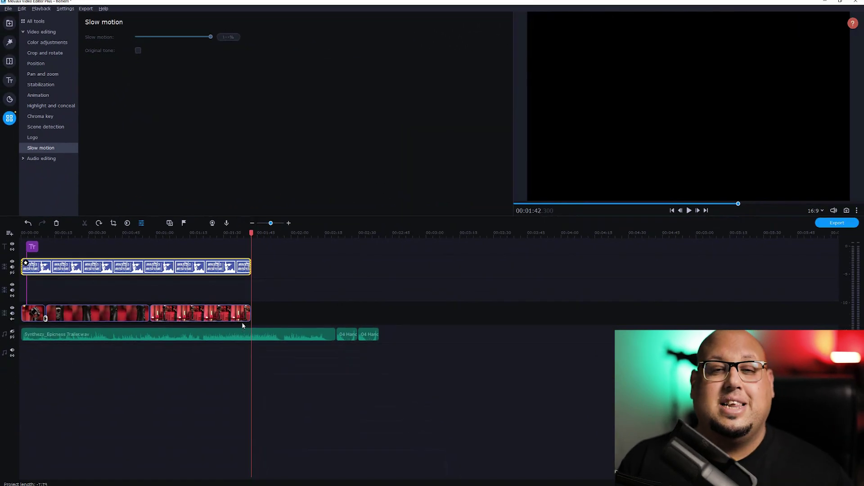
click(204, 318)
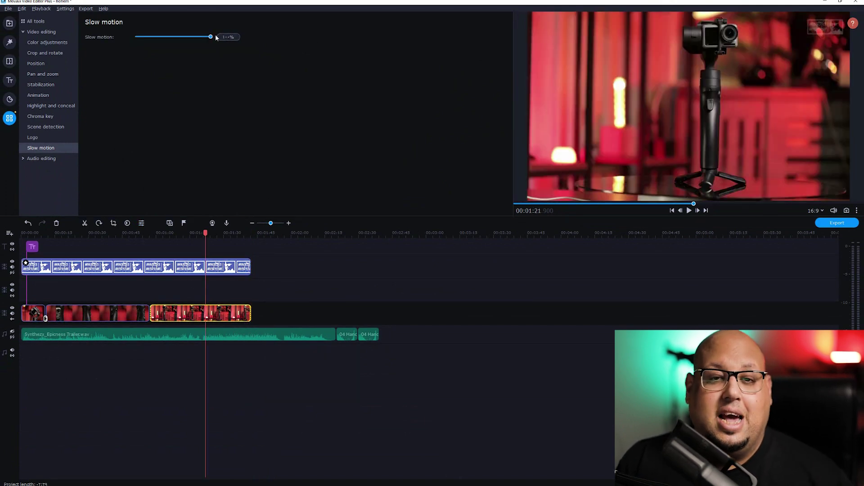
drag(186, 40, 144, 40)
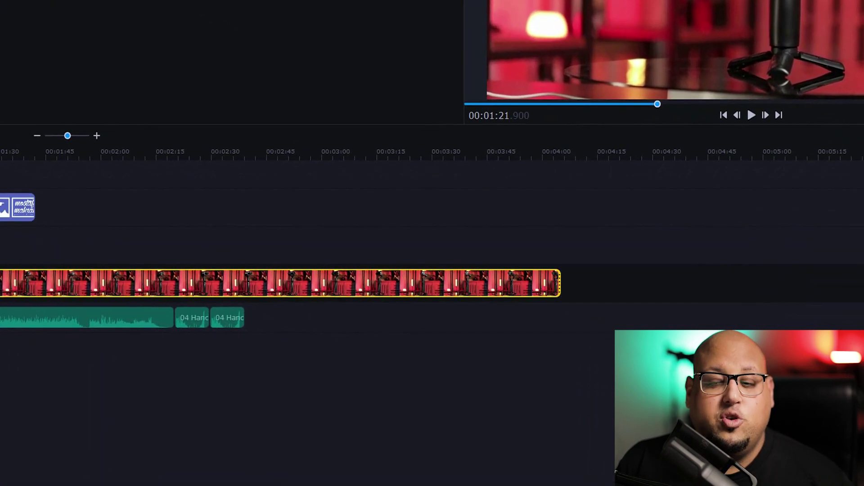
Browse the audio editing tools and open the Equalizer for the Synthezx_Epicness Trailer.wav clip
drag(0, 0, 0, 0)
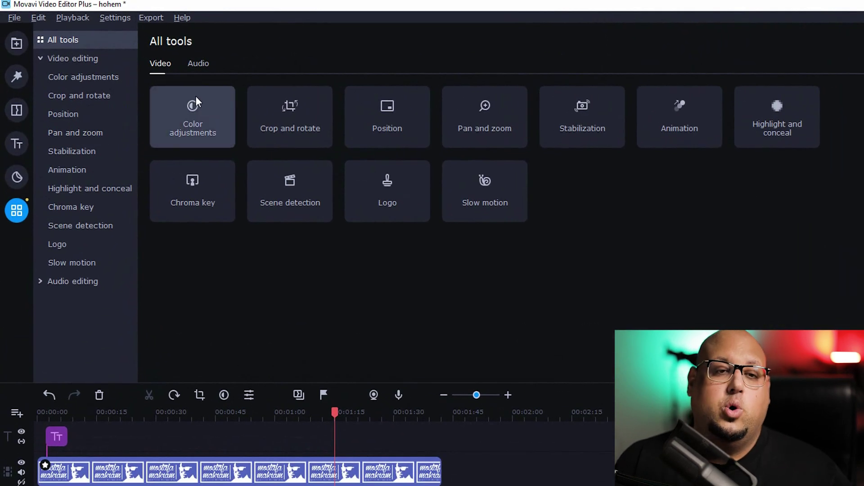
click(161, 65)
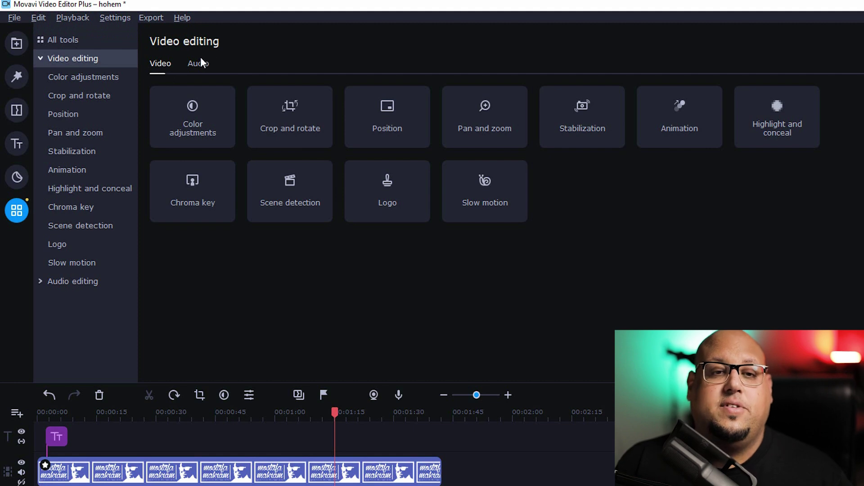
click(200, 65)
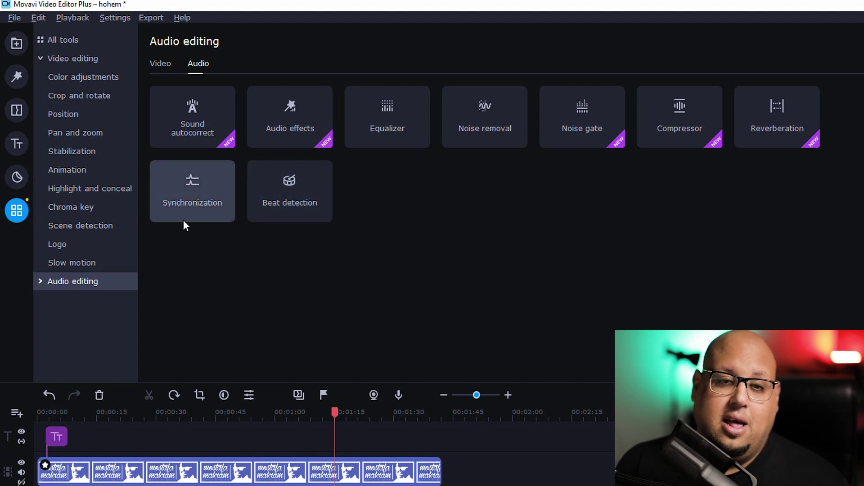
click(390, 127)
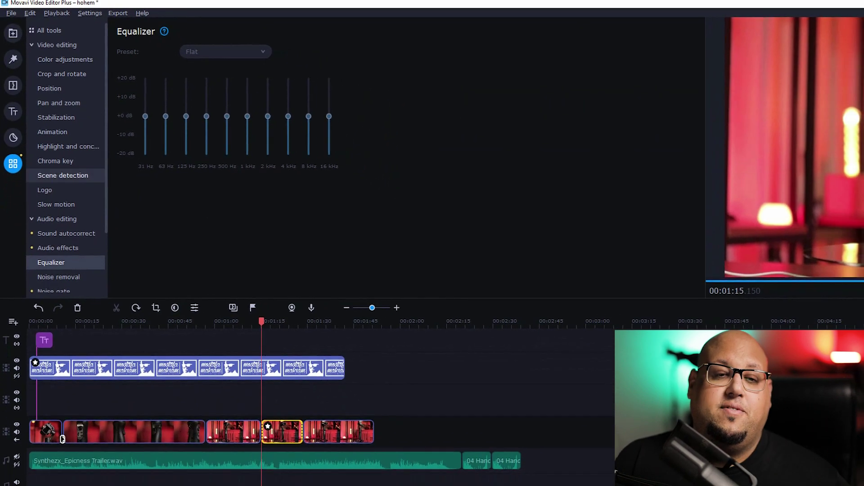
click(307, 463)
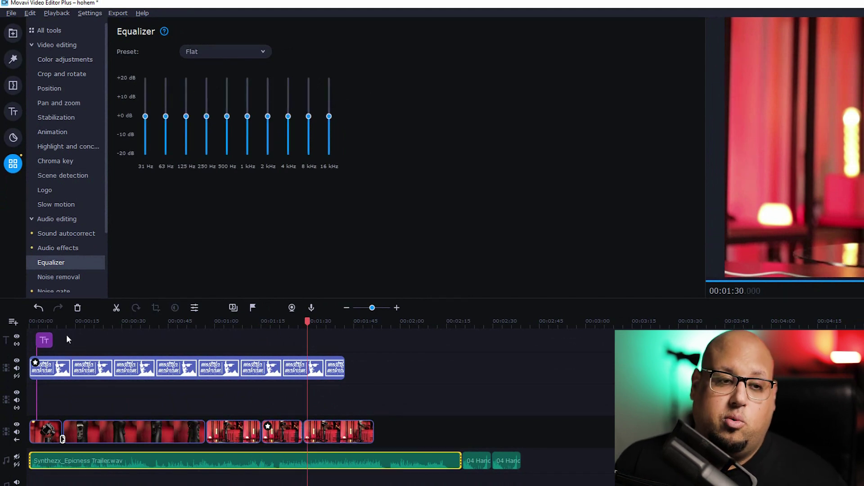
Examine the Noise removal settings for the music clip, and preview the Recording studio preset of Sound autocorrect
click(53, 220)
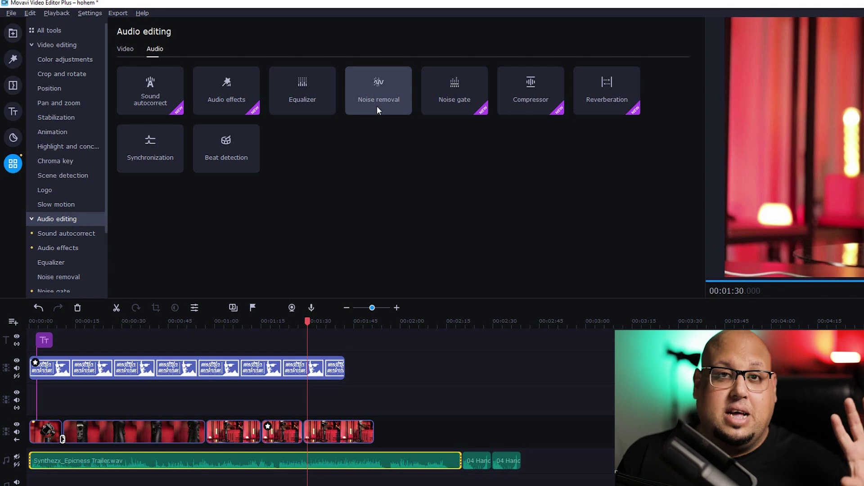
click(379, 91)
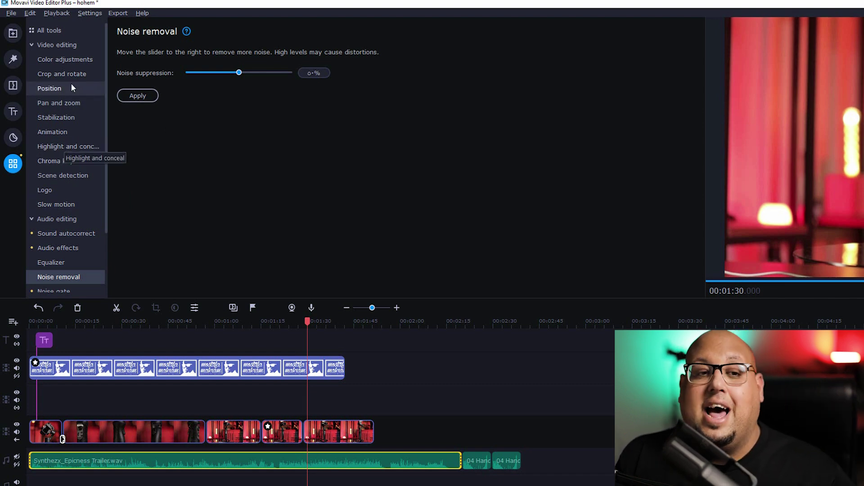
click(47, 29)
click(155, 49)
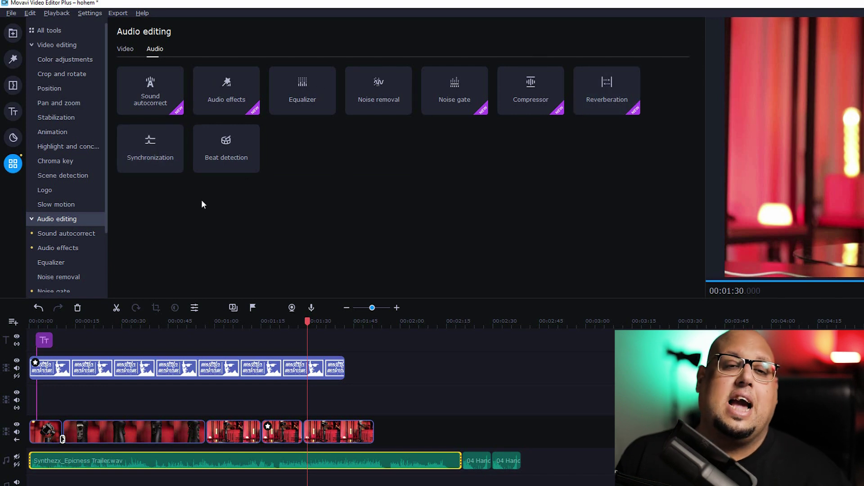
click(150, 93)
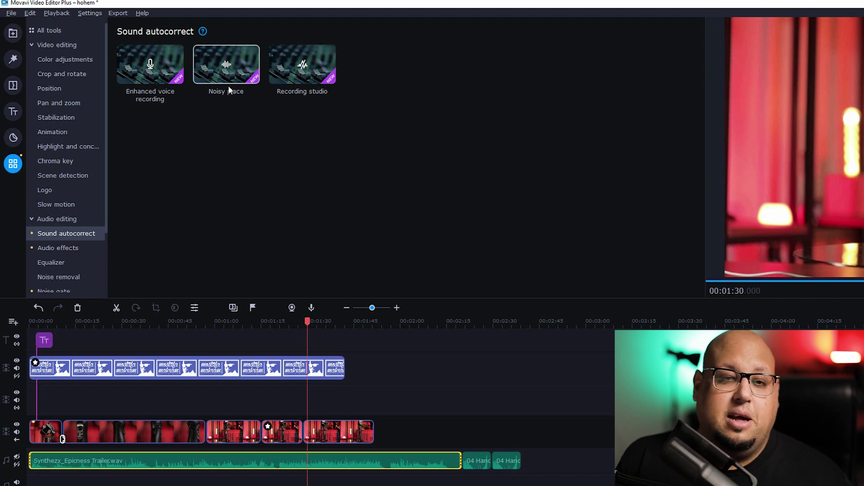
click(309, 65)
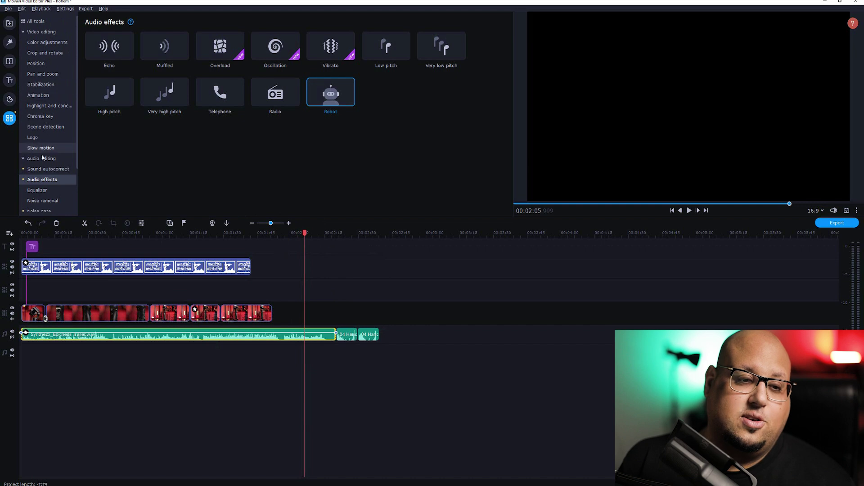
Preview the Oscillation, Vibrato, Telephone and Very high pitch audio effects from the effects collection
click(41, 158)
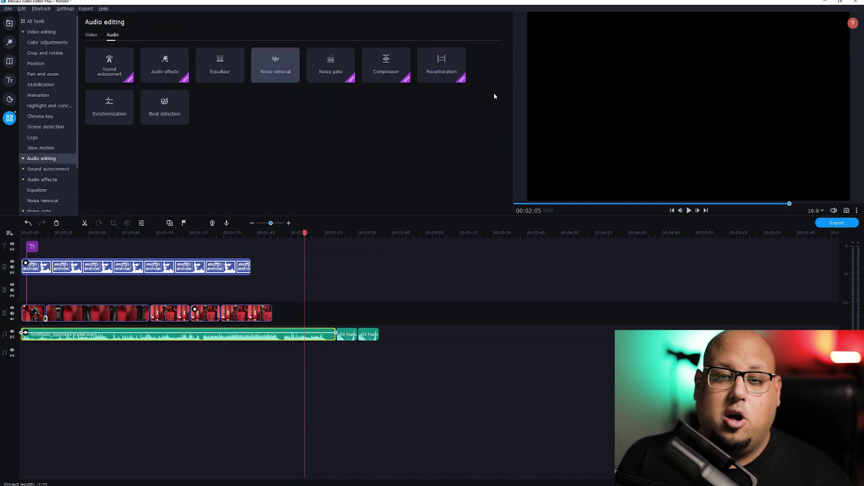
click(165, 65)
click(275, 45)
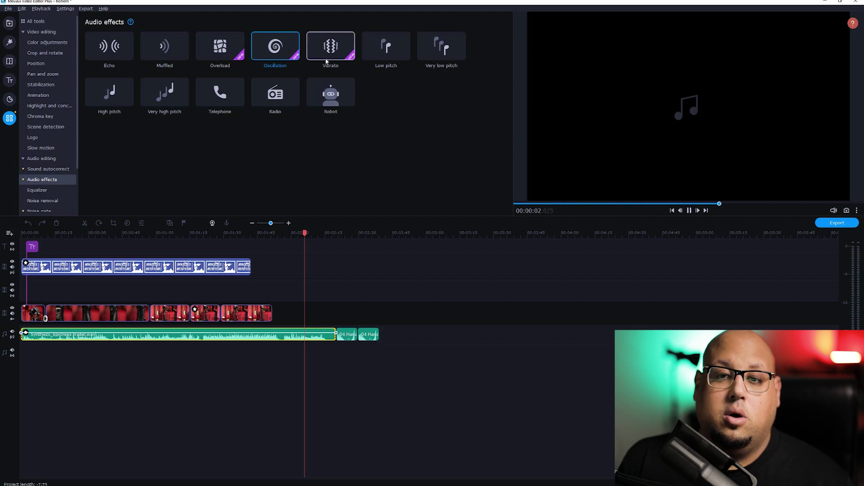
click(334, 43)
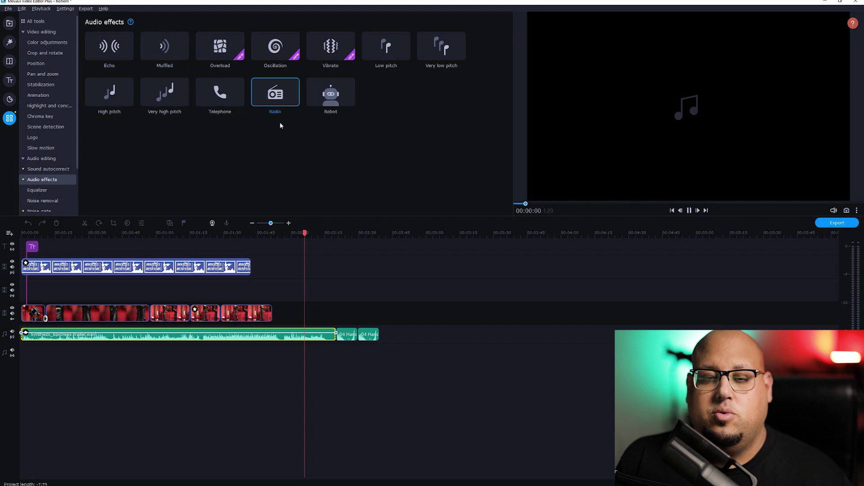
click(222, 94)
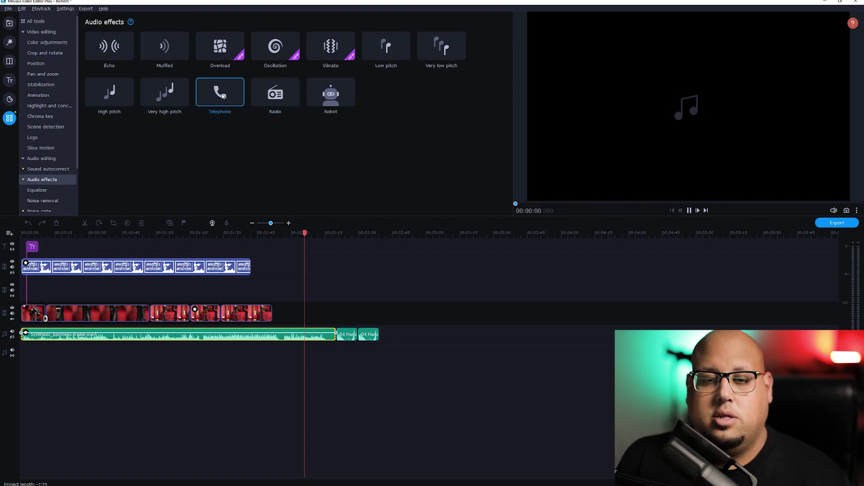
click(163, 100)
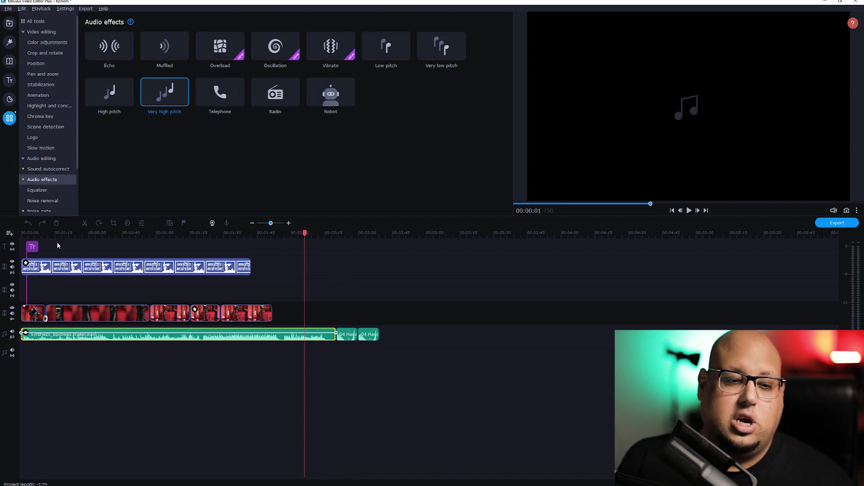
Place 3V4A3032.MOV on the overlay track at about 2:13 and try the Very high pitch effect on its audio
click(9, 23)
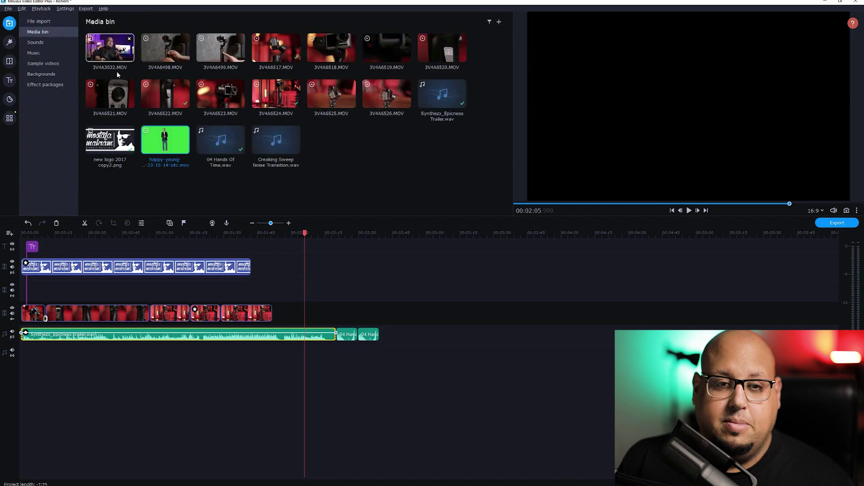
drag(110, 49, 323, 275)
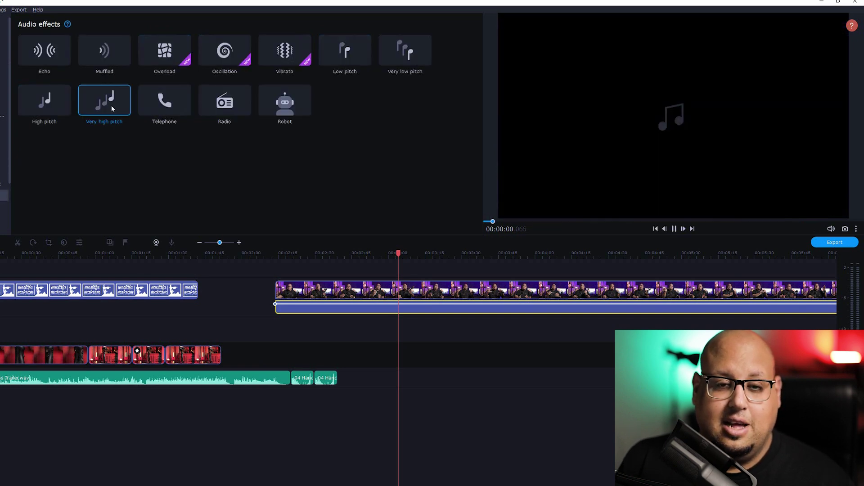
drag(109, 104, 371, 309)
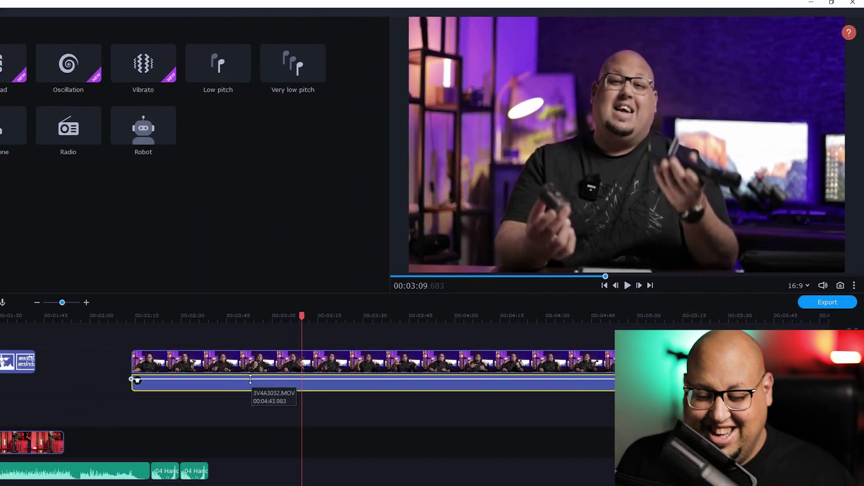
key(space)
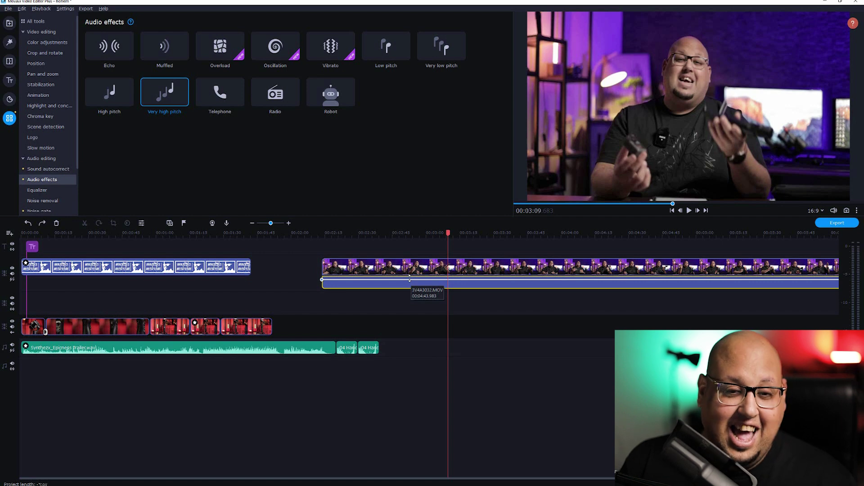
Try the Telephone effect on the talking clip's audio, playing it from about 3:09, and undo the effect
drag(220, 92, 397, 285)
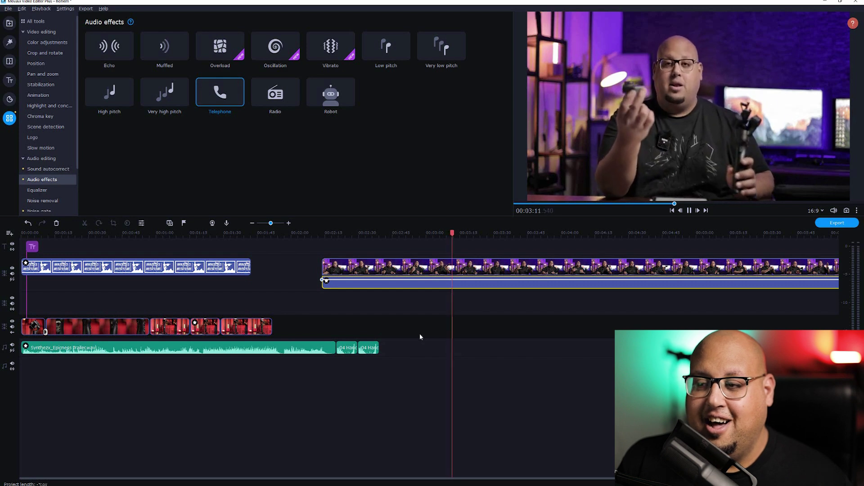
key(space)
key(ctrl+z)
Preview the Low pitch effect, and try the Robot effect on the talking clip's audio with playback from about 3:12
drag(387, 47, 396, 63)
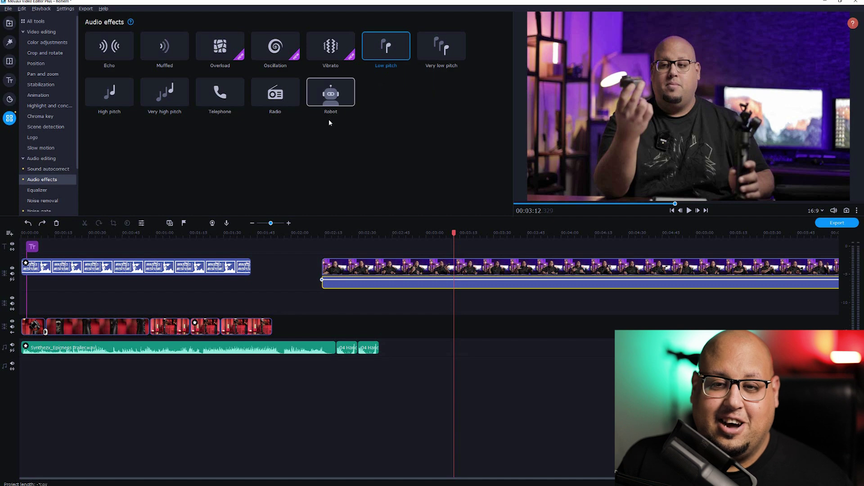
drag(327, 97, 454, 283)
key(space)
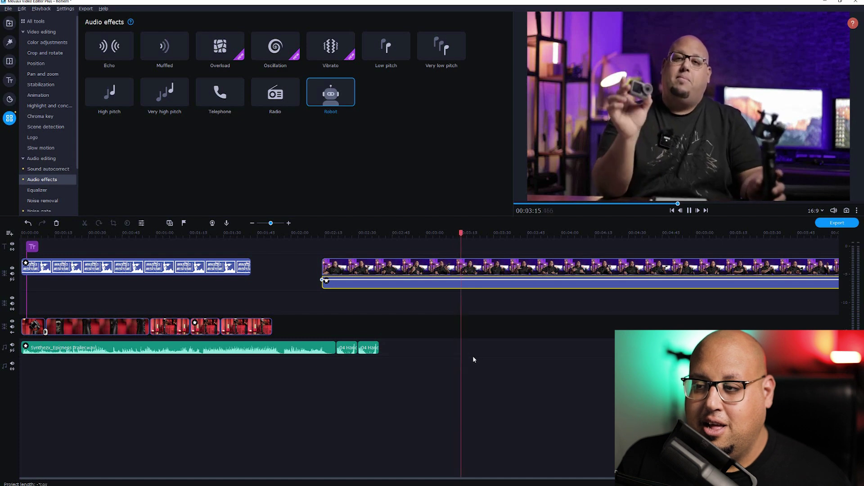
key(space)
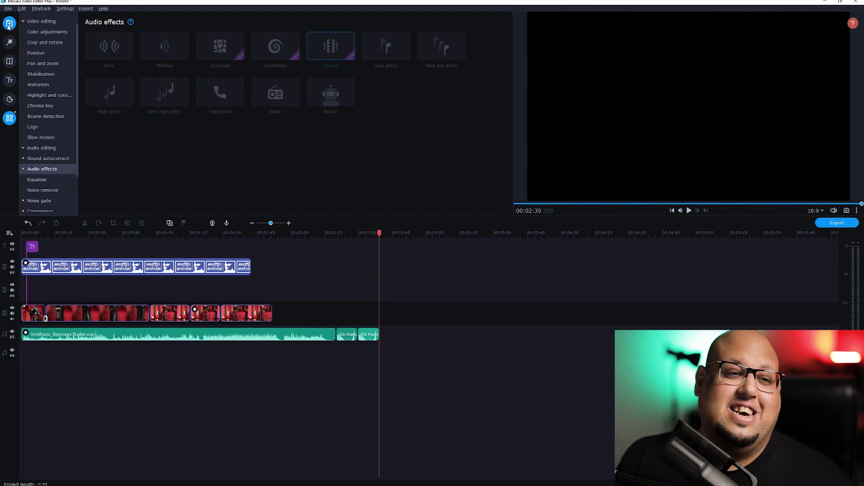
Return to the media bin and play the start of the timeline from about 1.5 s, just before the HOHEM title
click(8, 24)
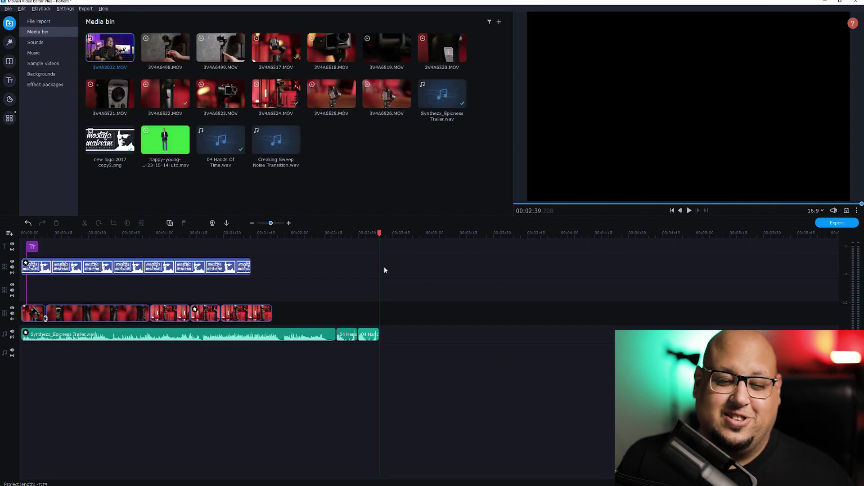
click(35, 248)
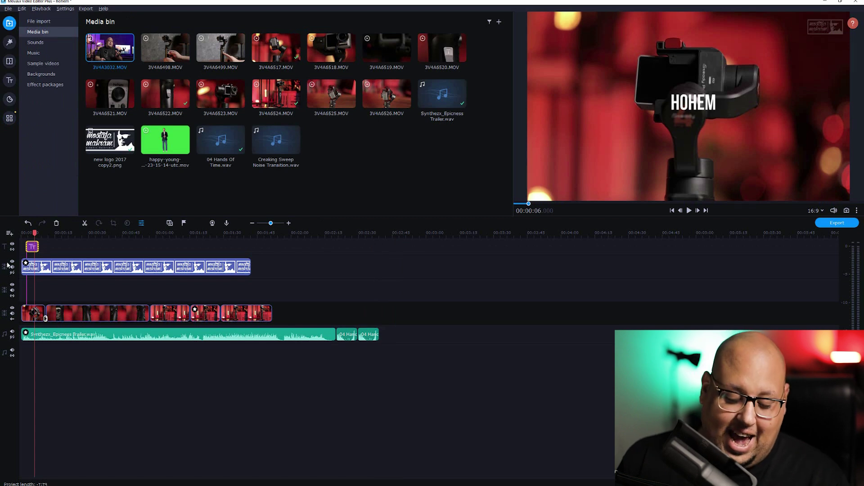
click(25, 233)
drag(270, 223, 276, 226)
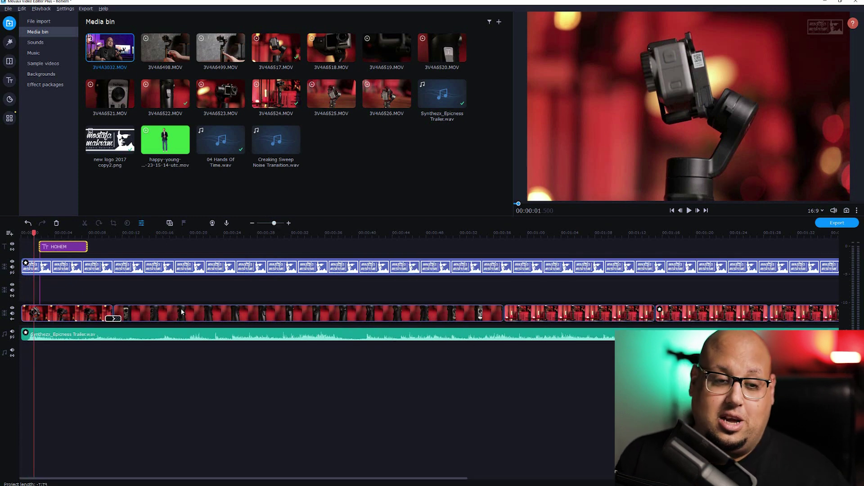
key(space)
Mute the music track containing Synthezx_Epicness Trailer.wav and turn the preview volume down
click(12, 334)
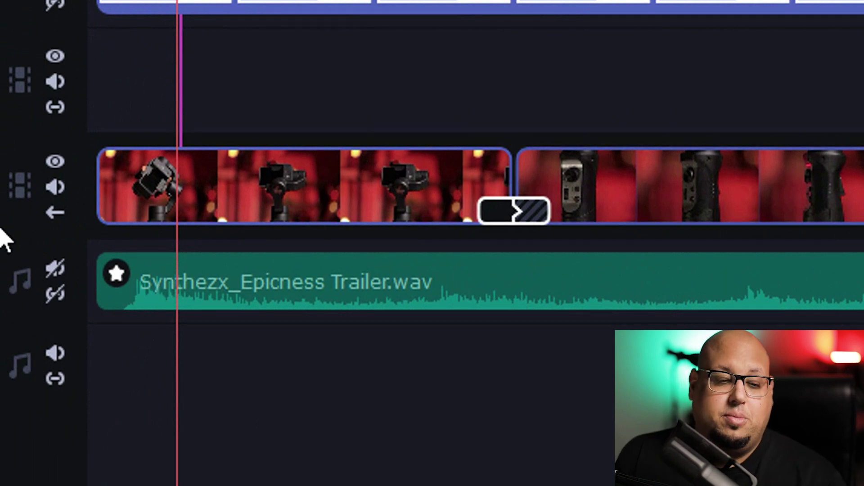
click(57, 270)
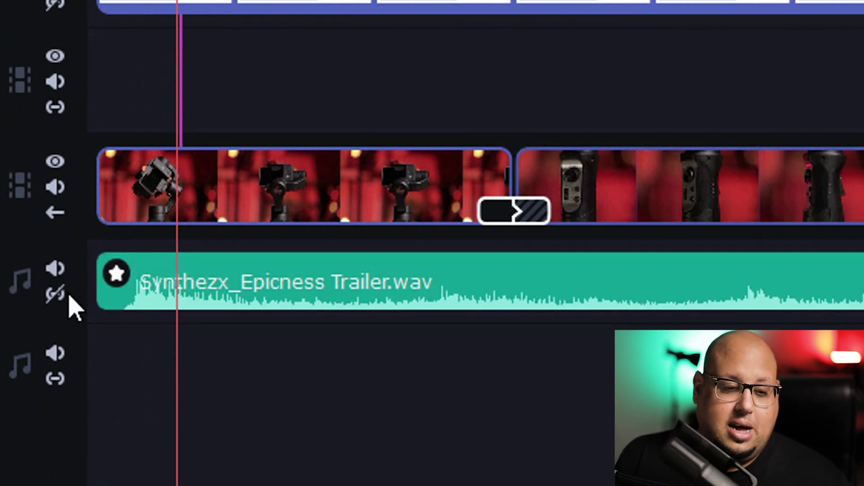
click(54, 270)
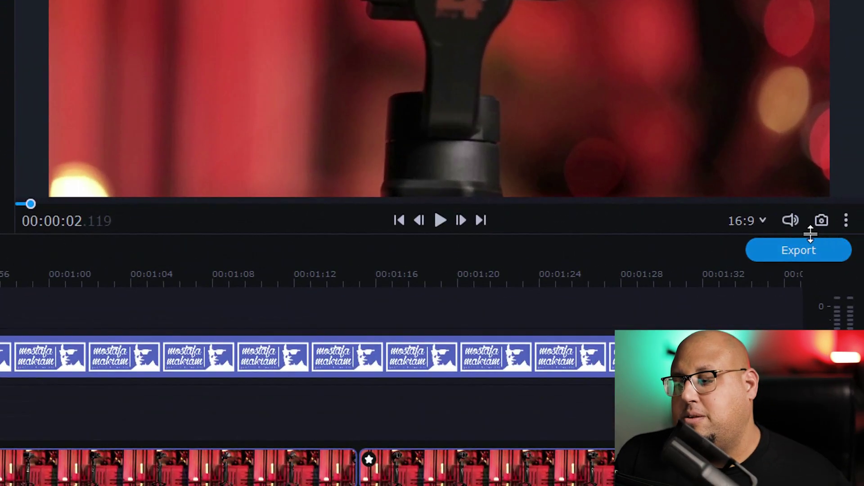
mouse_move(806, 219)
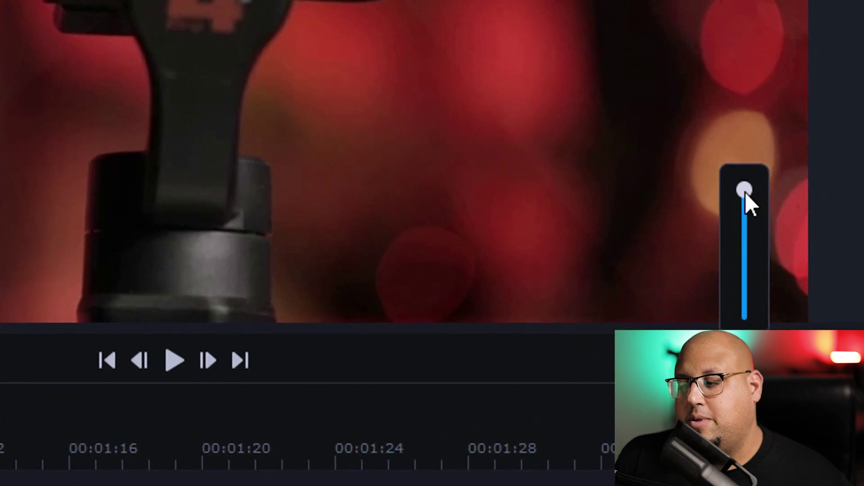
drag(745, 191, 745, 312)
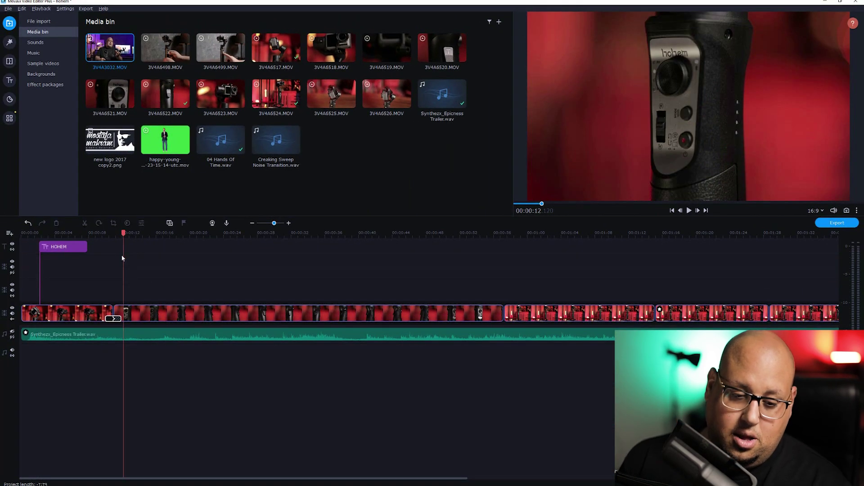
Play the HOHEM title's entrance from about 2 s, and preview the sounds 04 Hands Of Time.wav and Creaking Sweep Noise Transition.wav
click(40, 236)
key(space)
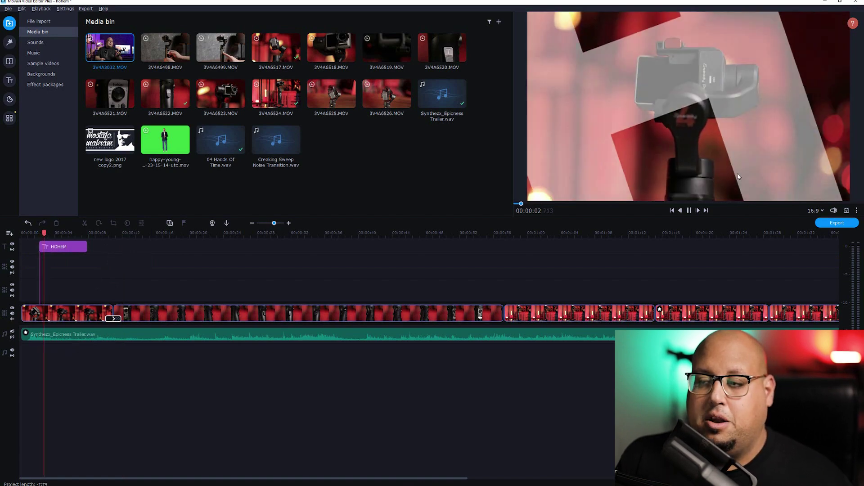
key(space)
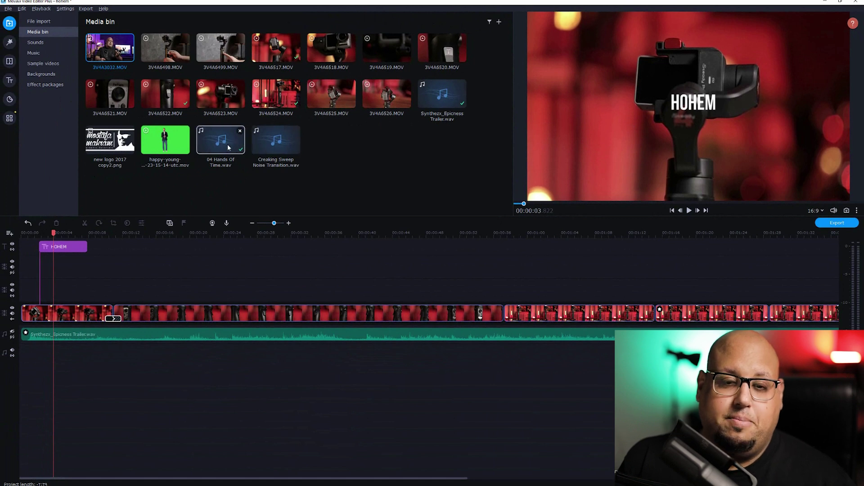
click(203, 150)
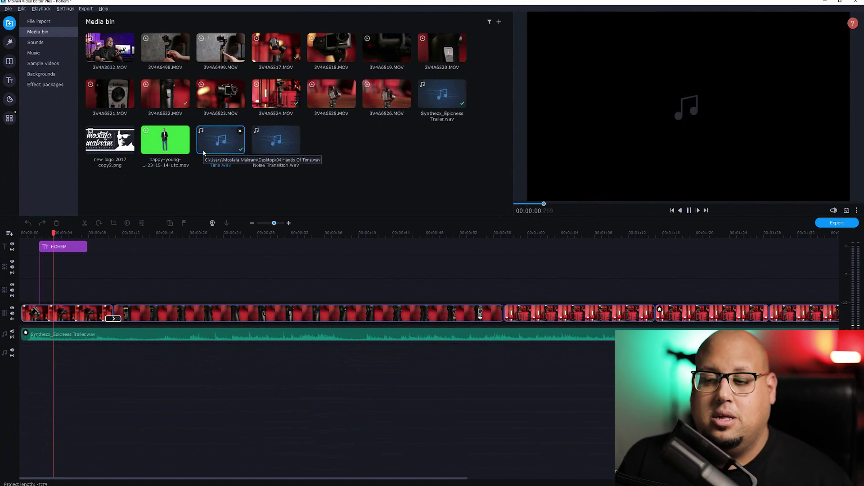
click(272, 143)
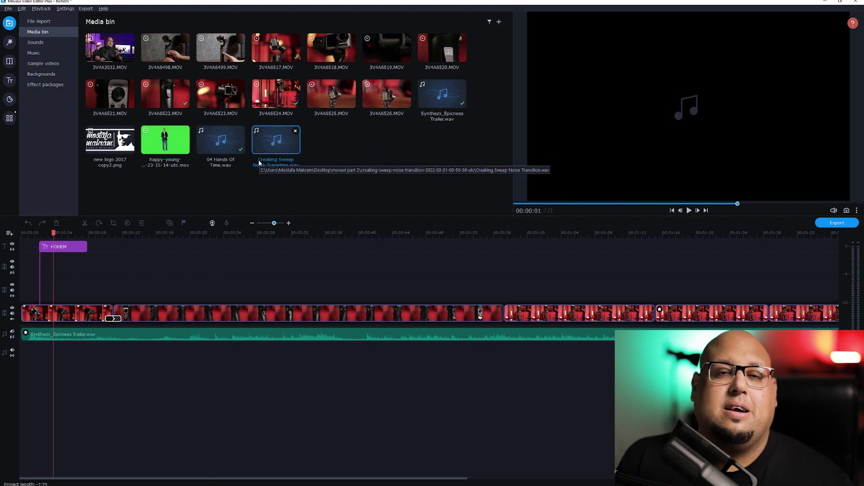
Add Creaking Sweep Noise Transition.wav to the second audio track and shift it to about 2.8 s, matching the HOHEM title's entrance
drag(268, 147, 57, 356)
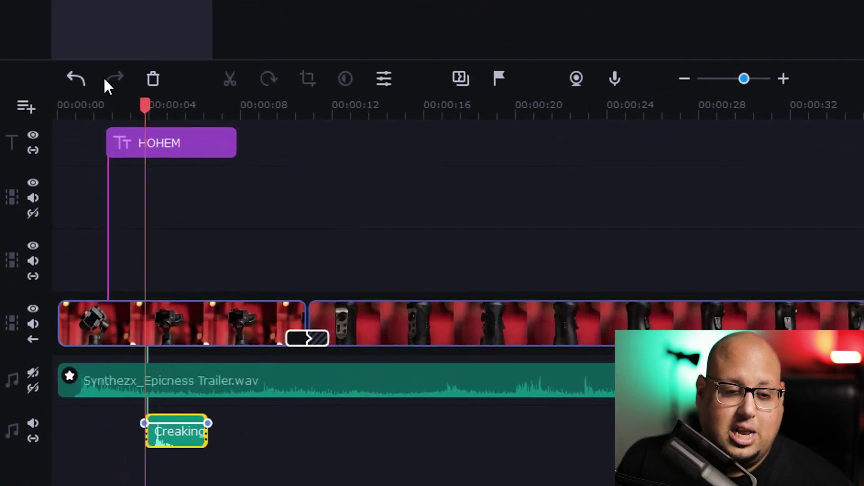
drag(117, 110, 133, 113)
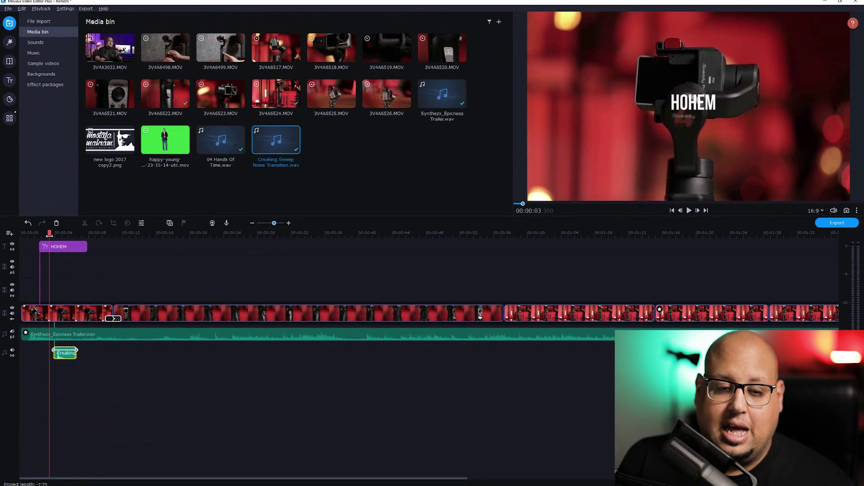
drag(49, 235, 47, 234)
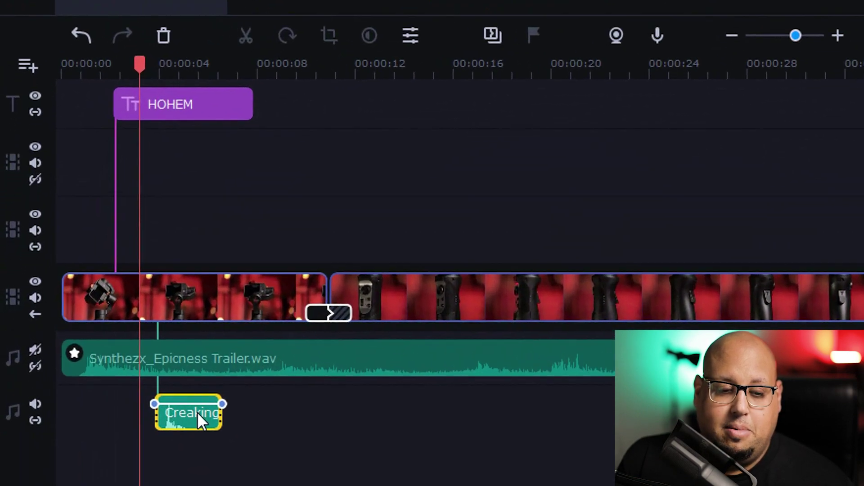
drag(68, 353, 62, 353)
drag(191, 420, 185, 423)
click(113, 45)
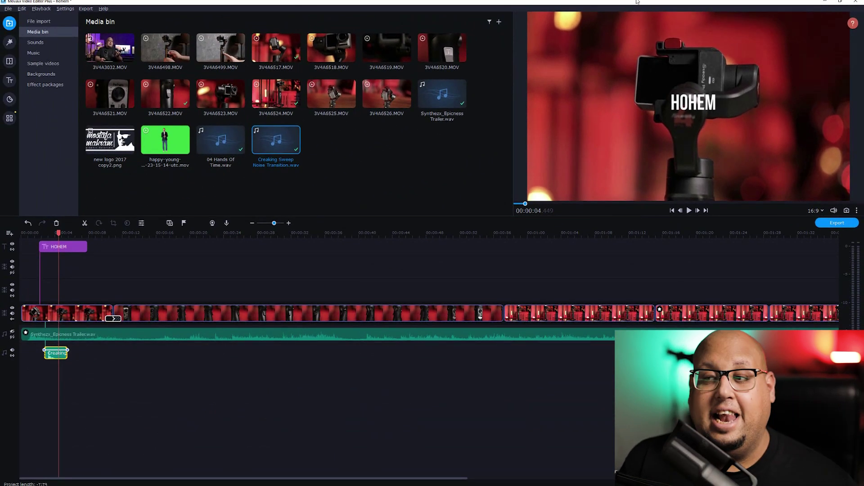
Play the HOHEM title's entrance with its sweep sound from about 2.4 s
click(41, 233)
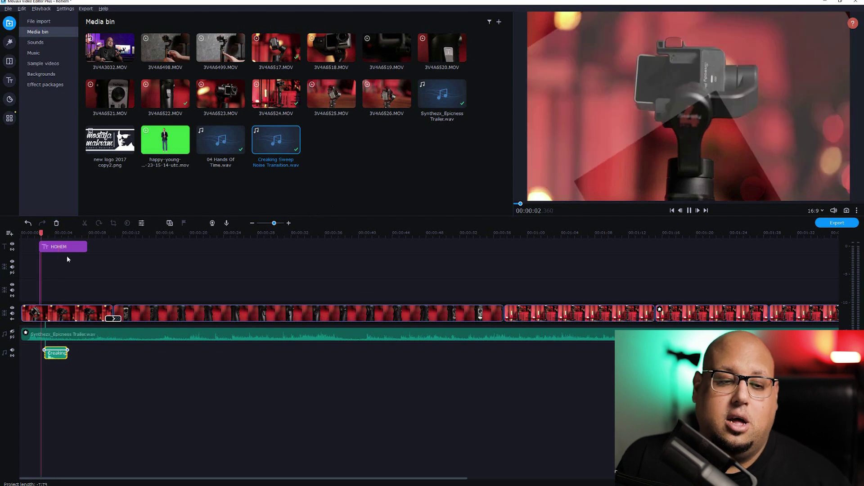
key(space)
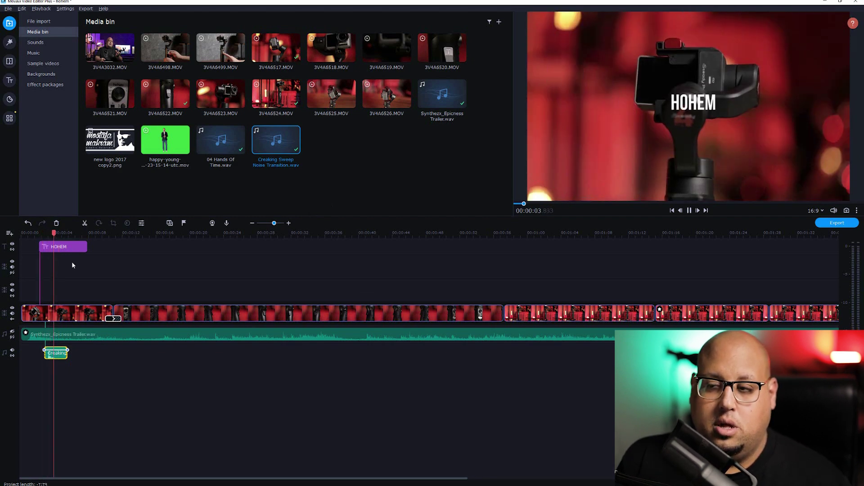
key(space)
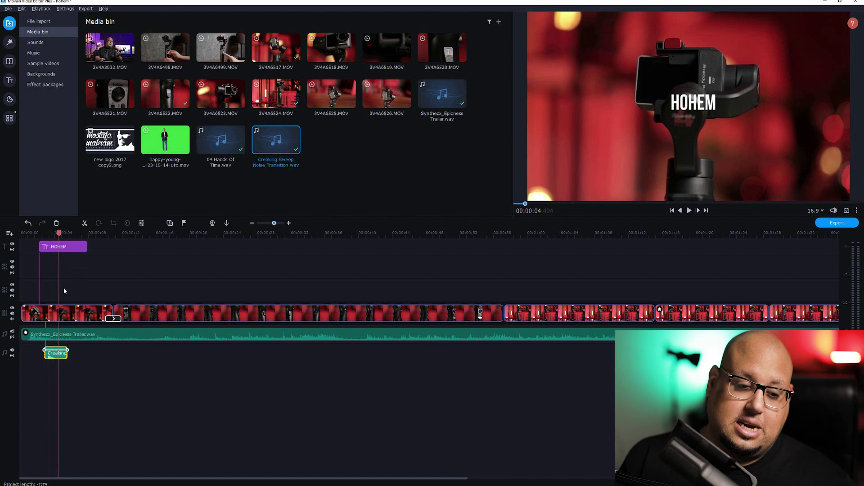
Unmute the Synthezx_Epicness Trailer.wav music track and play the opening from about 1.8 s
click(13, 333)
click(37, 233)
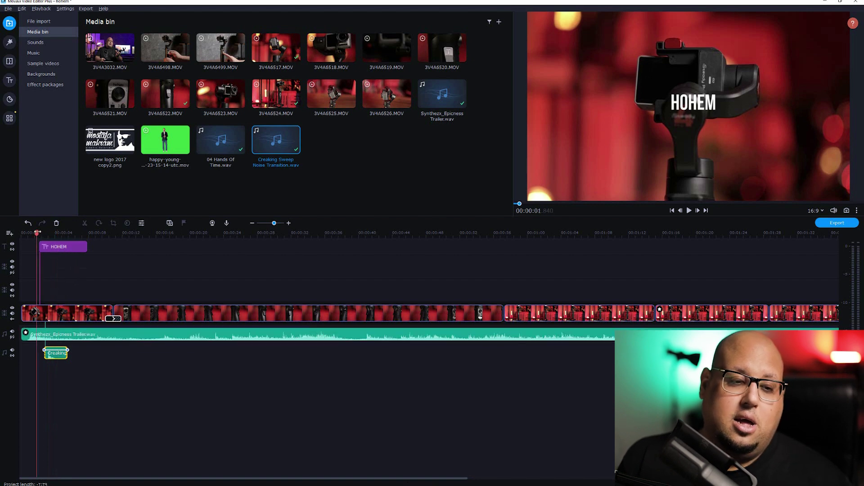
key(space)
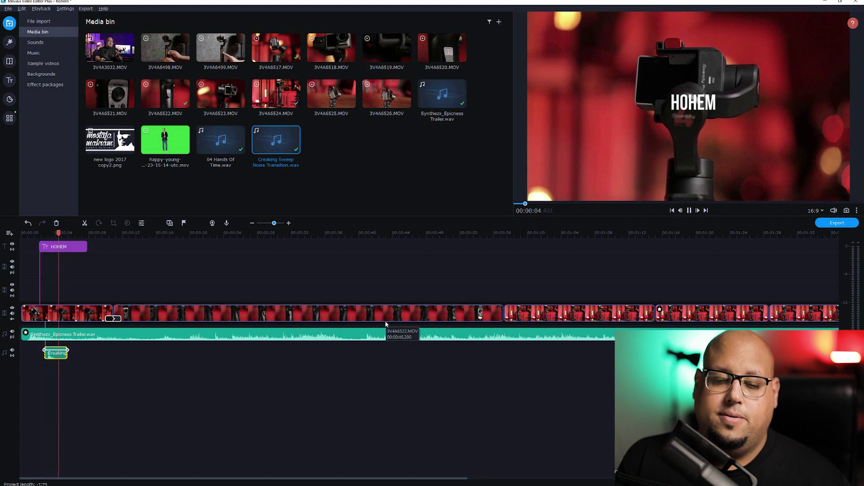
Remove the Enhanced voice recording, Echo, Very low pitch and Robot effects from the Synthezx_Epicness Trailer.wav music clip
click(111, 338)
double_click(131, 338)
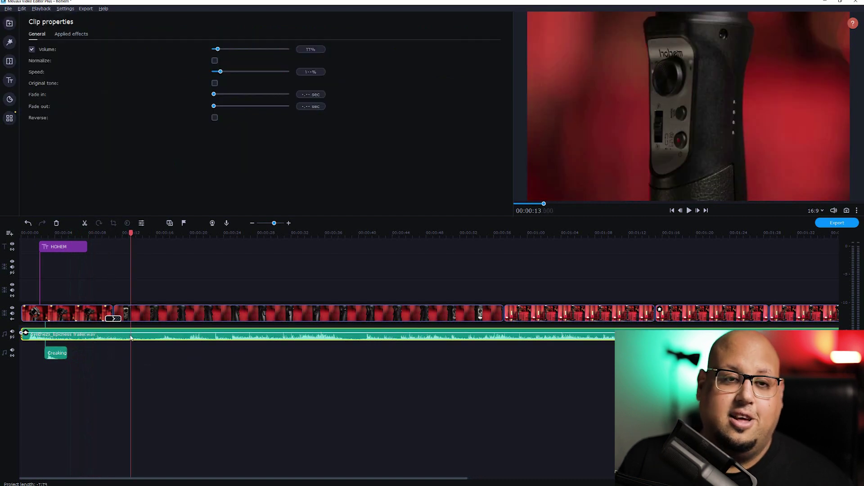
click(72, 35)
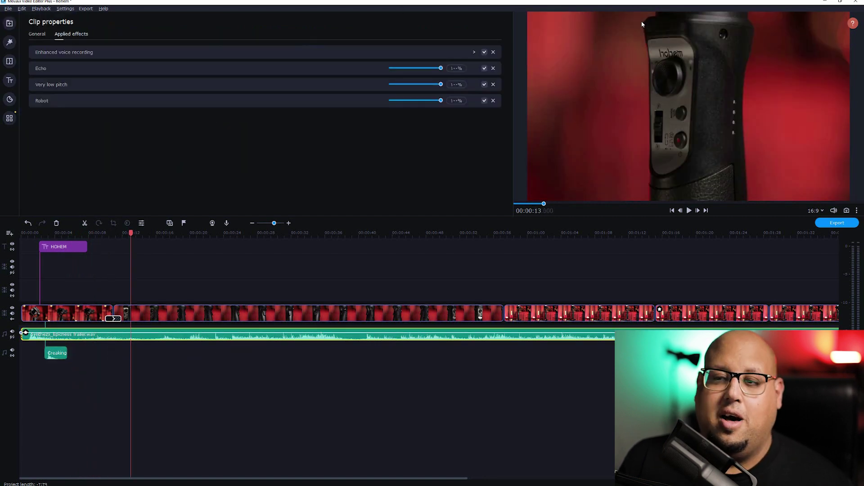
click(494, 52)
click(493, 52)
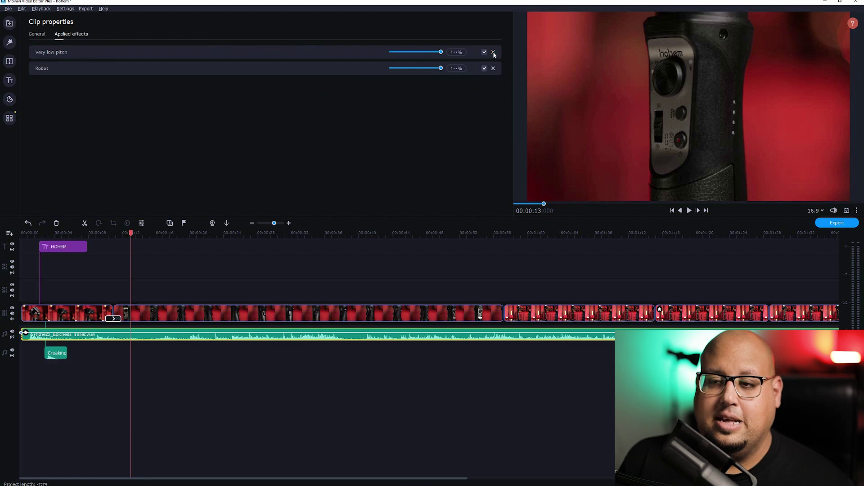
click(493, 52)
click(494, 52)
Check the music clip's general properties, and play the title section with the cleaned music from about 1.6 s
click(35, 233)
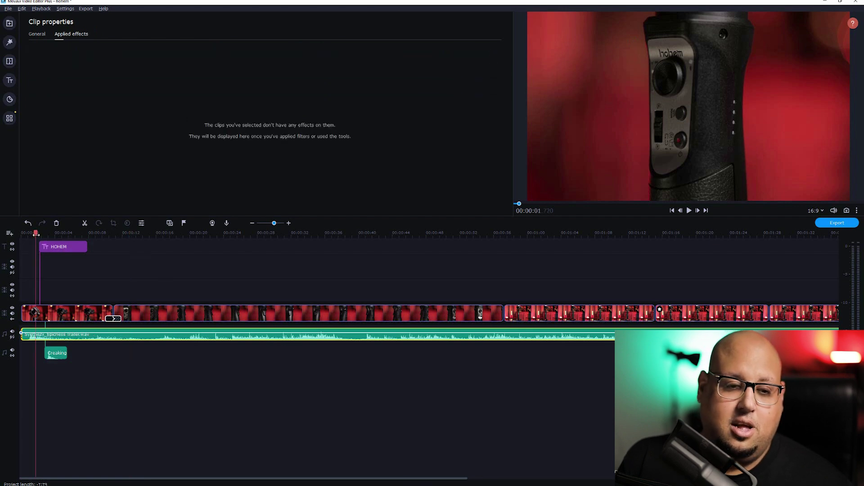
click(81, 282)
click(31, 36)
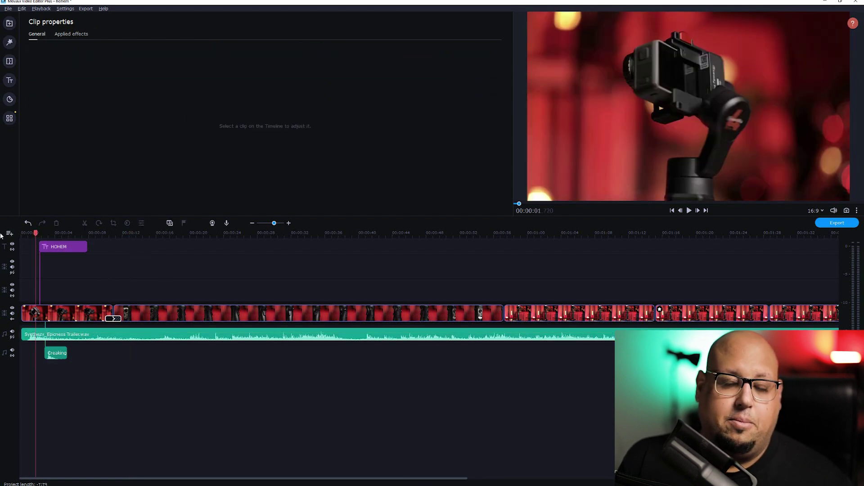
click(70, 340)
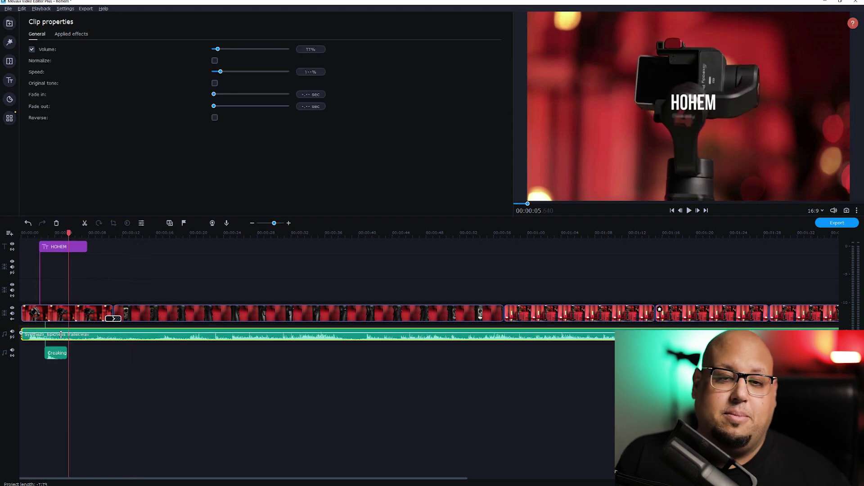
click(18, 228)
click(35, 233)
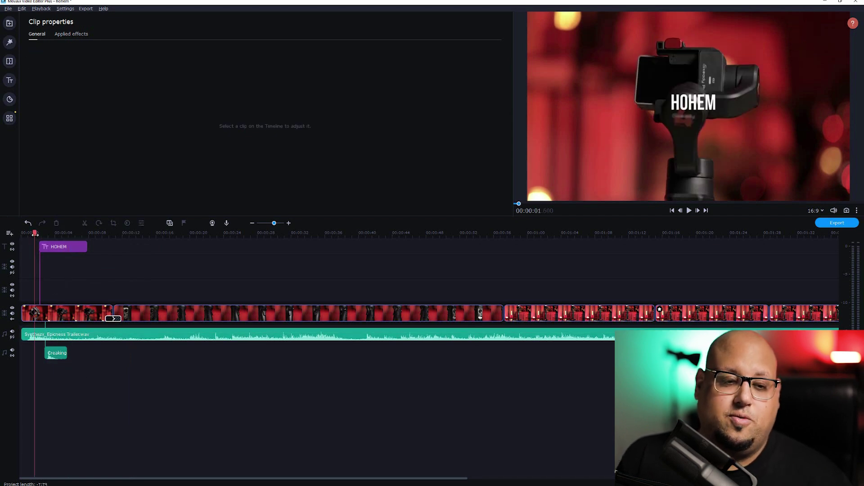
key(space)
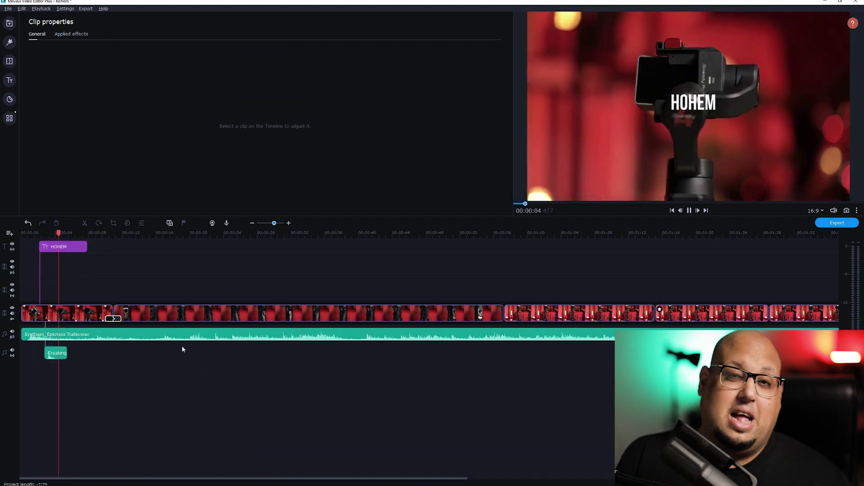
key(space)
Play the transition between the first two gimbal clips from about 9 s
click(97, 233)
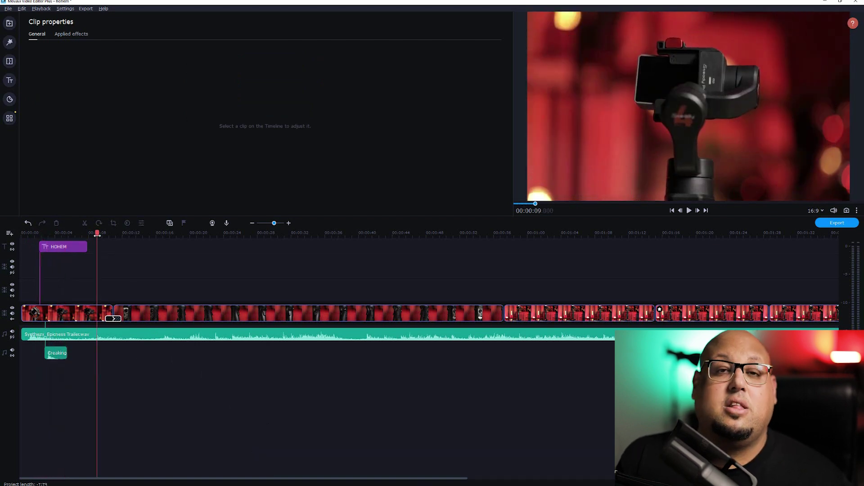
key(space)
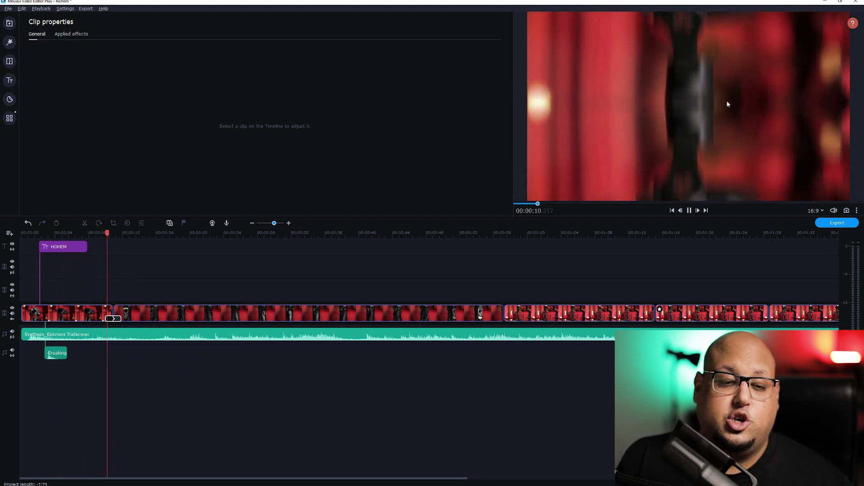
key(space)
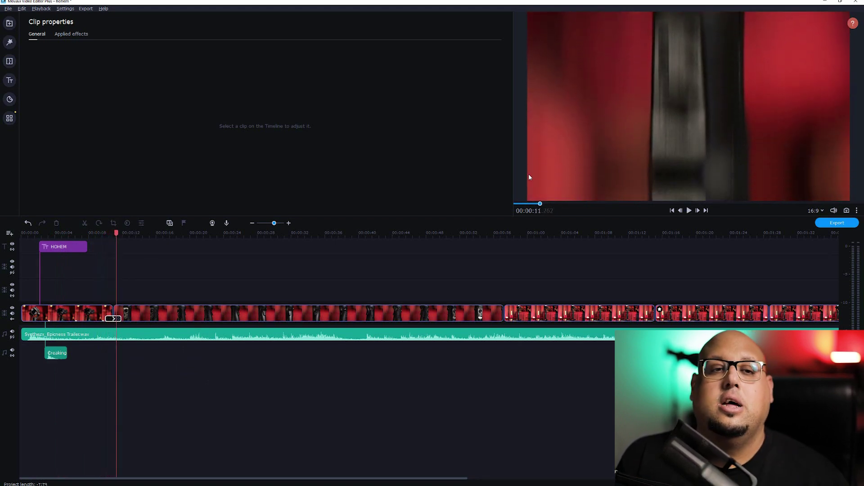
Add 04 Hands Of Time.wav to the second audio track, starting just before the first transition at about 9.4 s
click(10, 118)
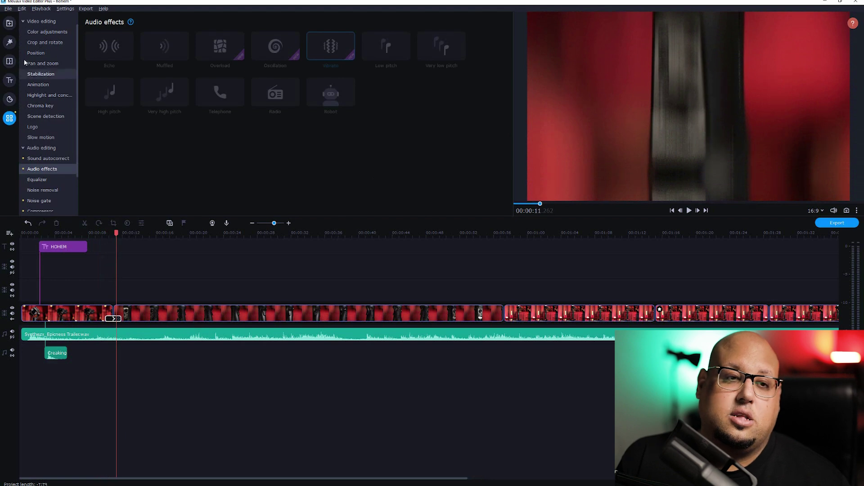
click(8, 22)
drag(221, 133, 118, 366)
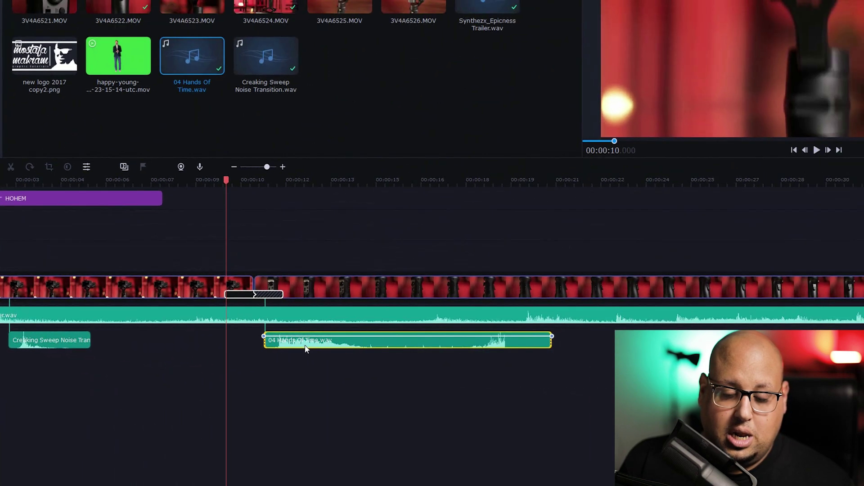
drag(305, 348, 229, 344)
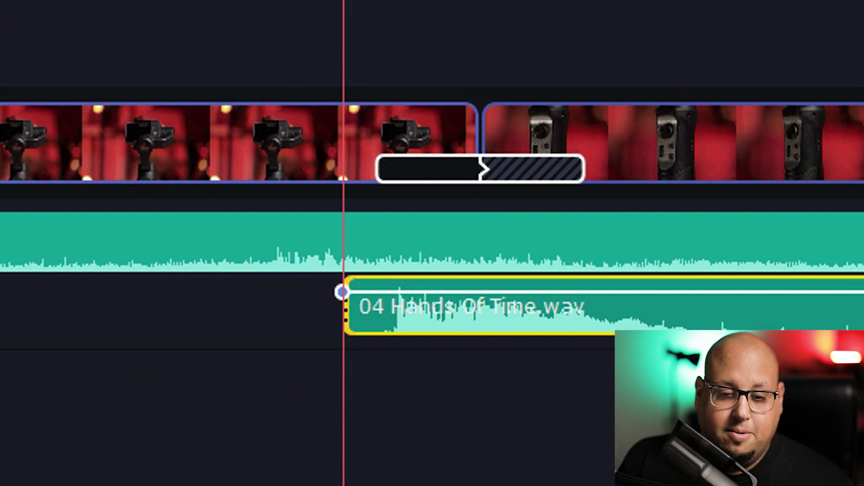
key(space)
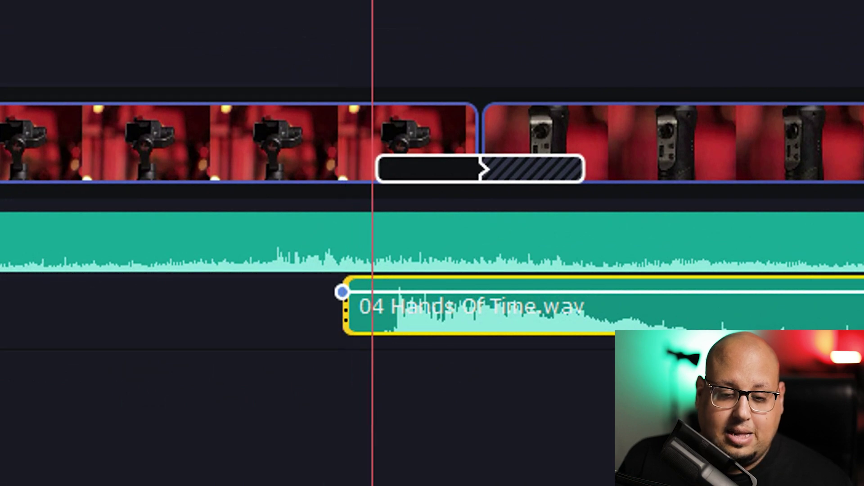
drag(575, 331, 569, 332)
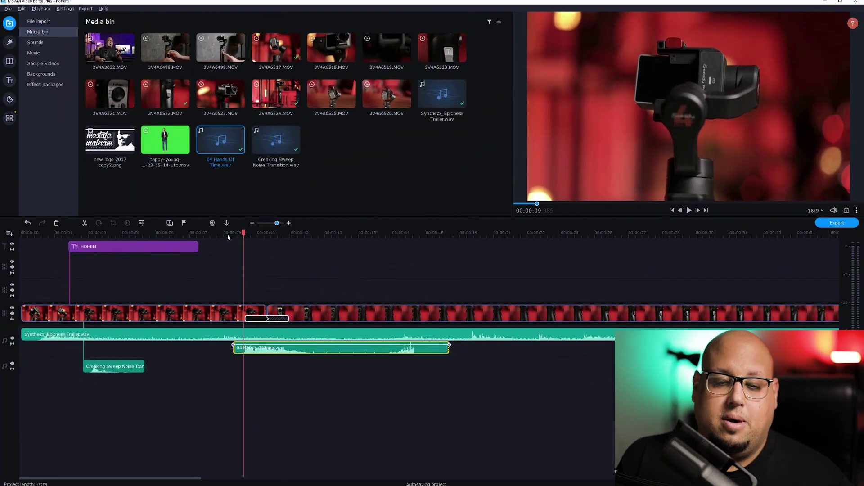
Mute the music track and trim the end of 04 Hands Of Time.wav to the end of the transition, at about 11.9 s
click(12, 338)
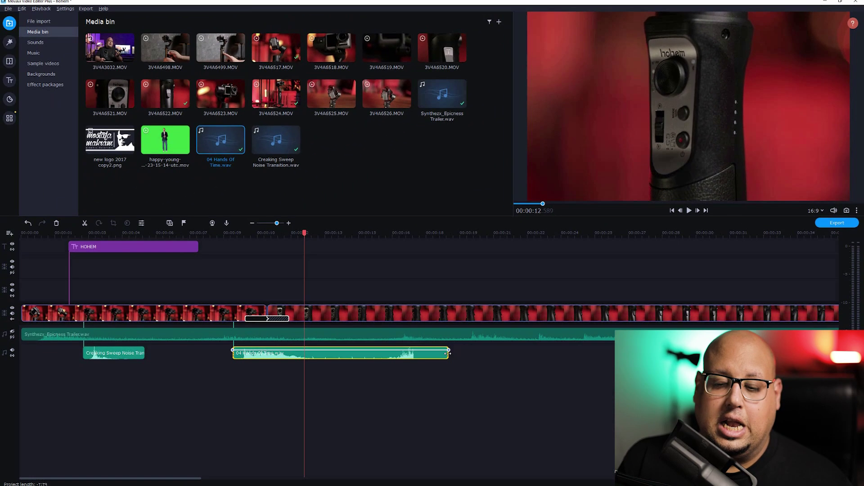
click(430, 354)
drag(430, 354, 289, 357)
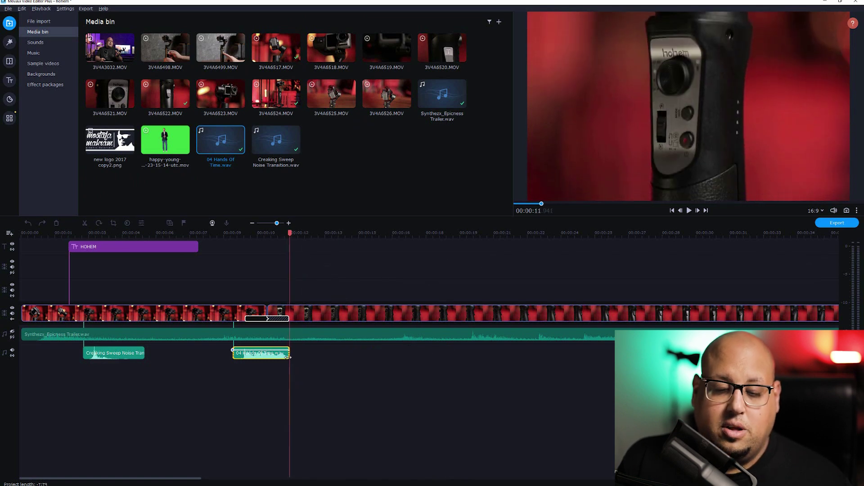
Play the title's sweep sound from about 1.5 s and the transition's sound from about 9.4 s without the music
click(53, 233)
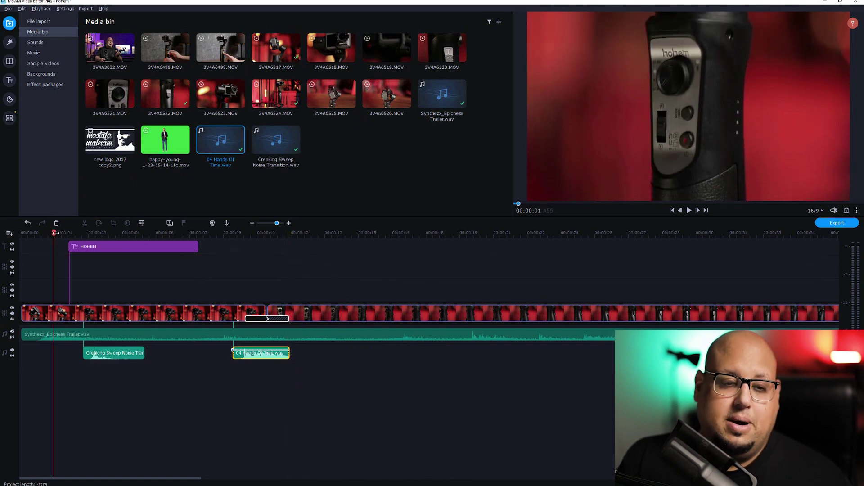
key(space)
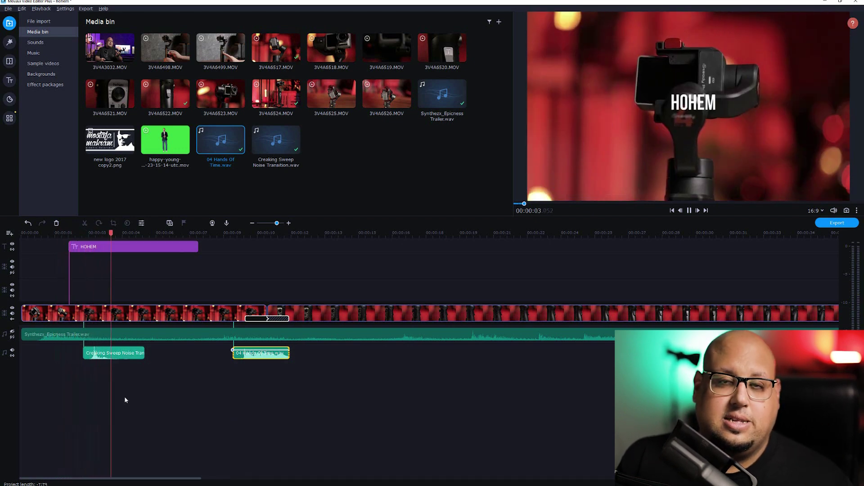
click(234, 233)
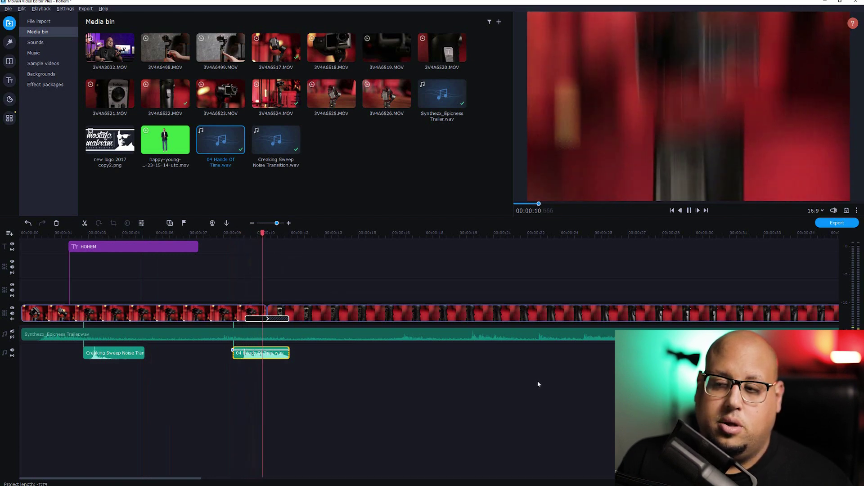
key(space)
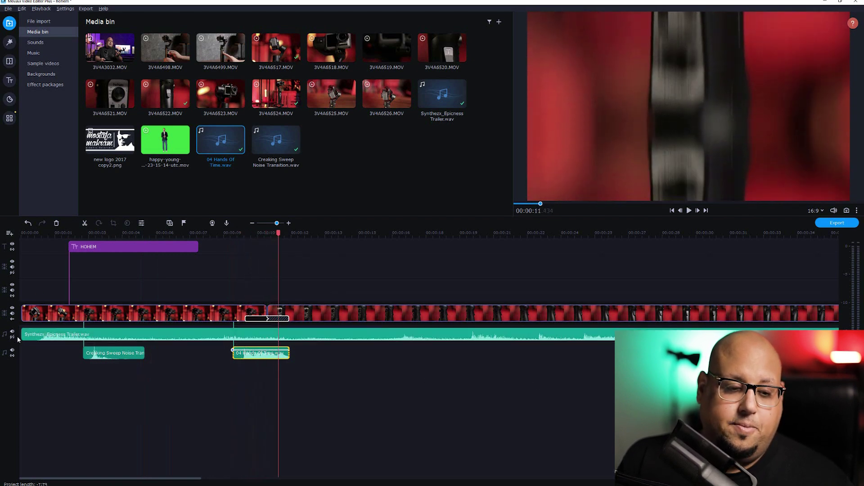
Unmute the music track and play the timeline from the HOHEM title through the first transition
click(74, 233)
key(space)
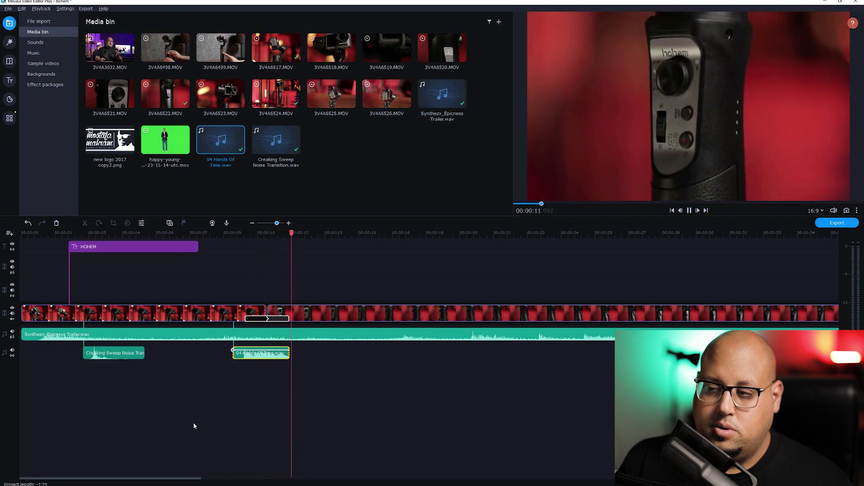
Lower the volume of the 04 Hands Of Time.wav clip under the transition in its clip properties
click(254, 357)
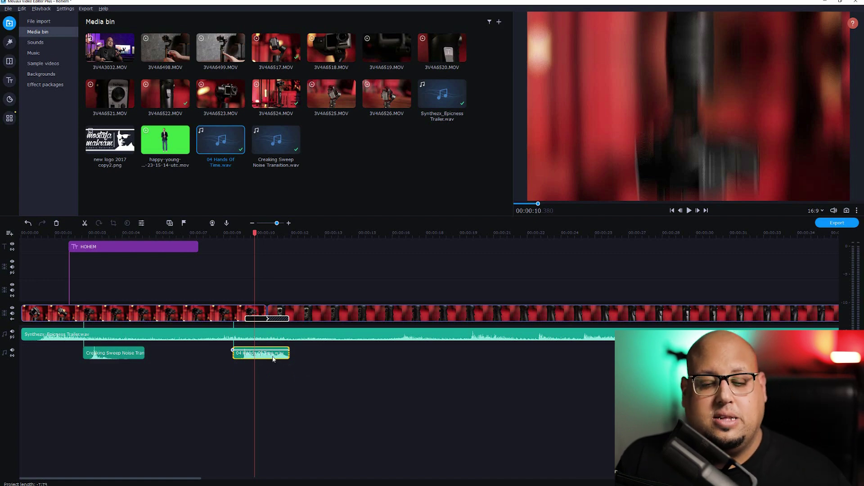
double_click(267, 356)
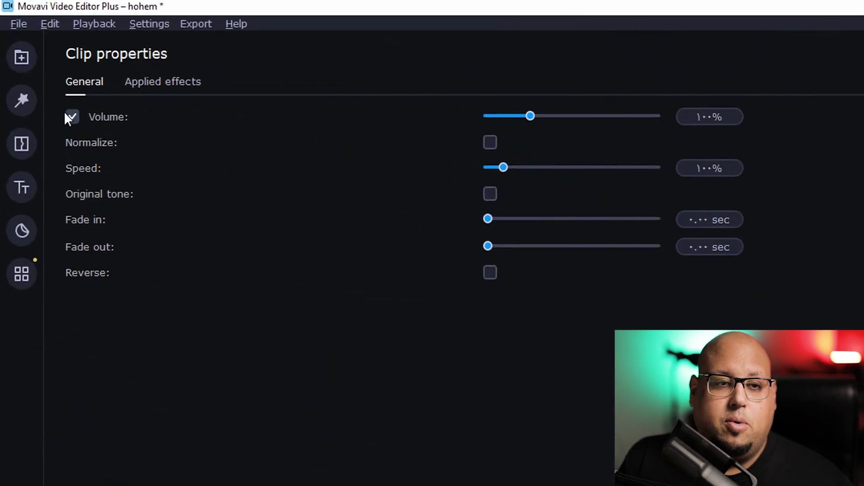
drag(556, 122, 529, 122)
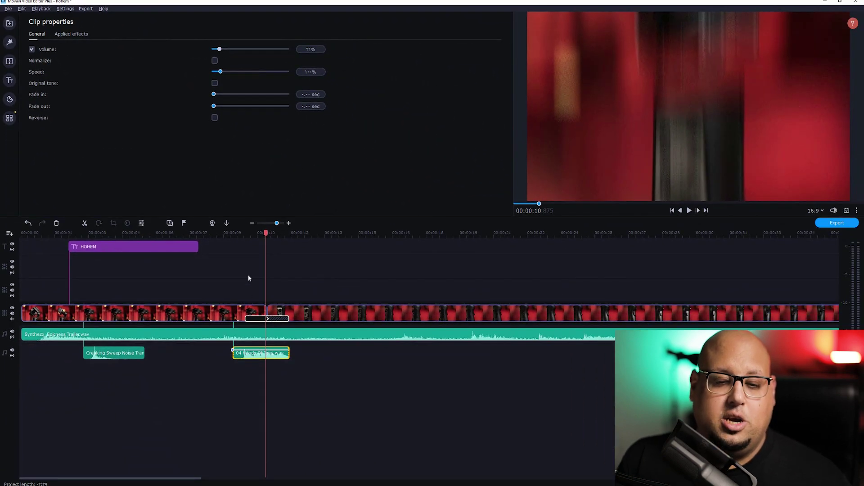
Raise the volume of the 04 Hands Of Time.wav clip slightly and play the transition before and after the change
click(229, 232)
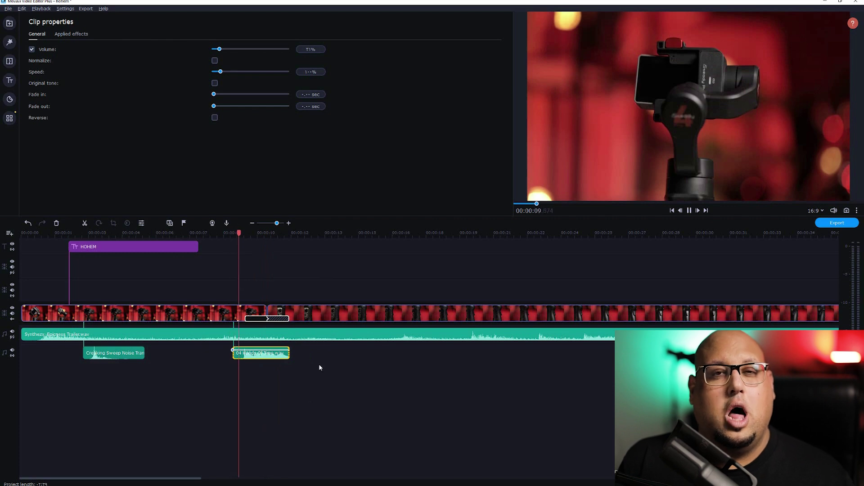
key(space)
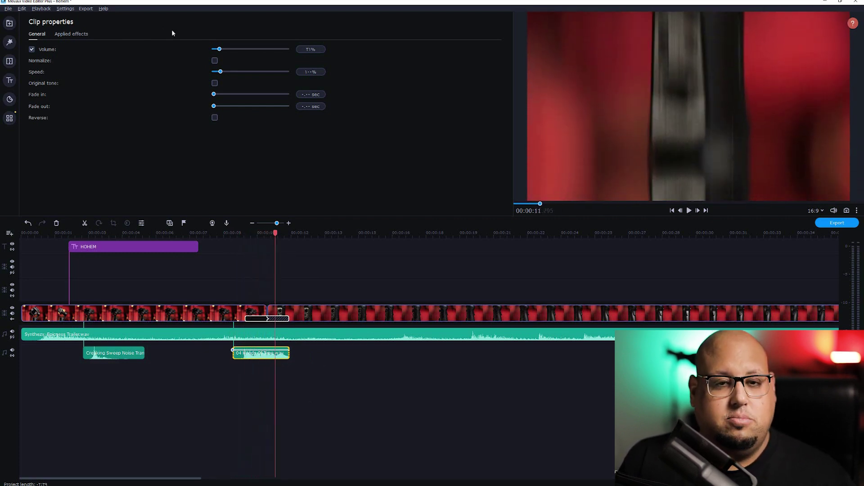
drag(220, 49, 222, 50)
click(235, 249)
key(space)
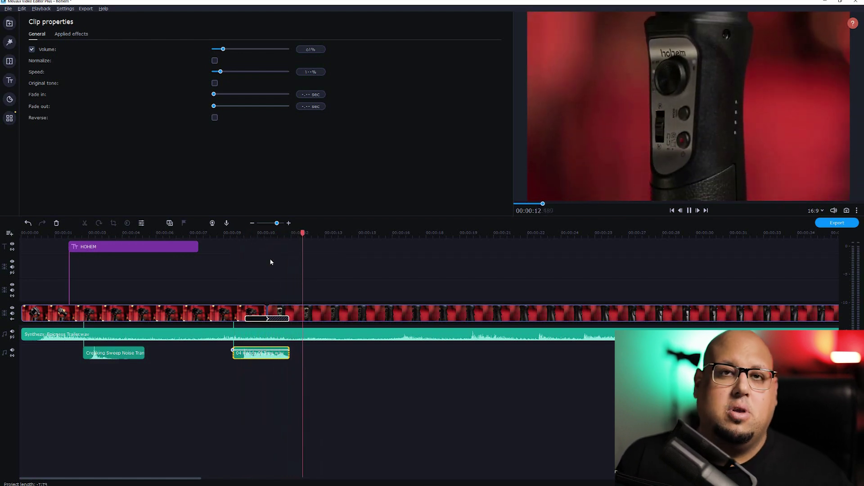
Open the export settings on the MP3 audio options, cancel them, and move the playhead to about 16 s
key(ctrl+e)
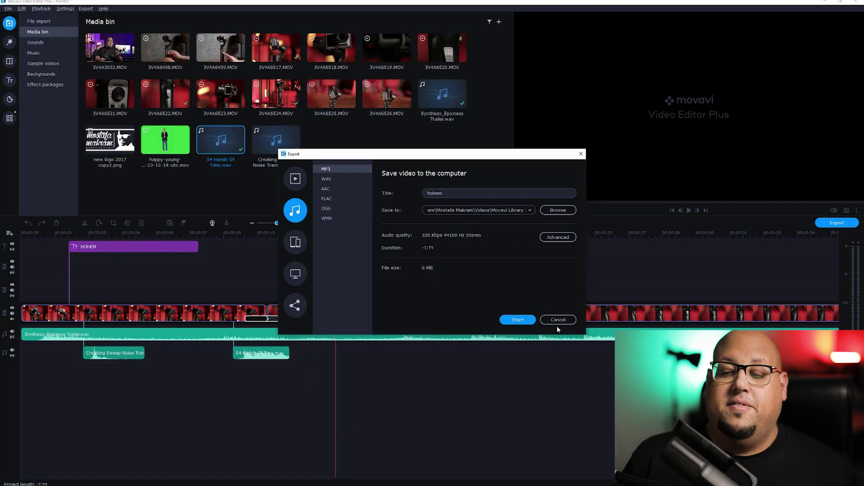
click(557, 320)
click(385, 233)
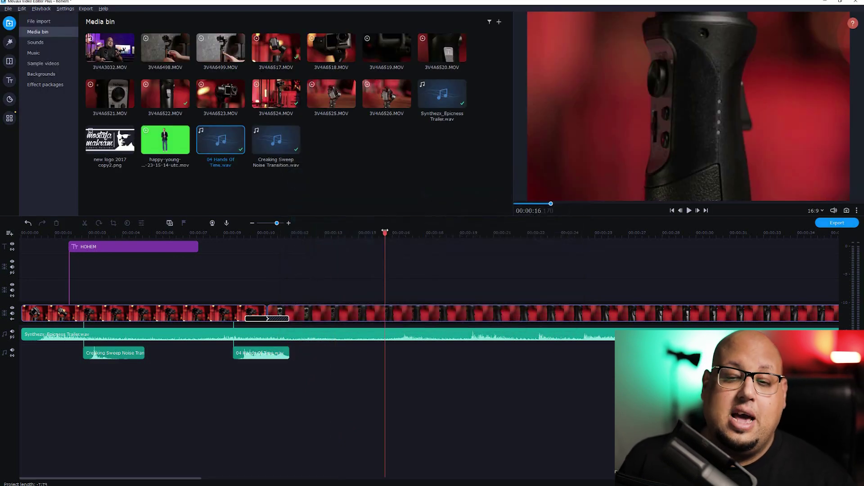
Open the new sets in the online Effects Store from the transitions library and browse through additional effect packs
click(9, 41)
click(10, 63)
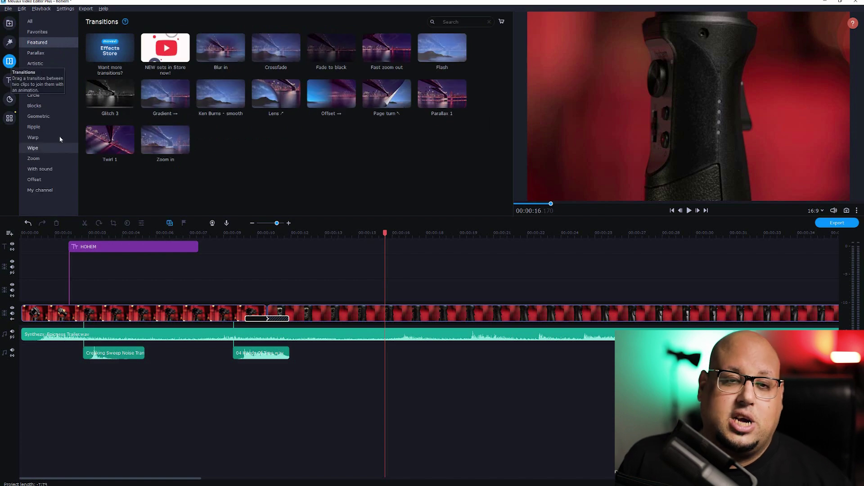
click(162, 53)
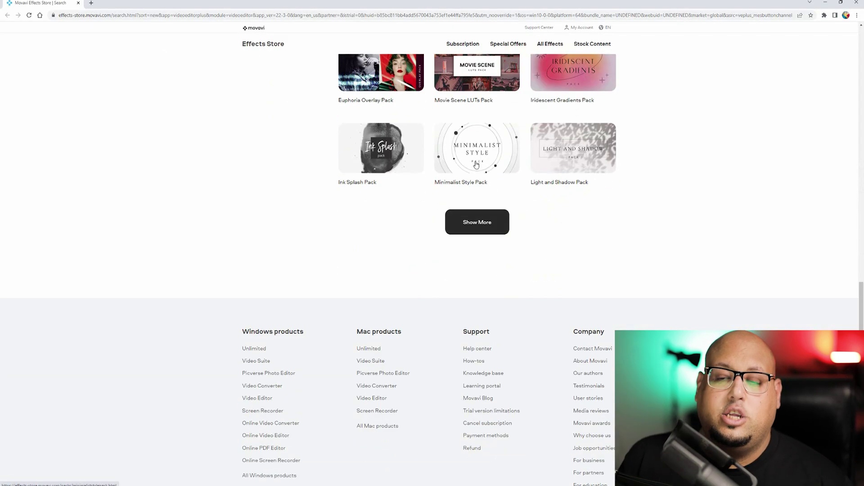
click(495, 221)
scroll(292, 185, up, 4)
scroll(488, 262, down, 6)
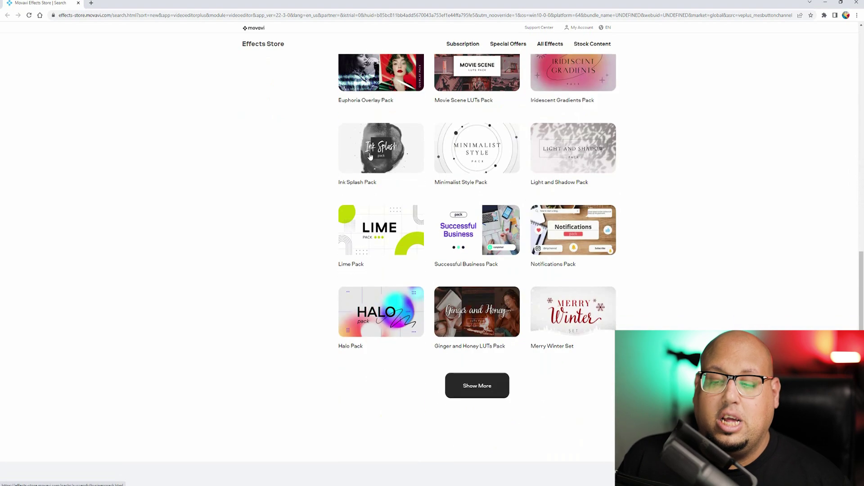
scroll(421, 293, up, 2)
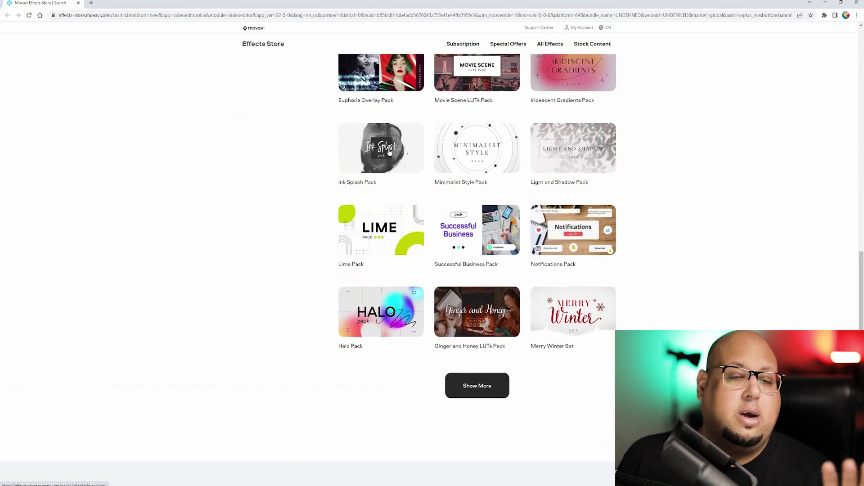
scroll(390, 151, up, 3)
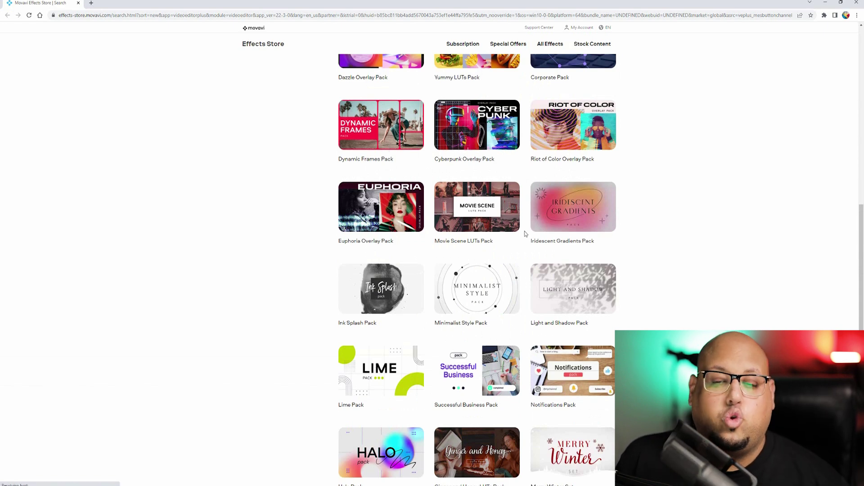
scroll(450, 255, down, 2)
View the Ink Splash Pack page and its preview images, close the page, and return to Movavi Video Editor Plus
click(393, 201)
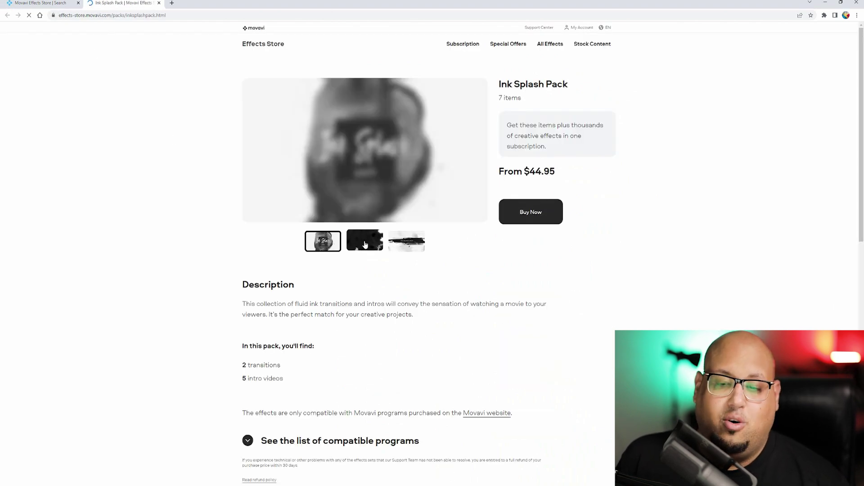
click(414, 248)
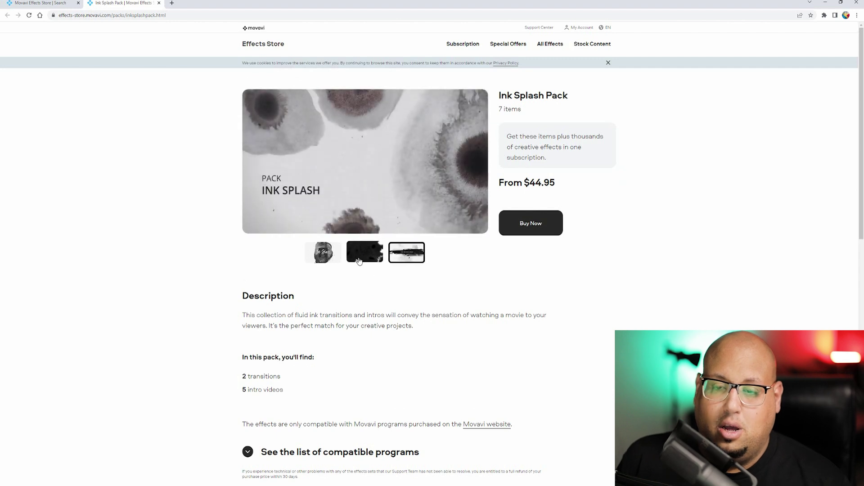
click(368, 256)
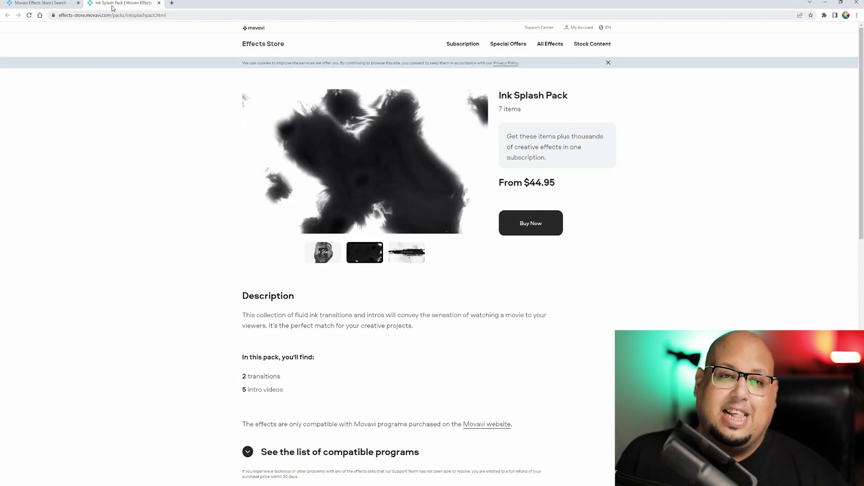
click(159, 3)
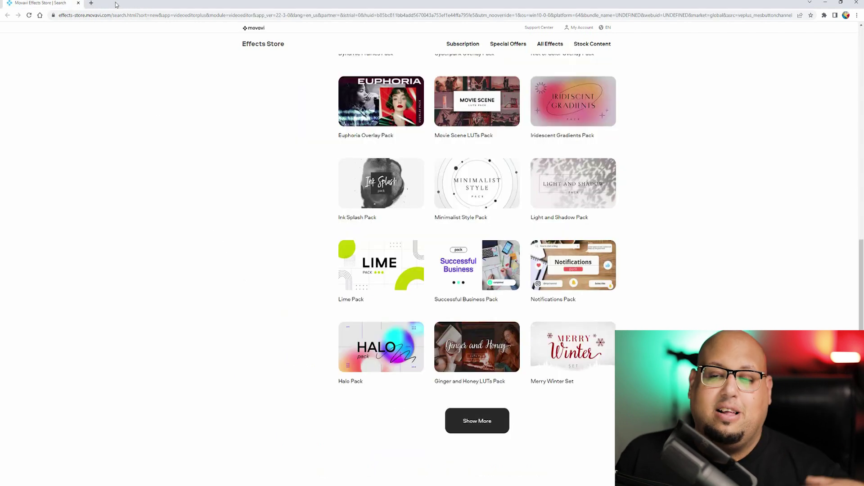
click(825, 2)
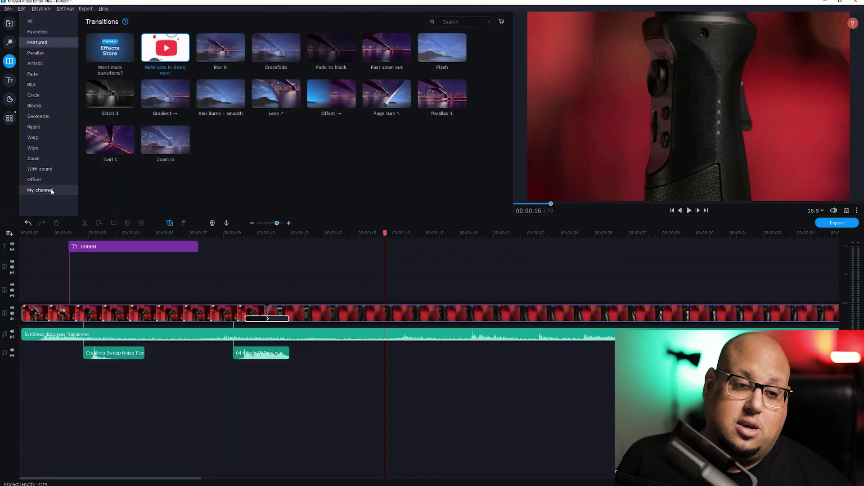
Add the Channel - dark 1 title from the My channel titles at about 13.6 s and play its animation
click(6, 80)
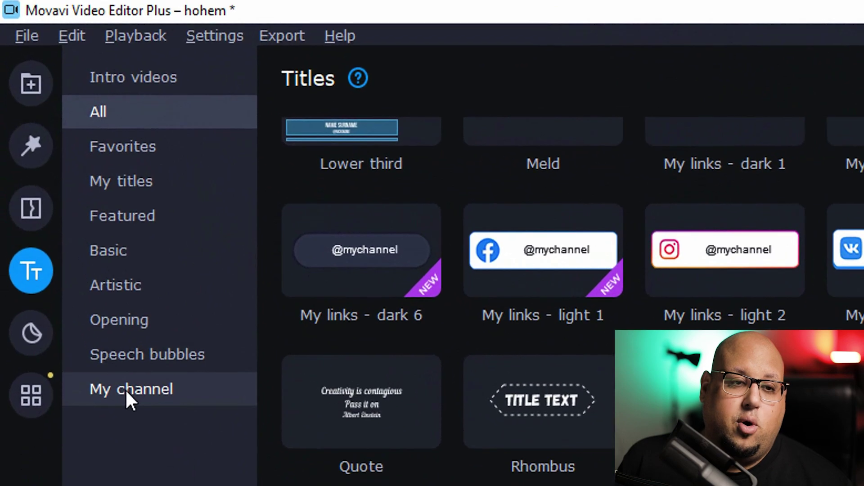
click(125, 389)
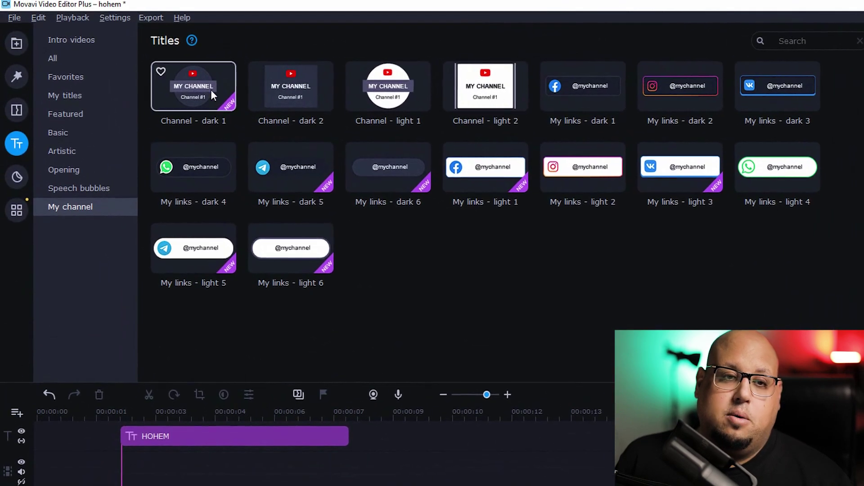
drag(211, 90, 610, 438)
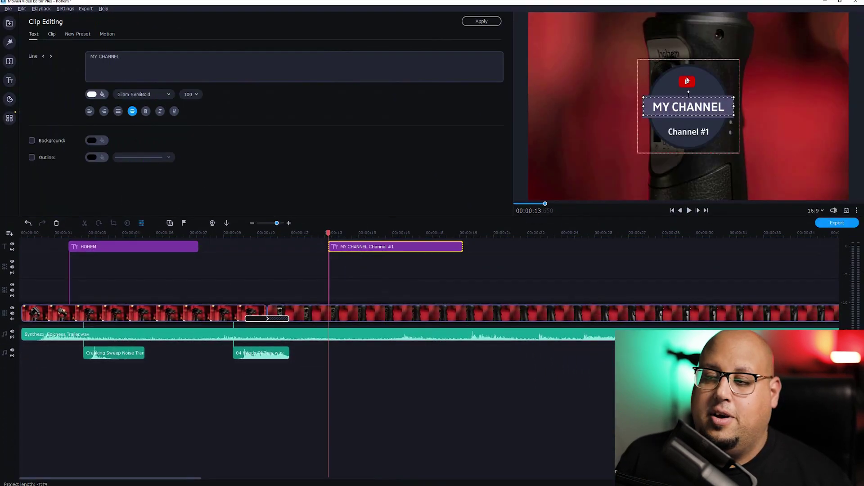
key(space)
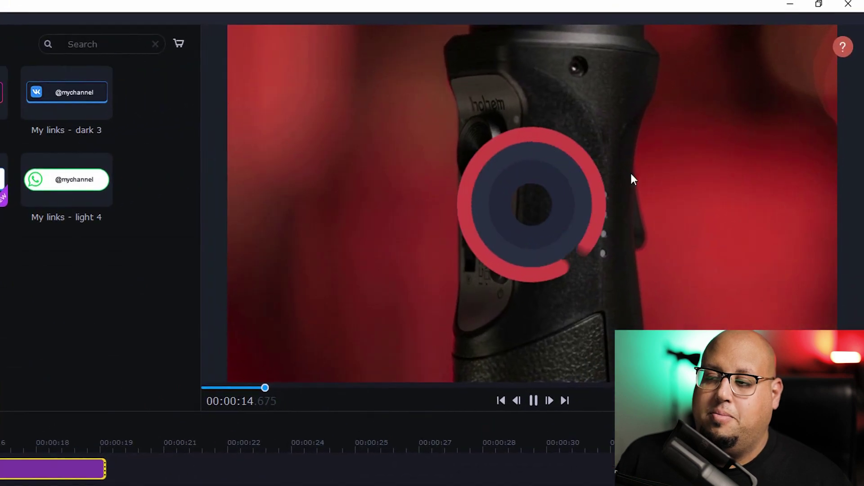
key(space)
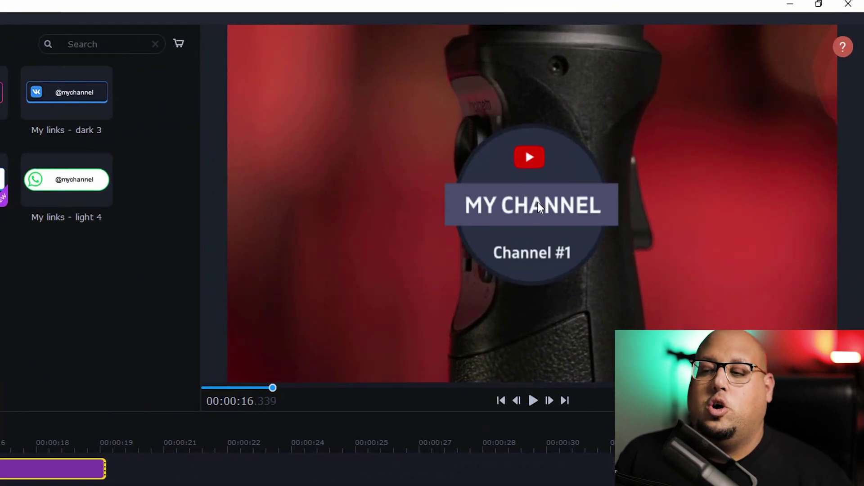
key(space)
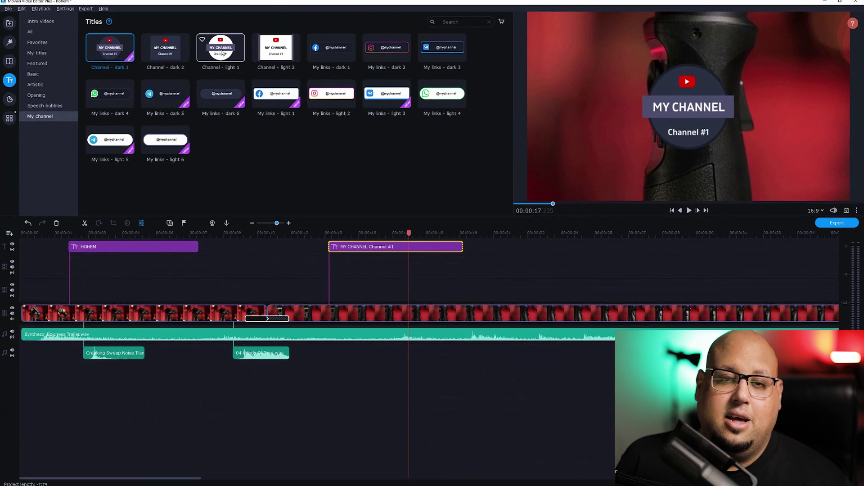
Add the Channel - light 1 title at about 20.7 s on the title track and play it
drag(221, 53, 509, 252)
key(space)
key(space)
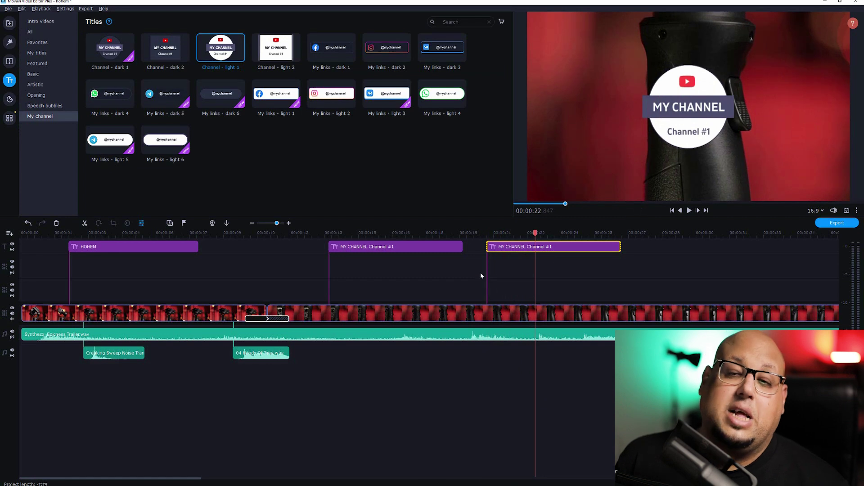
Add the My links - dark 1 title at about 27.9 s, shrink it, and place it in the lower-left corner of the frame
click(344, 67)
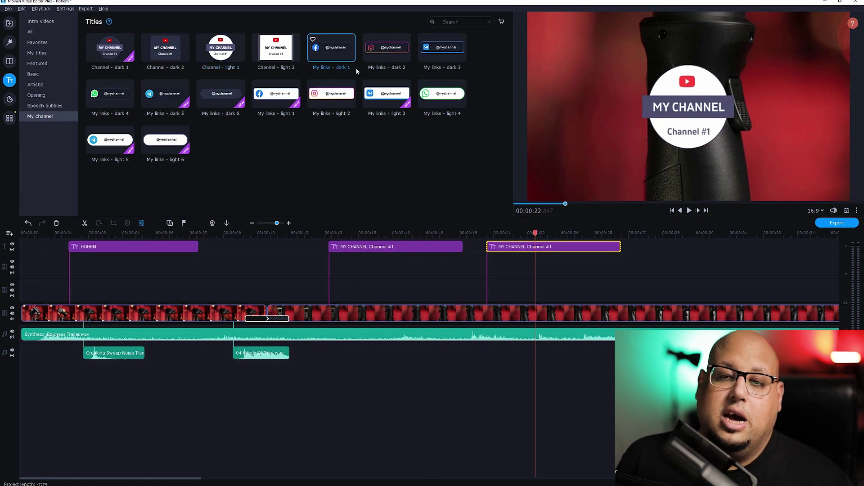
mouse_move(323, 48)
mouse_down()
mouse_move(584, 183)
mouse_move(594, 239)
mouse_move(675, 261)
mouse_move(671, 247)
mouse_up()
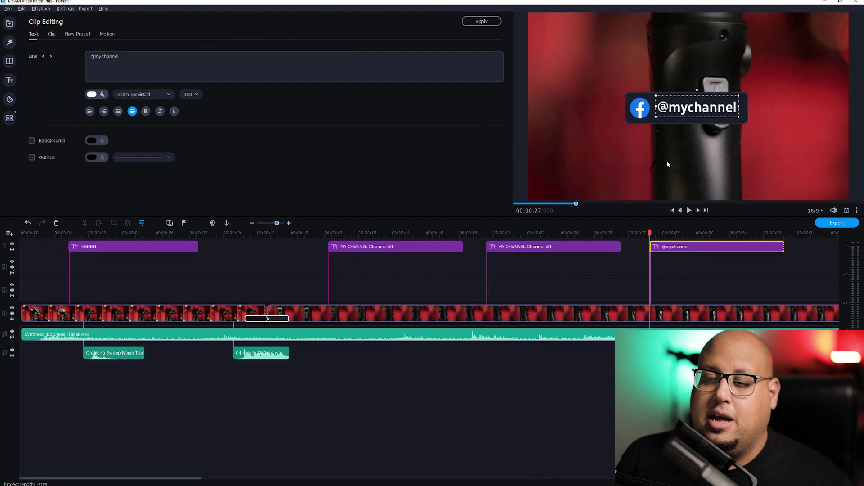
click(749, 77)
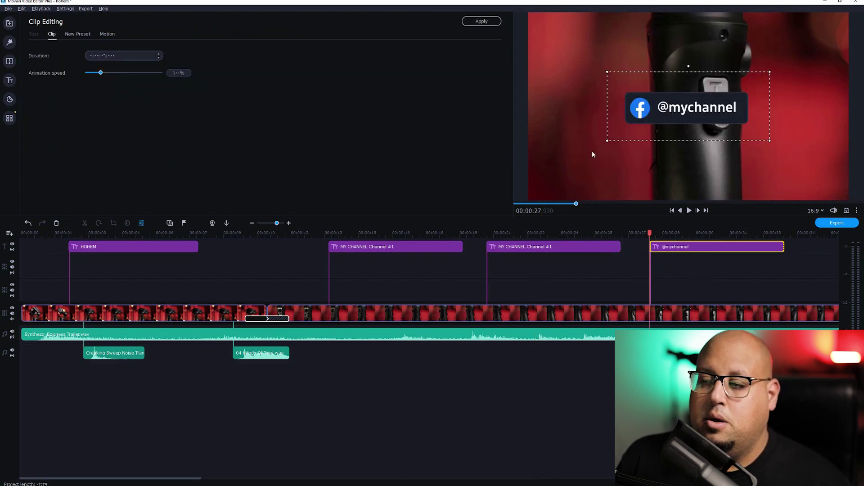
drag(674, 118, 600, 171)
drag(696, 124, 639, 146)
drag(612, 178, 593, 182)
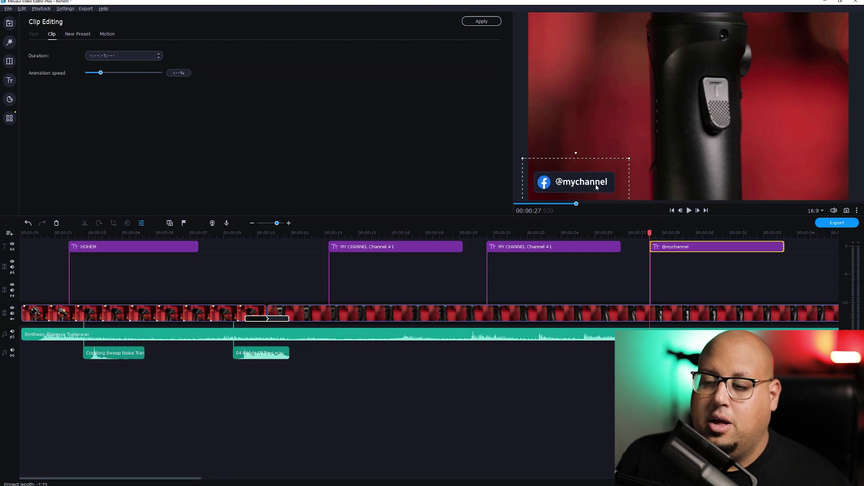
Replace the Facebook link title's placeholder text with the creator's handle and play the title's animation
click(671, 247)
click(679, 247)
double_click(573, 186)
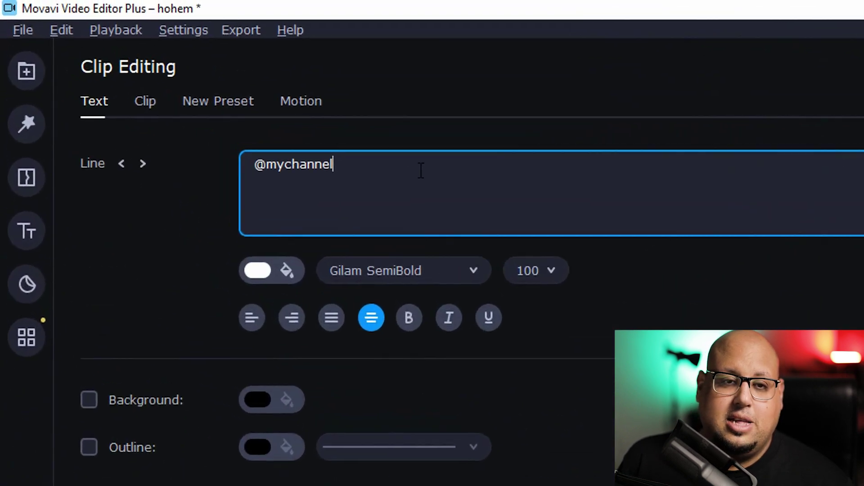
drag(147, 56, 88, 56)
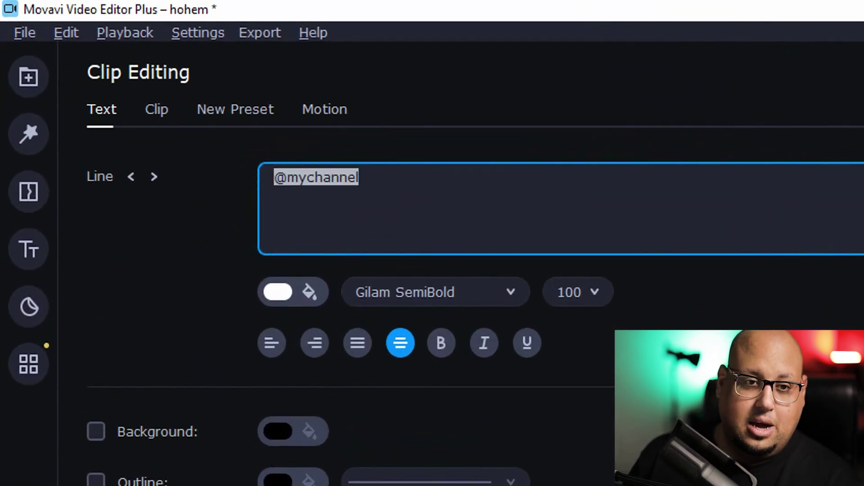
text(@mostafa)
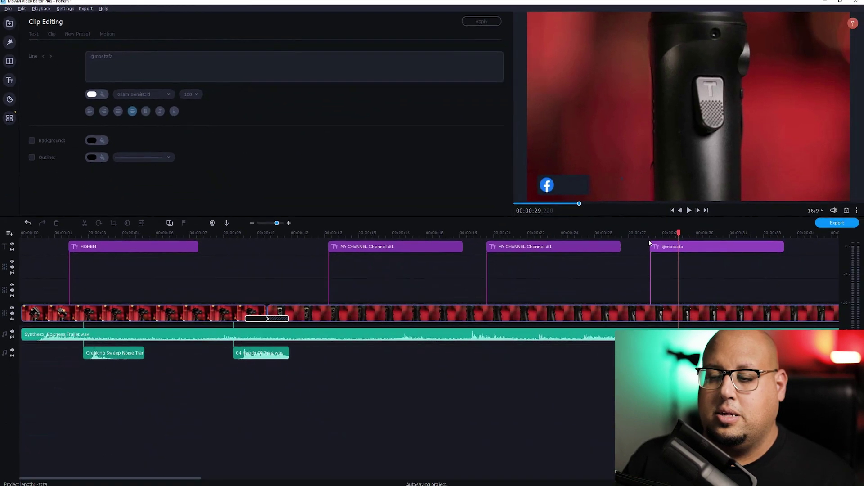
click(652, 252)
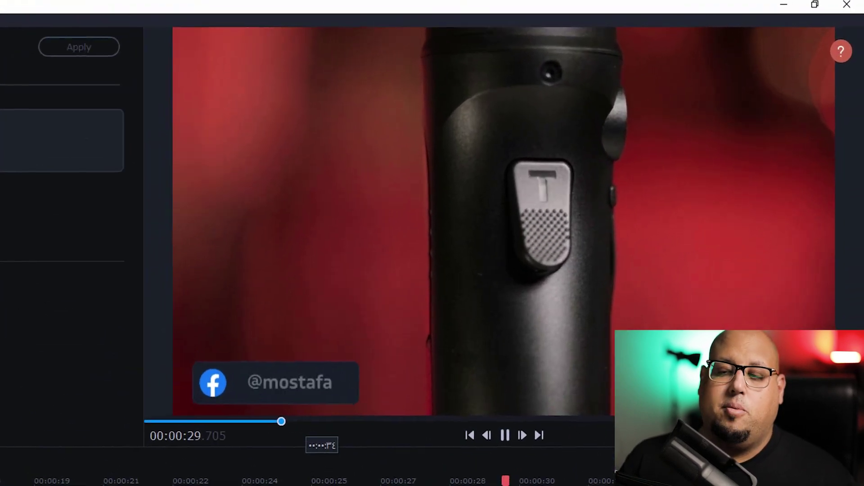
key(space)
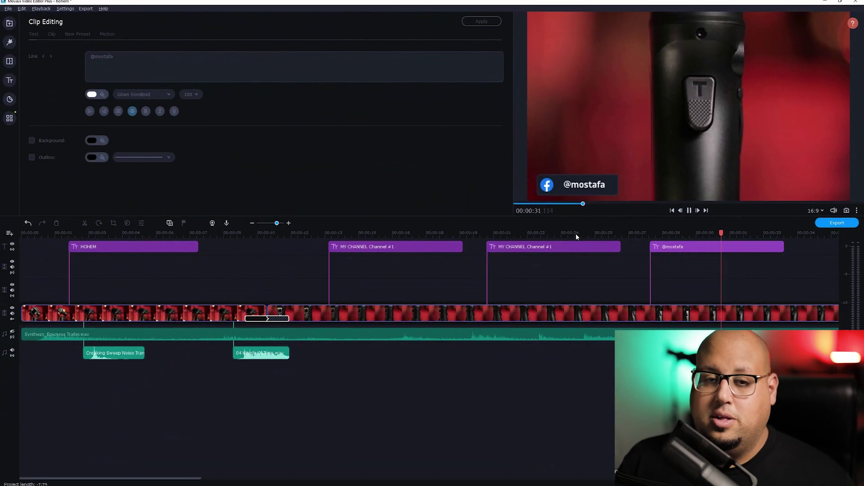
Preview the My links - dark 2, dark 3, dark 4 and dark 5 titles from the My channel collection
click(9, 81)
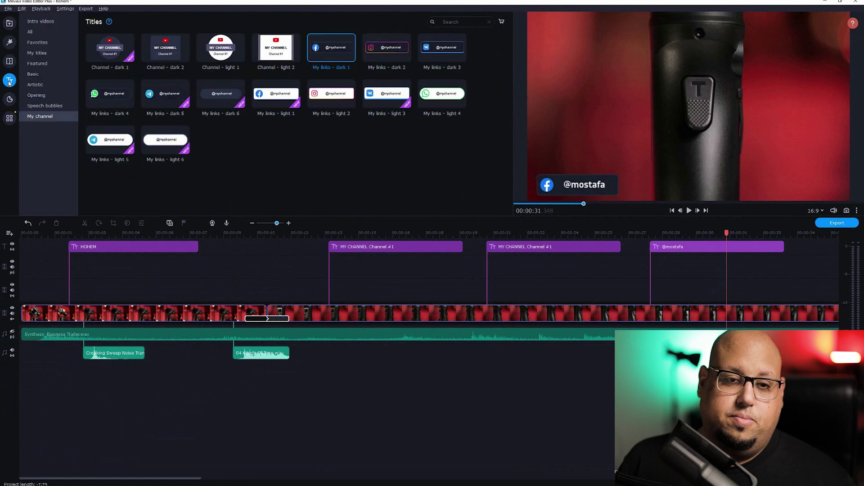
click(388, 51)
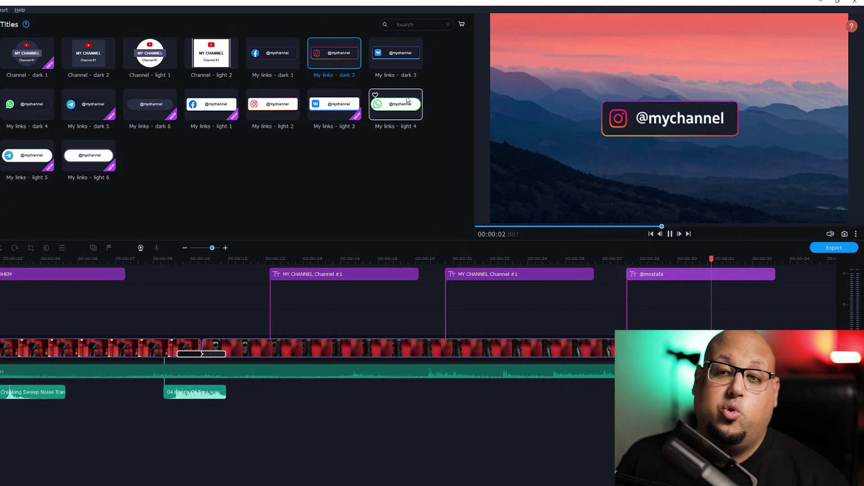
click(385, 58)
click(27, 105)
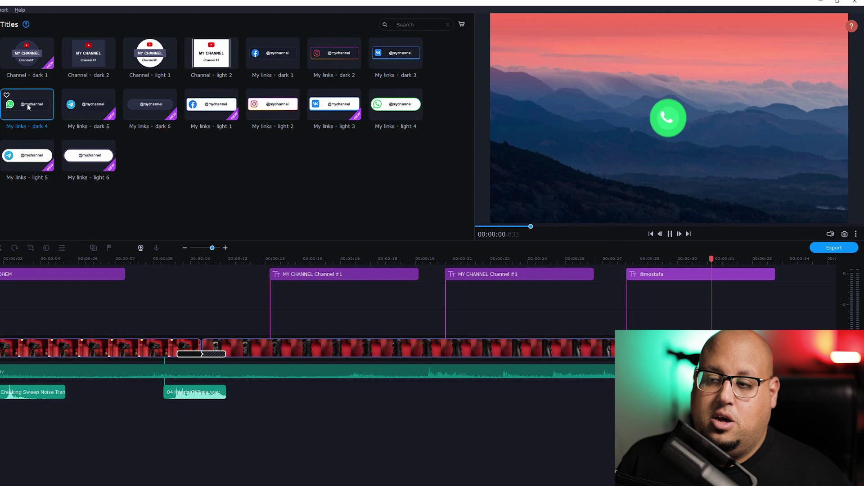
click(83, 105)
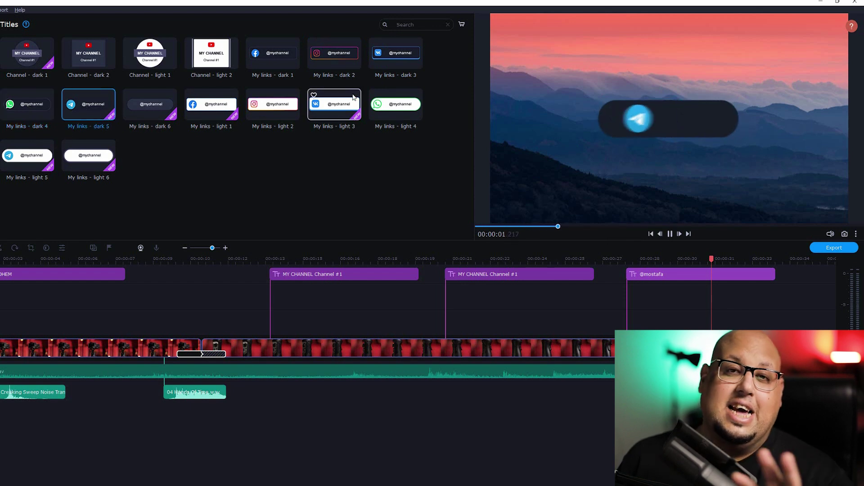
Preview the My links - dark 6, light 1, light 4 and light 5 titles
click(153, 109)
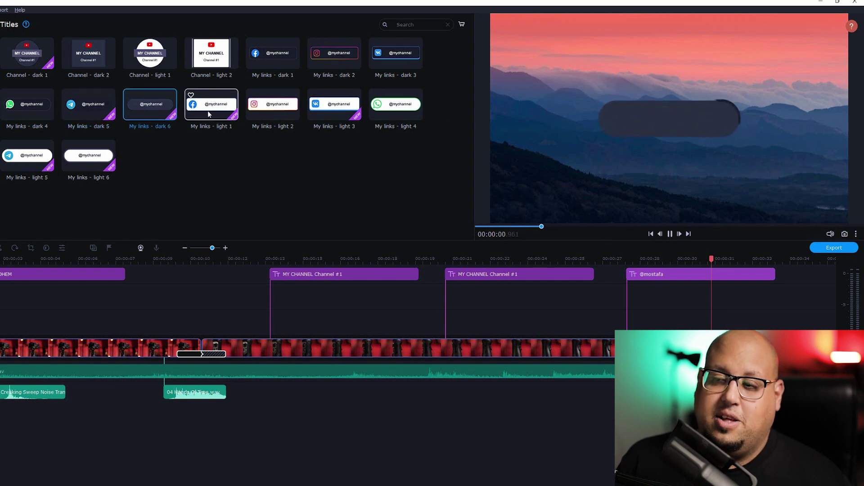
click(206, 113)
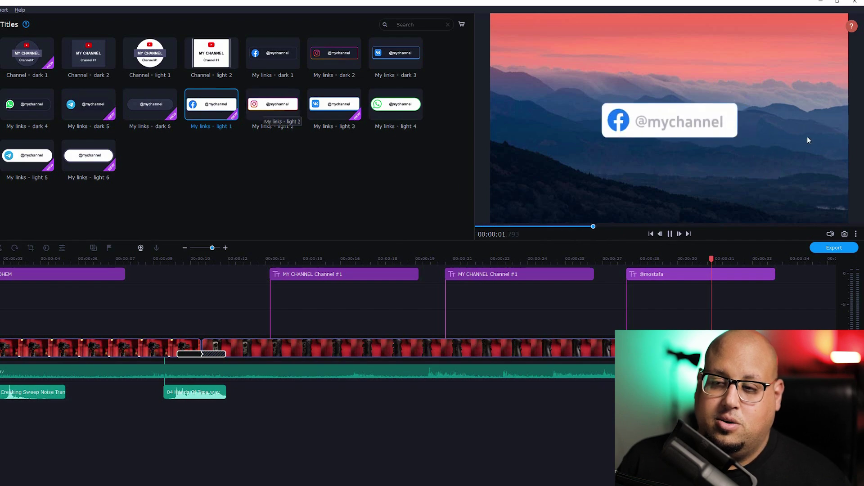
click(398, 108)
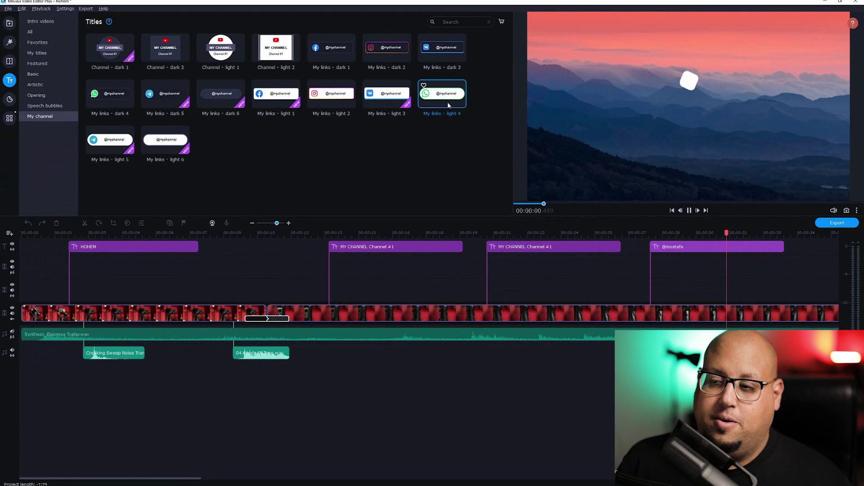
click(110, 157)
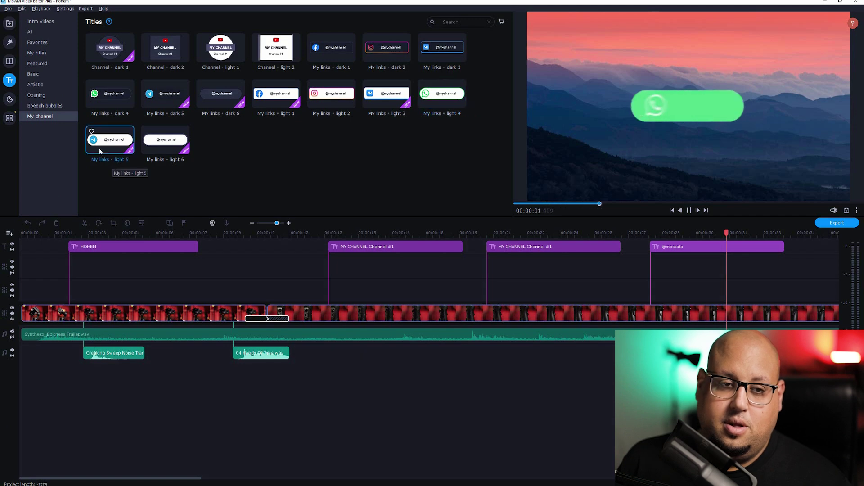
Preview the Bell sticker from the My channel sticker collection
click(9, 98)
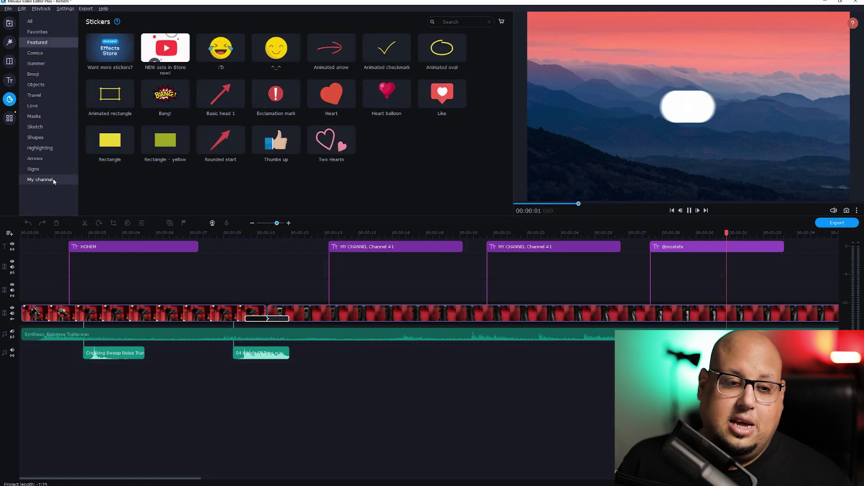
click(41, 179)
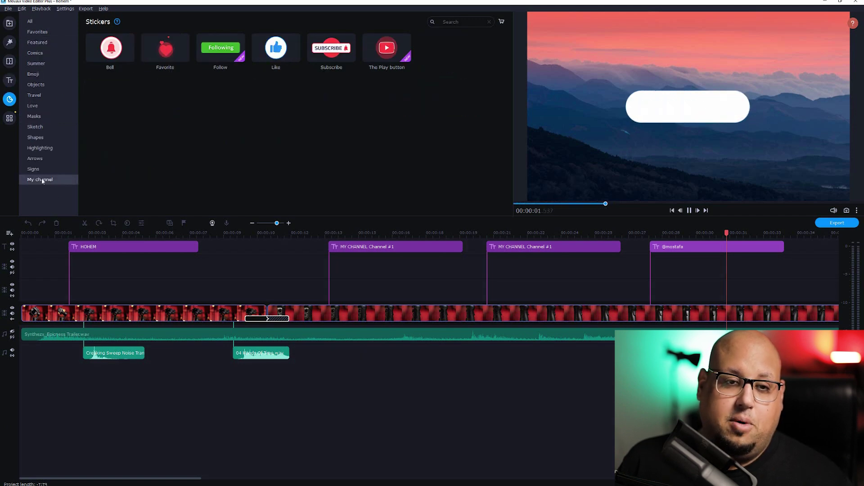
click(112, 51)
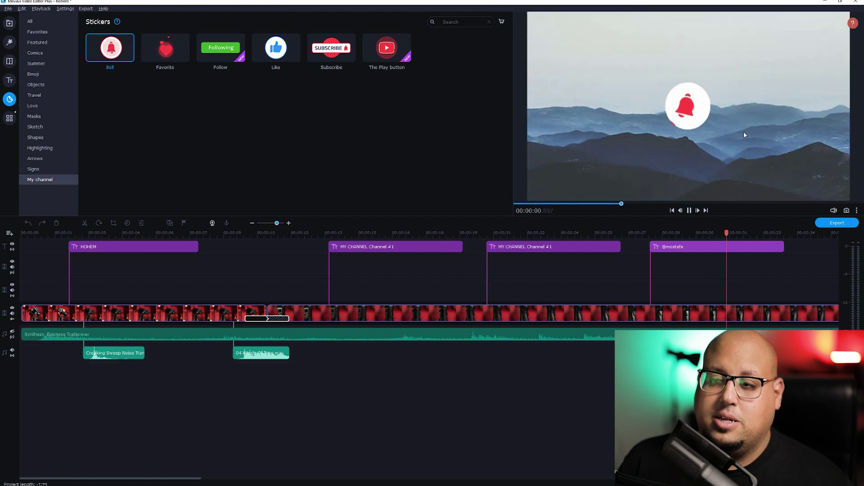
Add the Like sticker to the title track at about 9 s and play its animation
drag(275, 47, 223, 248)
key(space)
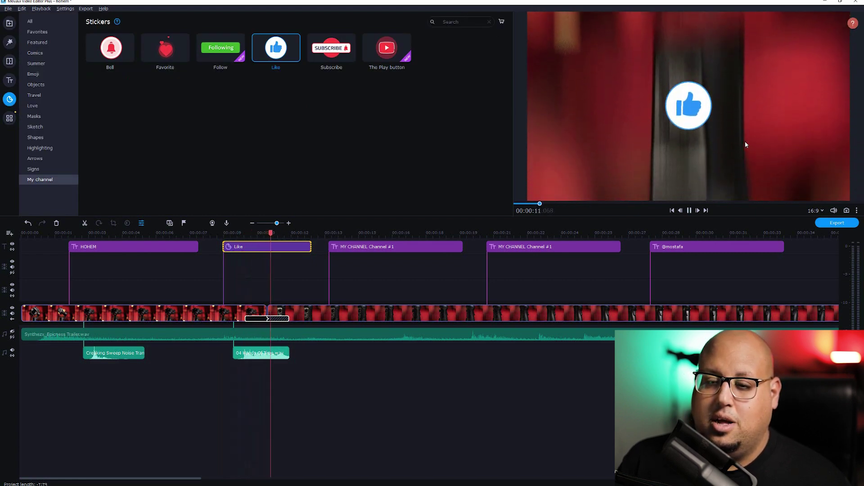
key(space)
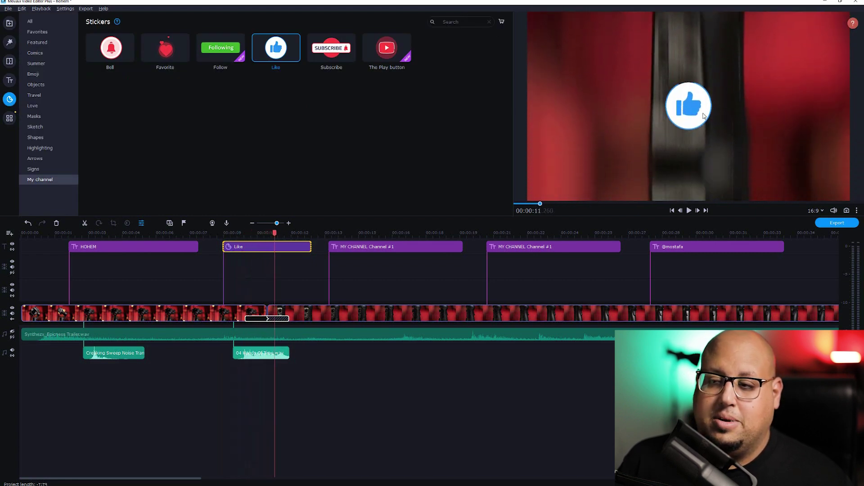
Place the Like sticker in the lower-left corner of the frame and shift its clip to start at about 8.5 s
click(285, 250)
drag(683, 113, 585, 146)
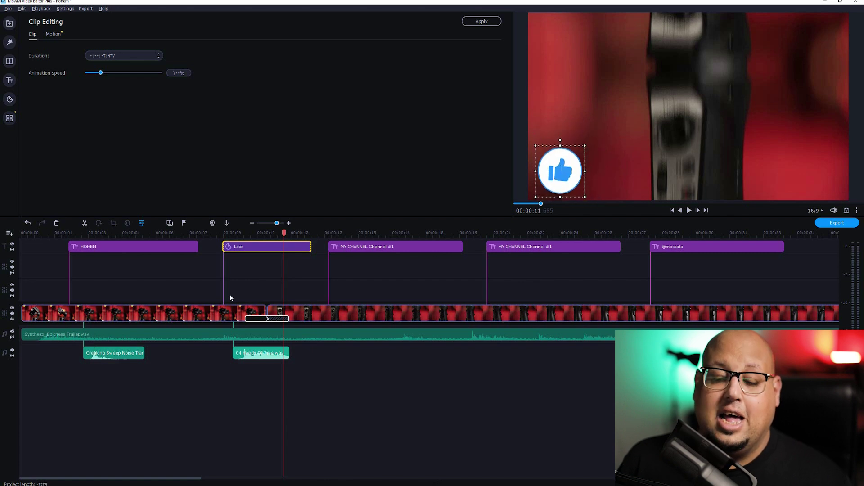
drag(251, 248, 230, 246)
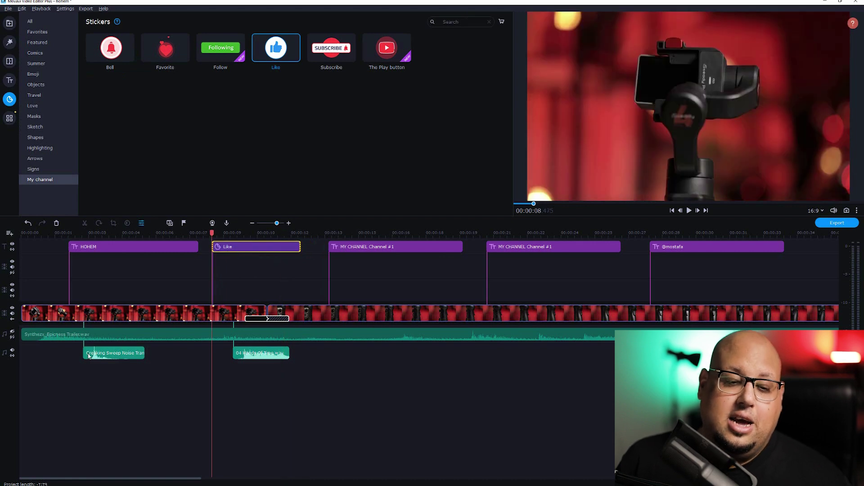
Move the 04 Hands Of Time sound to about 15 s, align the Creaking Sweep Noise sound with the Like sticker, and play the result
drag(256, 353, 382, 366)
drag(142, 354, 215, 330)
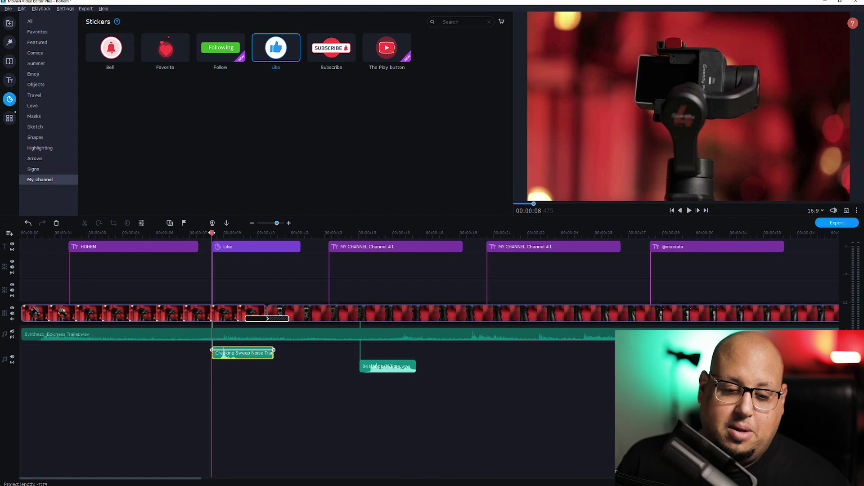
drag(252, 355, 244, 352)
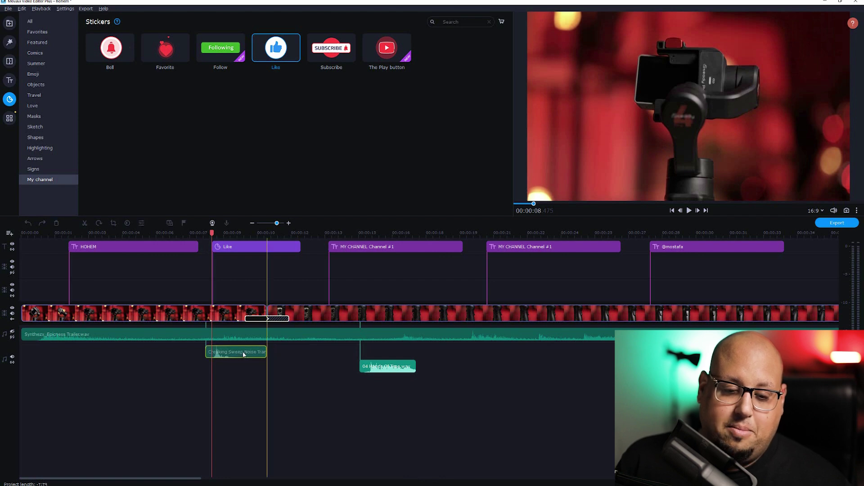
drag(205, 233, 210, 233)
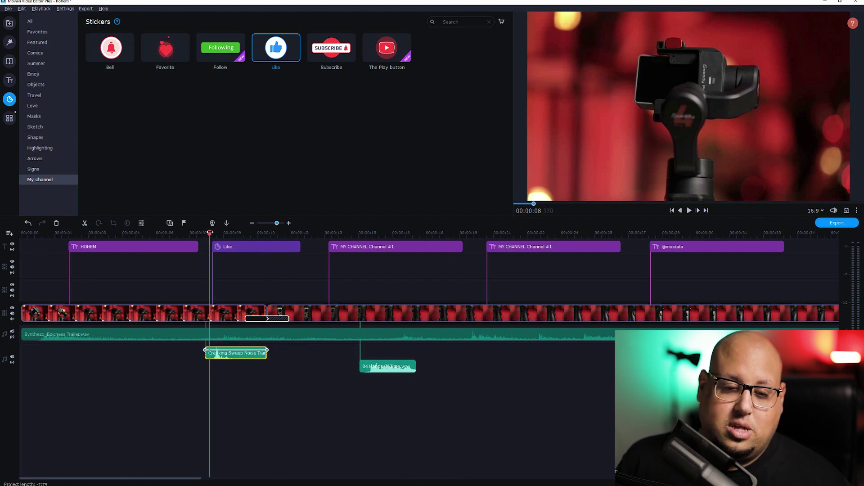
key(space)
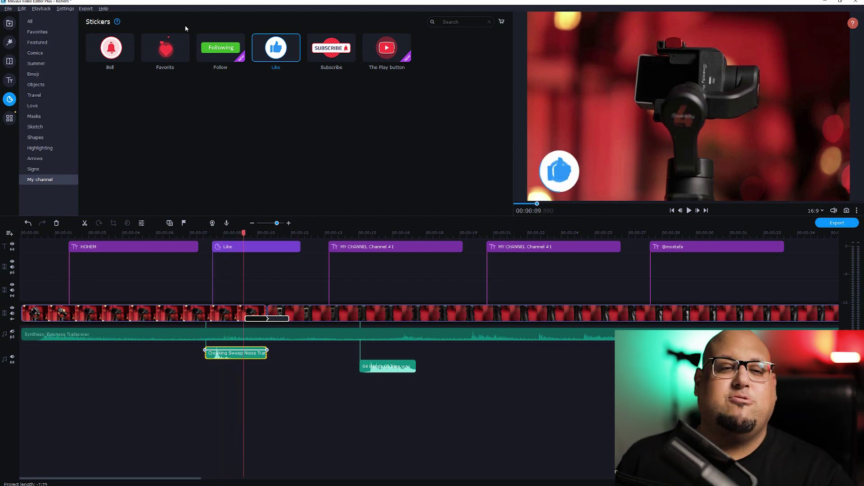
Preview the Dark whoosh ↓, Light whoosh ↓ and Light whoosh ← transitions from the My channel collection
click(9, 119)
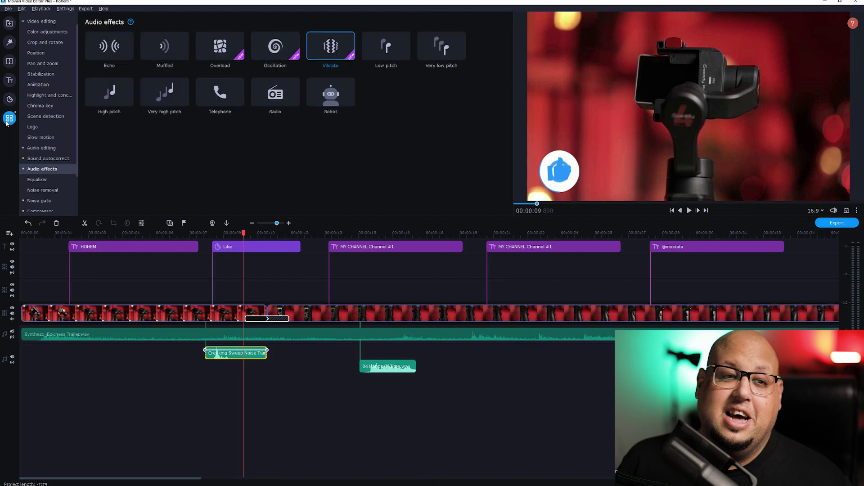
click(9, 61)
click(43, 191)
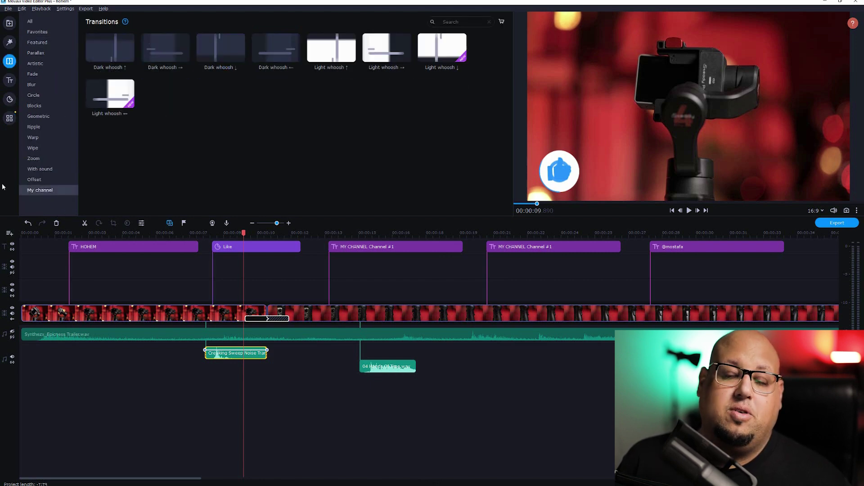
click(222, 49)
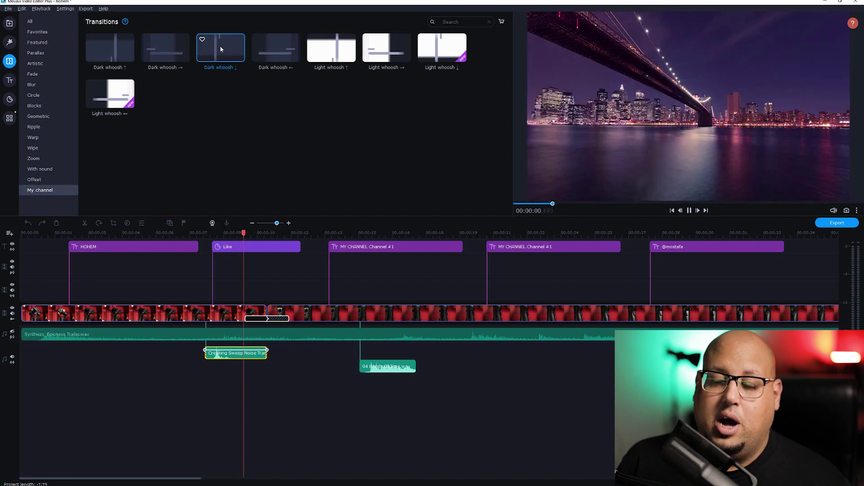
click(442, 47)
click(101, 85)
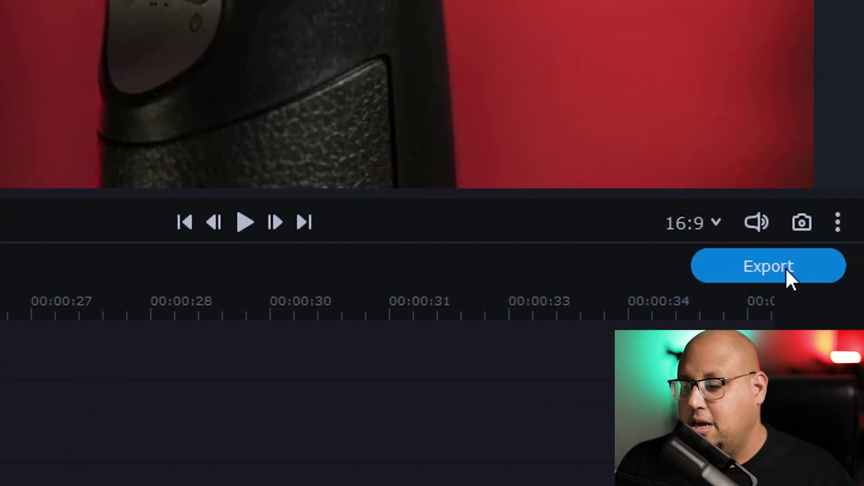
Open the export options and examine the presets for devices and TVs and the online upload destinations
click(785, 267)
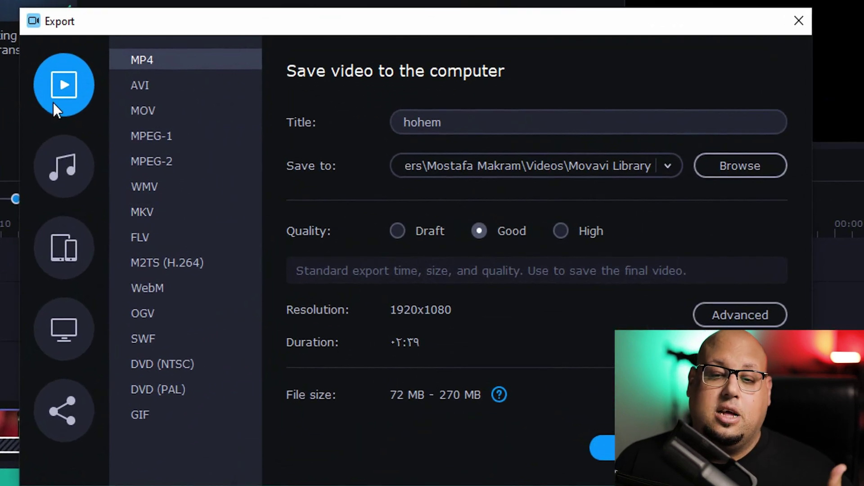
click(72, 250)
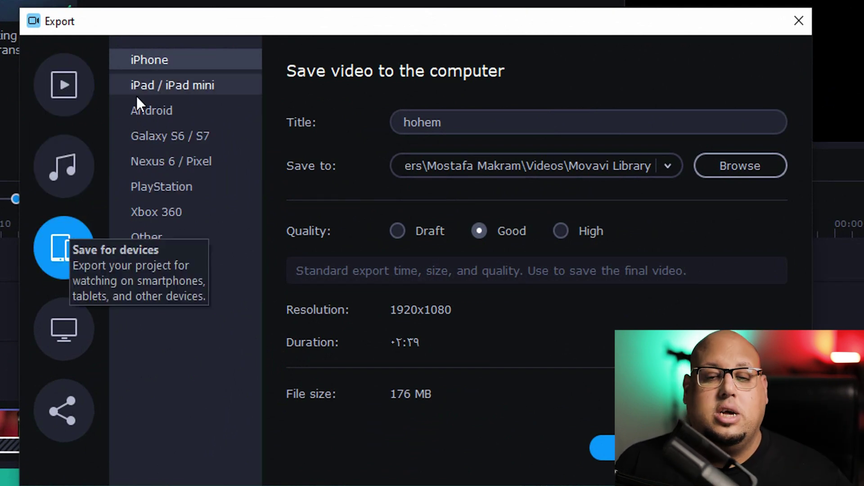
click(71, 337)
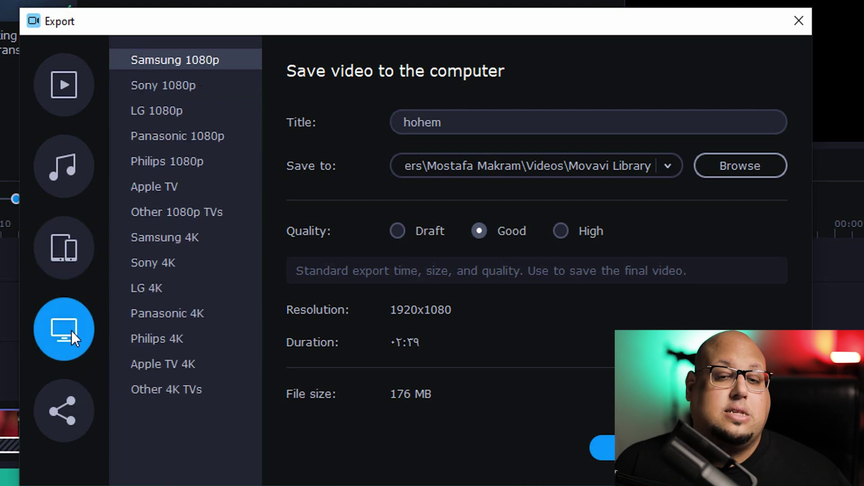
click(58, 415)
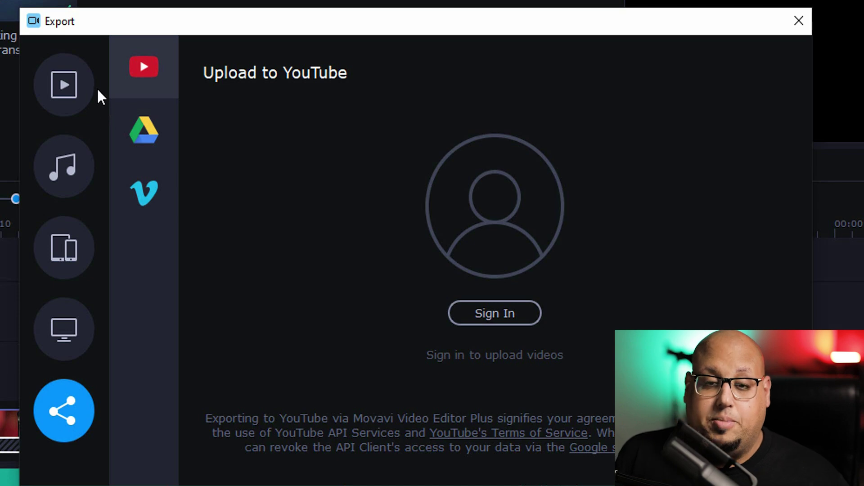
Go through the OGV, MKV and MOV video file formats and select MP4 for the export
click(71, 85)
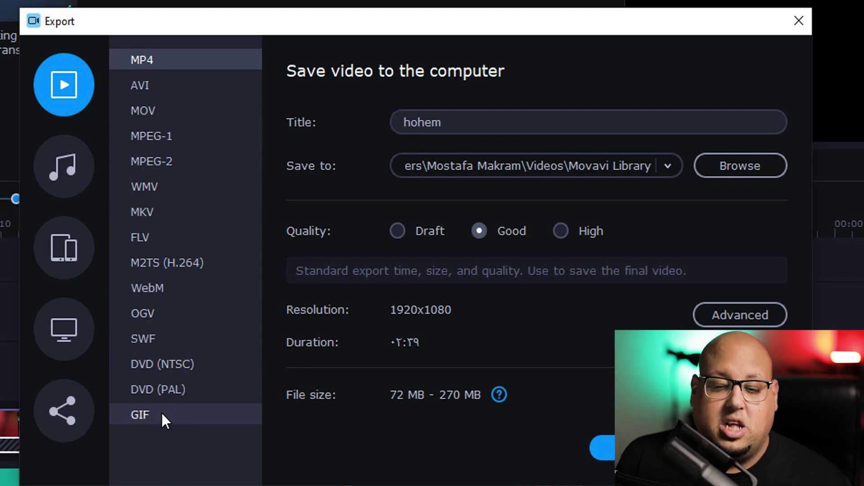
click(156, 313)
click(164, 210)
click(152, 113)
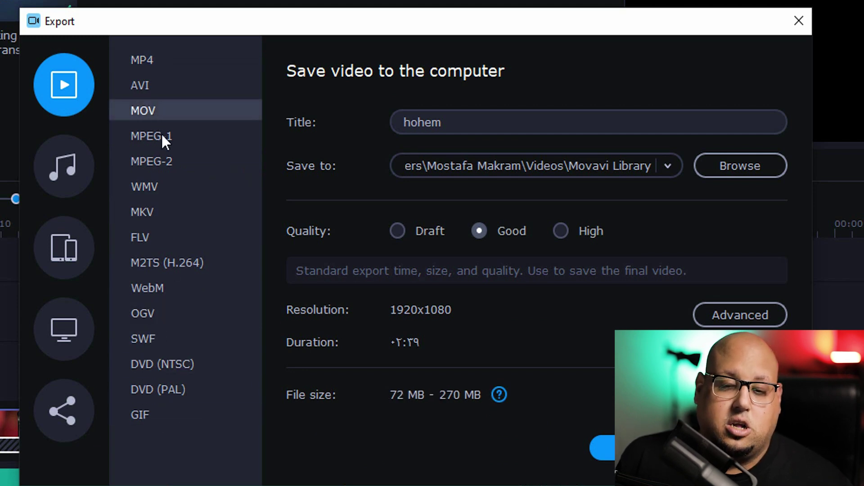
click(145, 63)
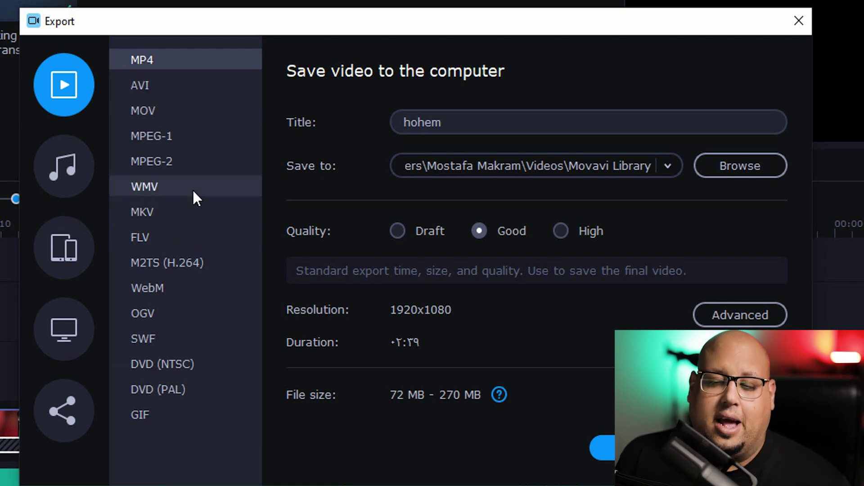
Examine the export's title field and browse the save folder without choosing another one
click(498, 121)
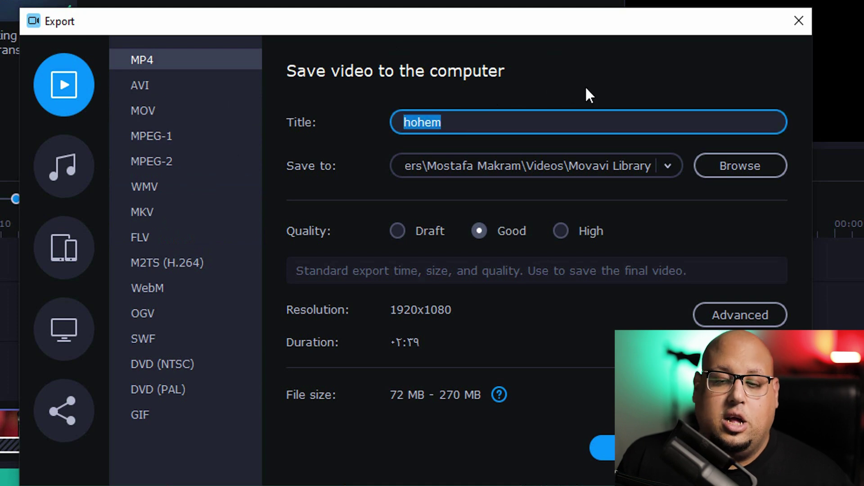
click(777, 175)
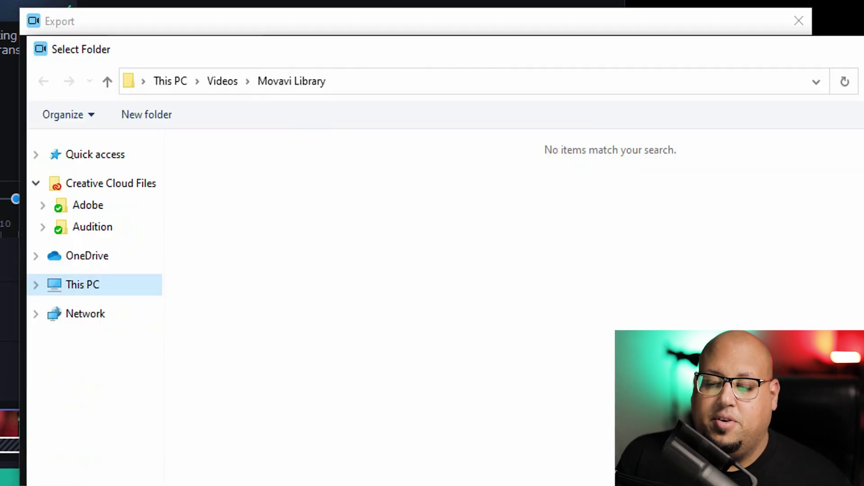
key(Escape)
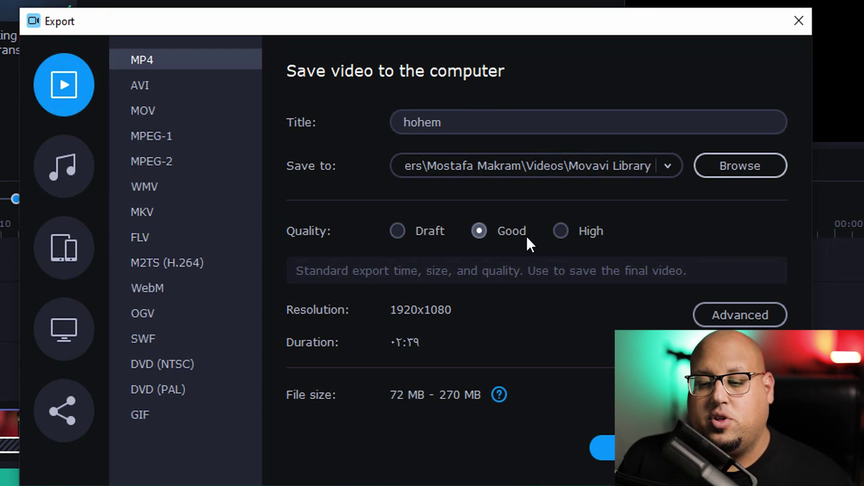
Set the export quality to High and select the H.264 video codec in the advanced settings
click(568, 232)
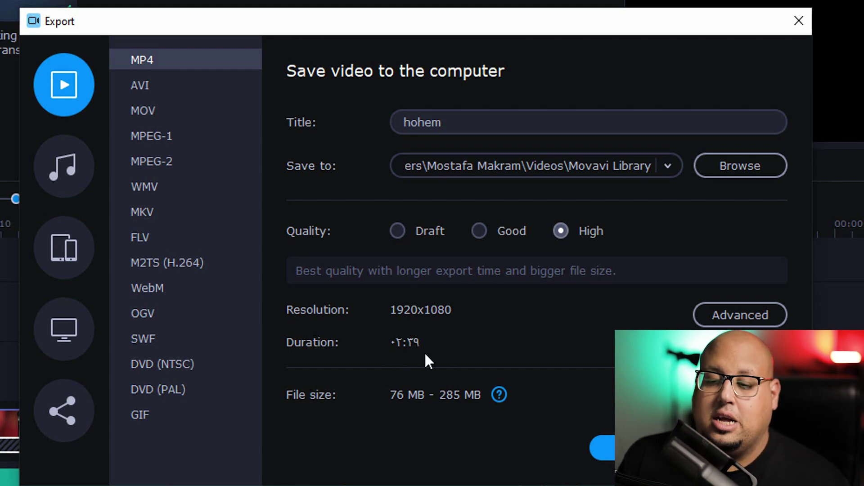
click(749, 316)
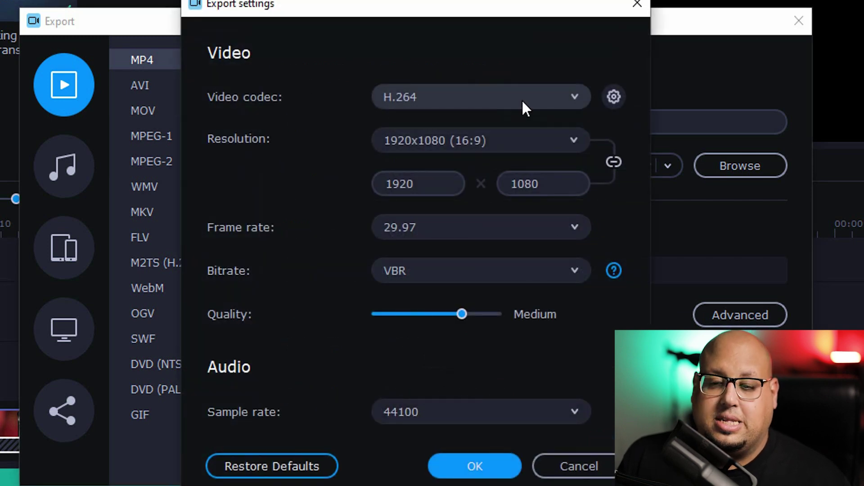
click(503, 101)
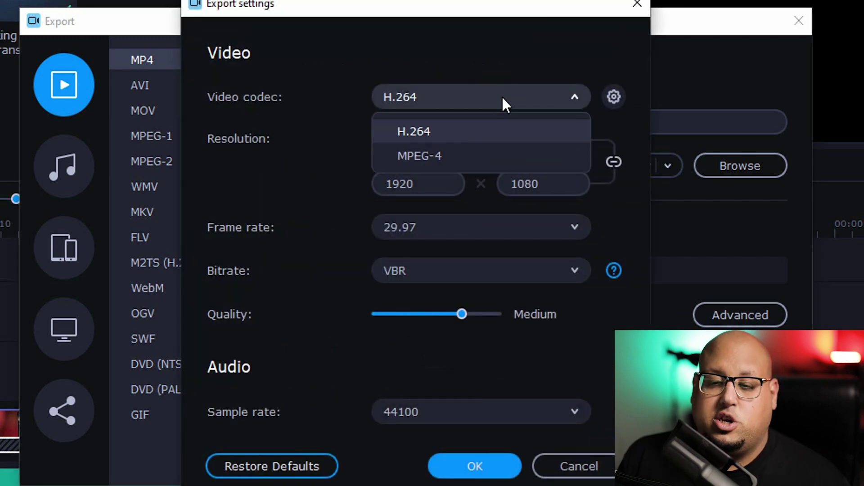
click(441, 132)
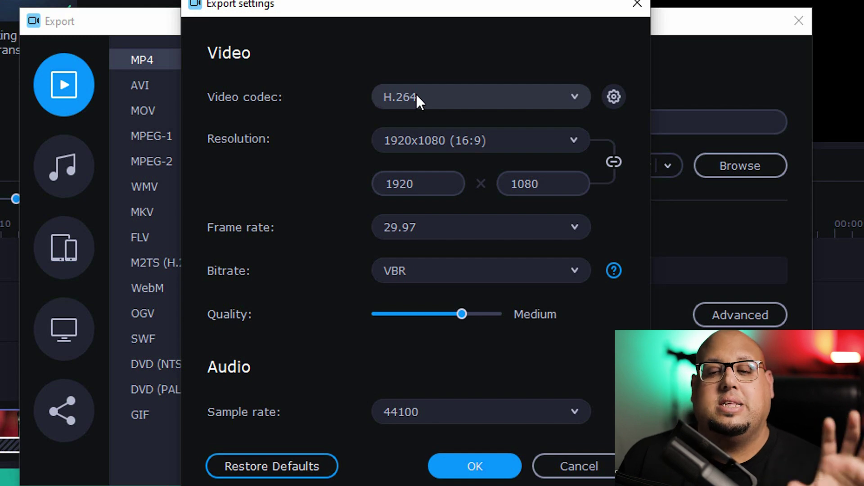
Review the available resolutions, keeping 1920x1080 (16:9), raise the video quality to the maximum High level, and apply the export settings
click(395, 143)
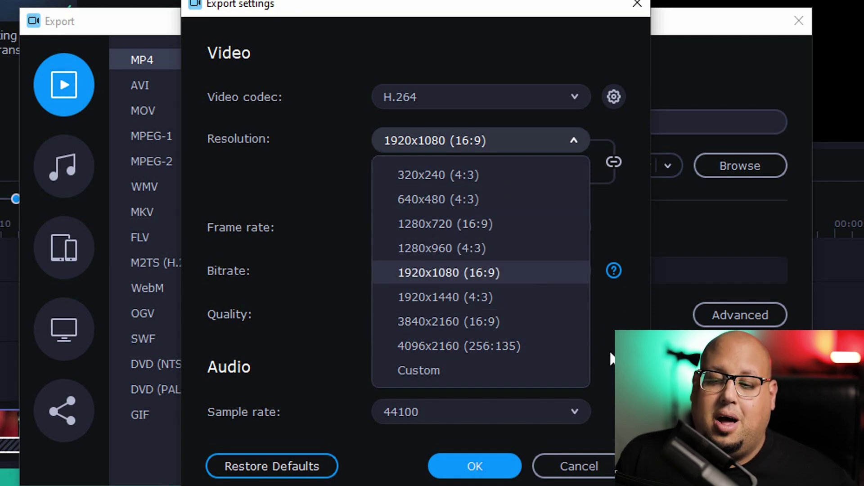
click(391, 140)
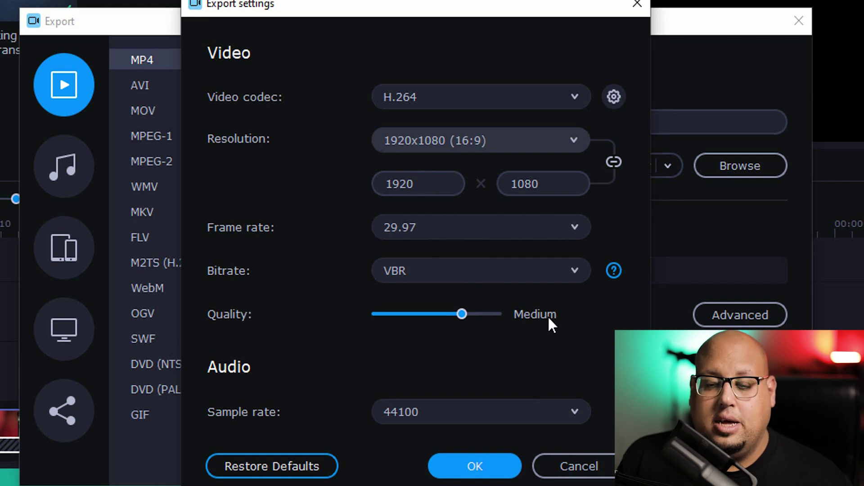
click(468, 313)
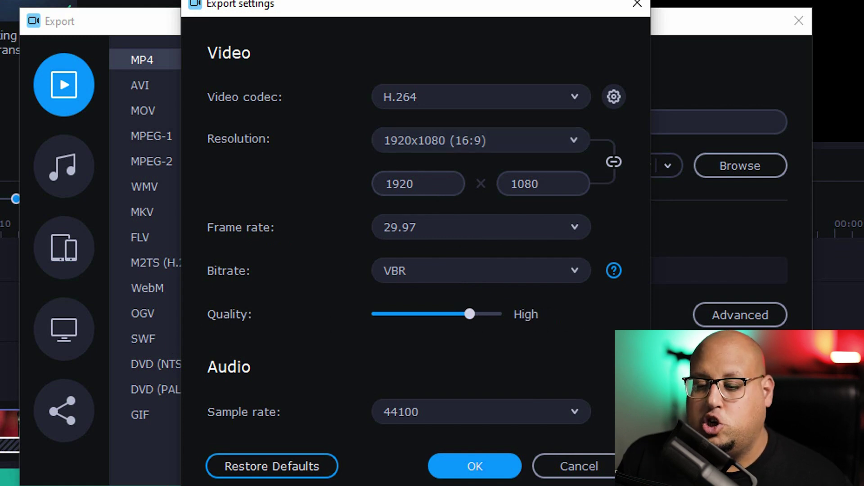
drag(470, 314, 559, 315)
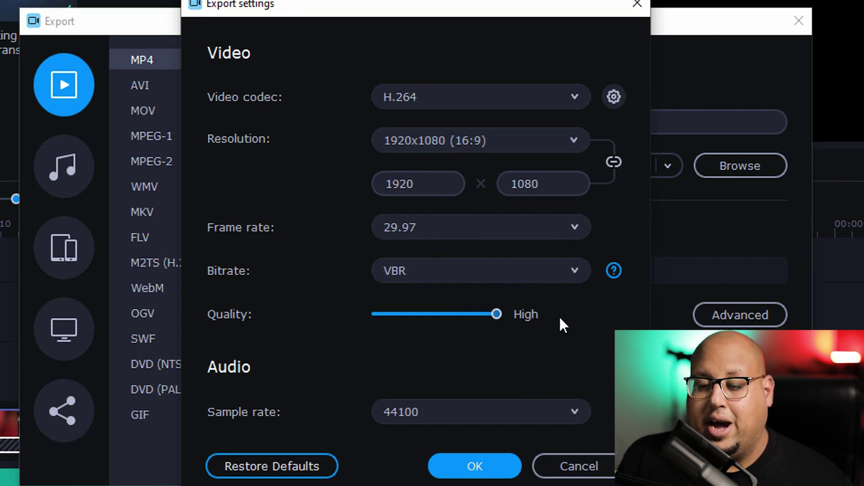
click(477, 477)
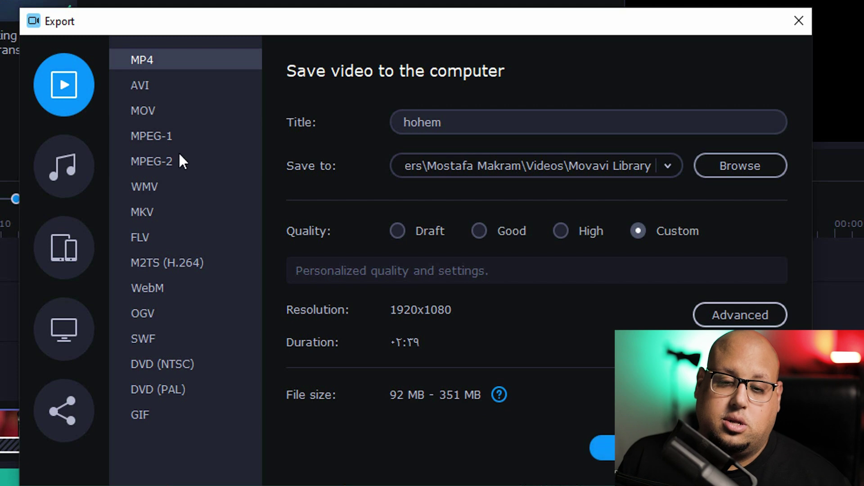
Show the audio-only export formats
click(87, 173)
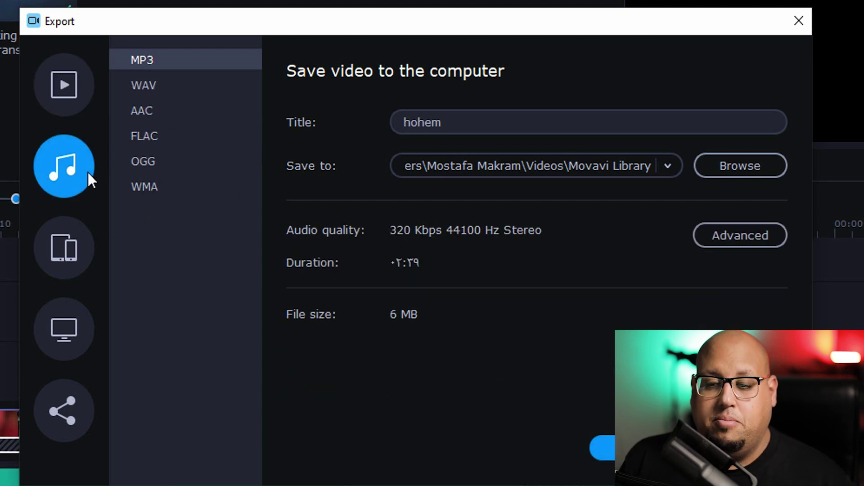